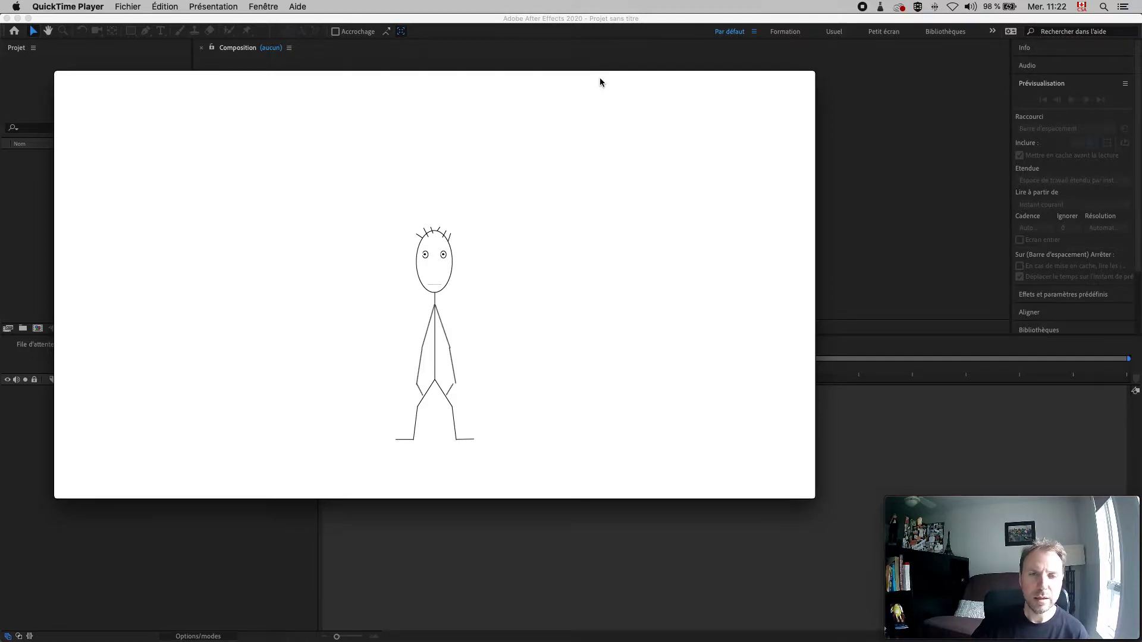
Play the reference stick figure animation in QuickTime Player and close the video.
{"action": "key", "text": "space"}
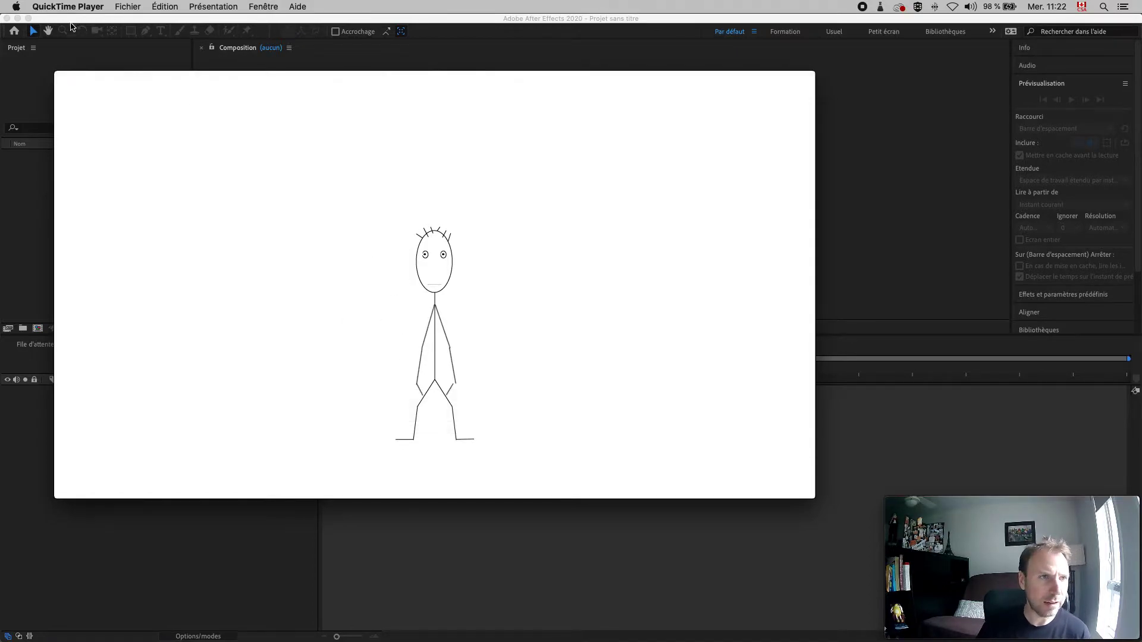
{"action": "left_click", "coordinate": [61, 77]}
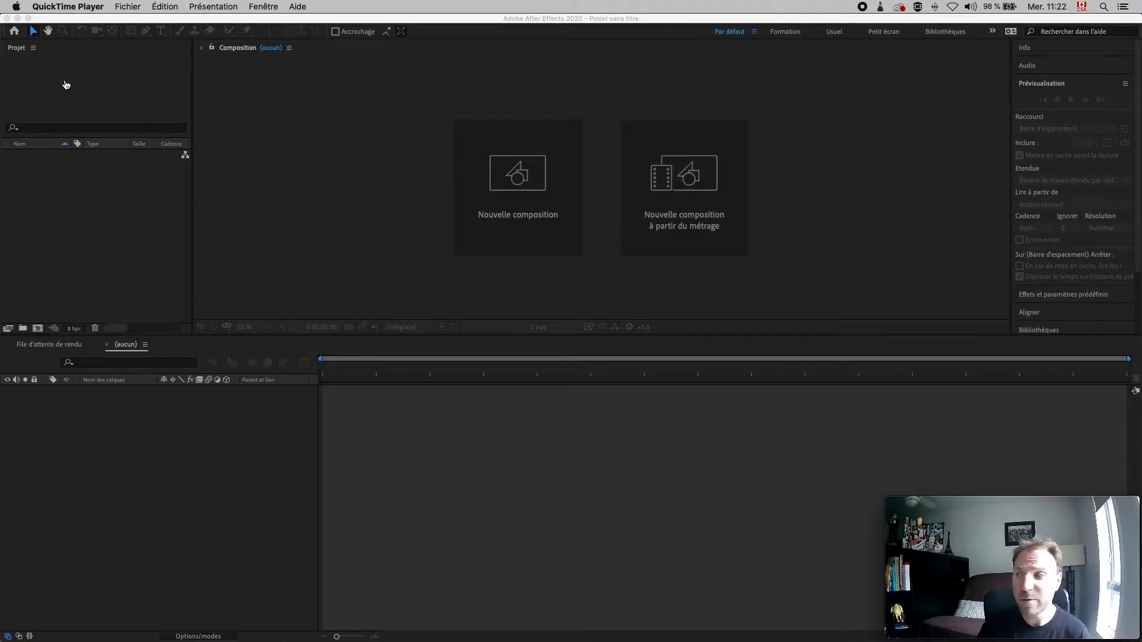
Switch to Illustrator and collapse the hair layer to review the layer structure of stick_figure.ai.
{"action": "key", "text": "super+Tab"}
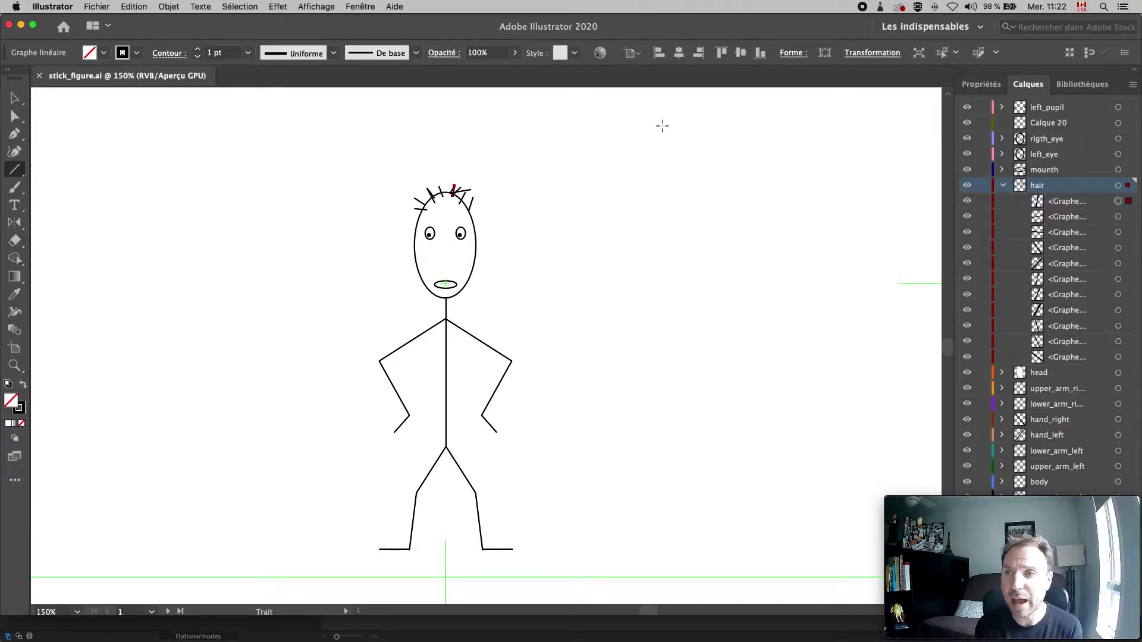
{"action": "left_click", "coordinate": [1005, 188]}
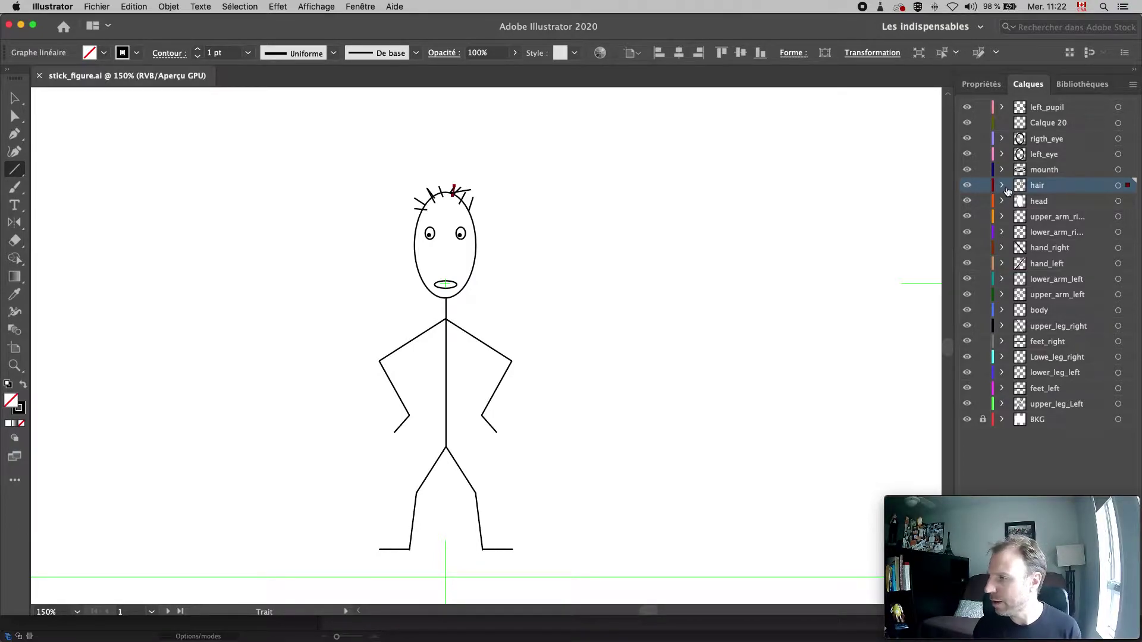
Switch to After Effects and create a new project.
{"action": "key", "text": "super+Tab"}
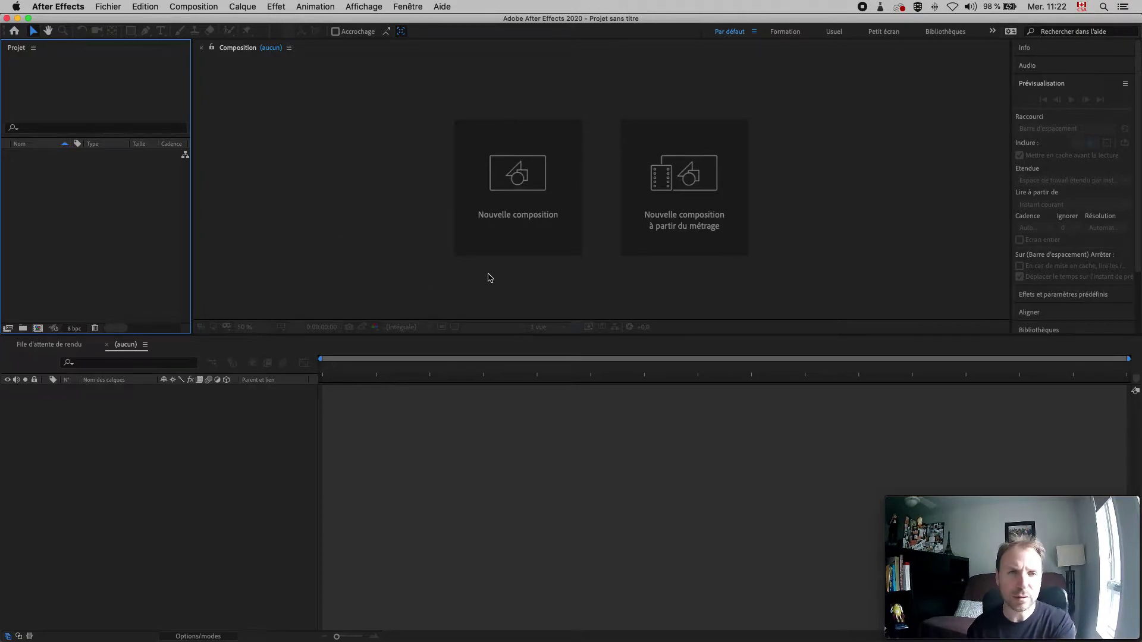
{"action": "left_click", "coordinate": [97, 5]}
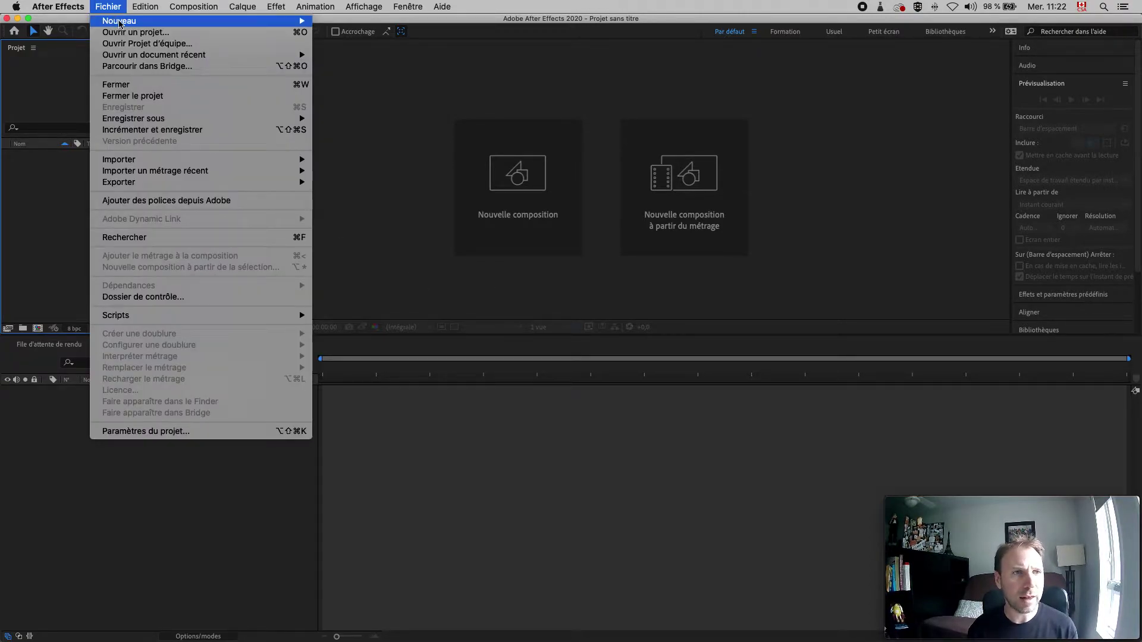
{"action": "mouse_move", "coordinate": [119, 22]}
{"action": "left_click", "coordinate": [389, 23]}
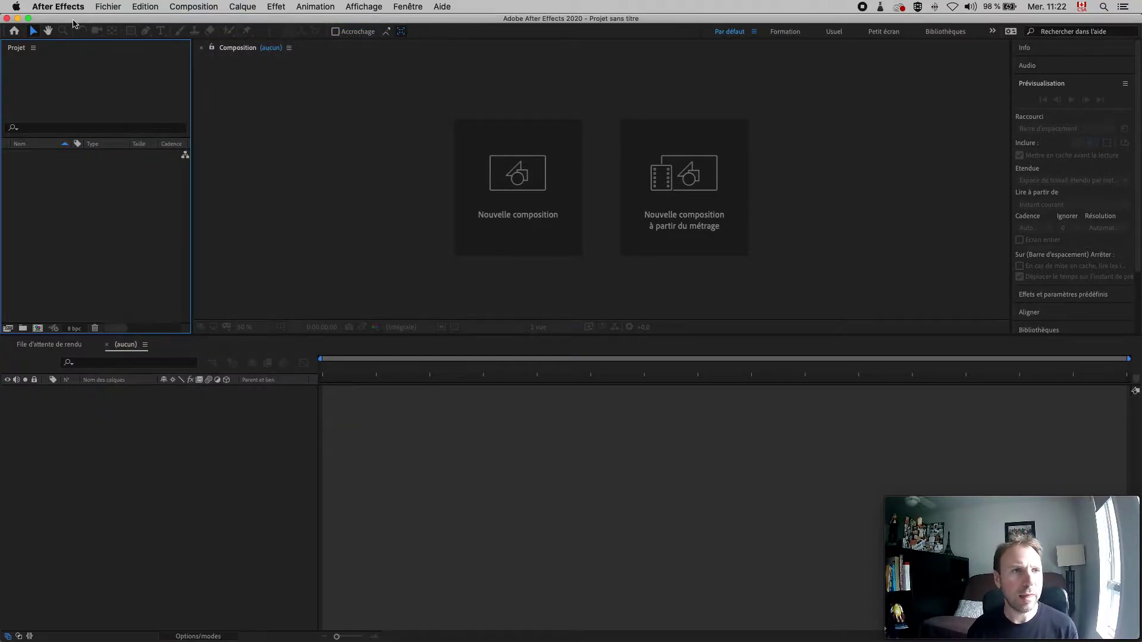
Save the project as stick_anim.aep in the stick_figura_anim folder on the desktop.
{"action": "left_click", "coordinate": [105, 6]}
{"action": "mouse_move", "coordinate": [154, 117]}
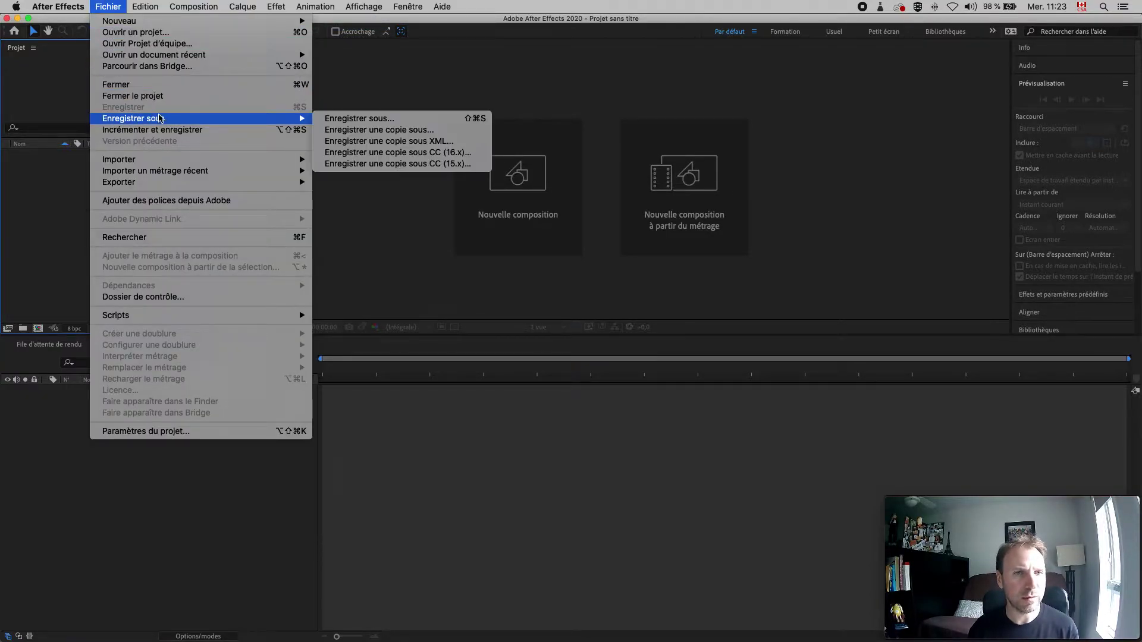
{"action": "left_click", "coordinate": [384, 118]}
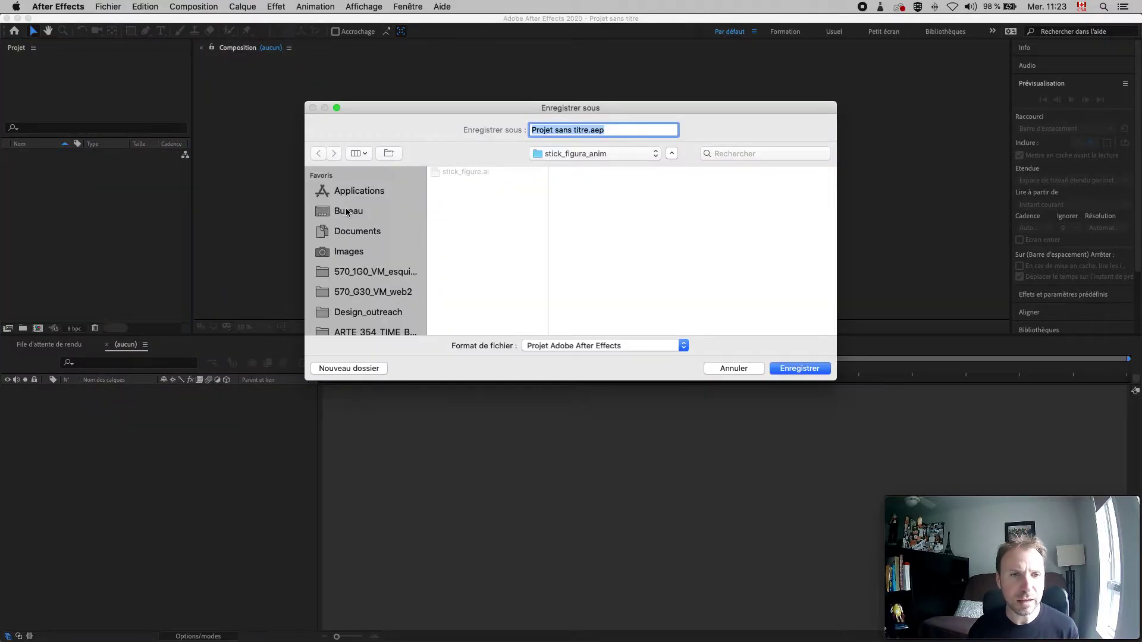
{"action": "left_click", "coordinate": [347, 212]}
{"action": "left_click", "coordinate": [481, 279]}
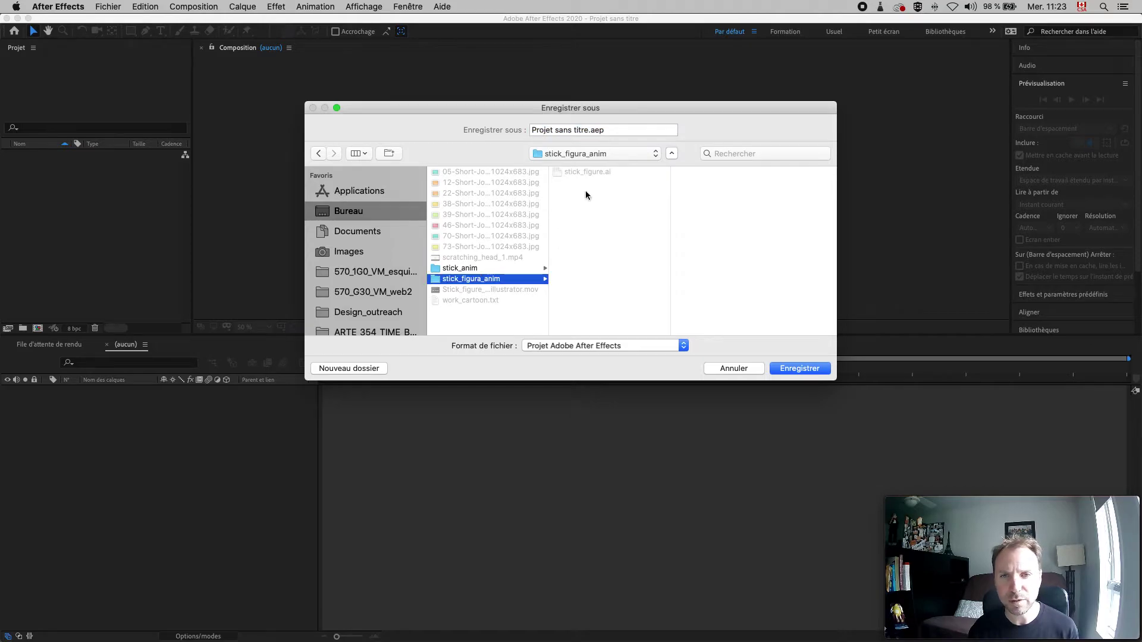
{"action": "left_click", "coordinate": [590, 132]}
{"action": "type", "text": "stick_anim"}
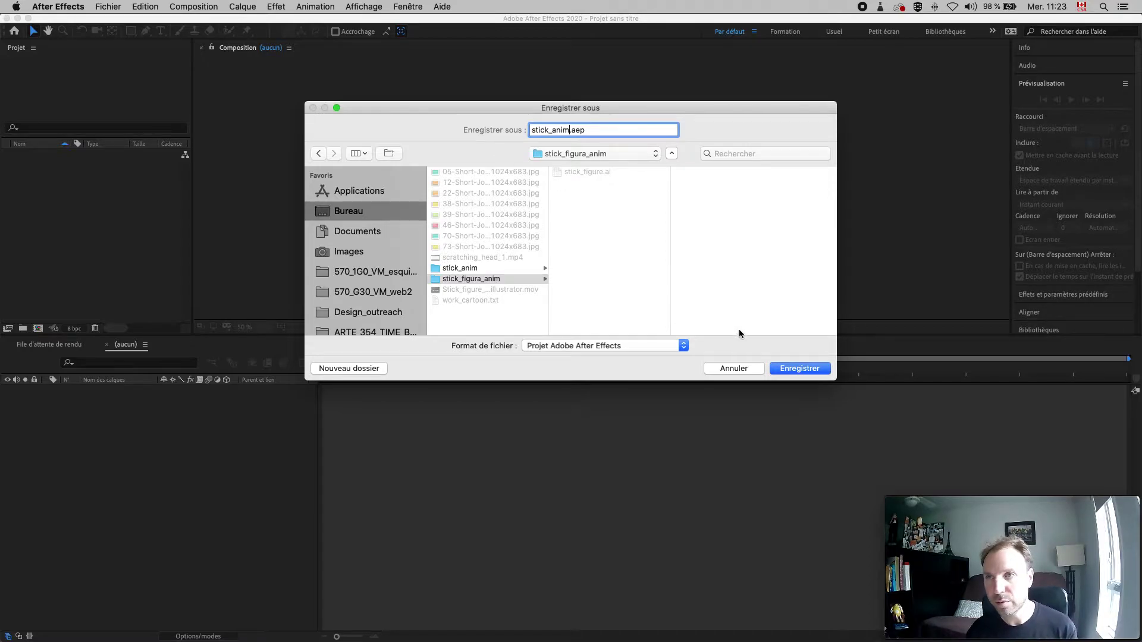
{"action": "left_click", "coordinate": [789, 369]}
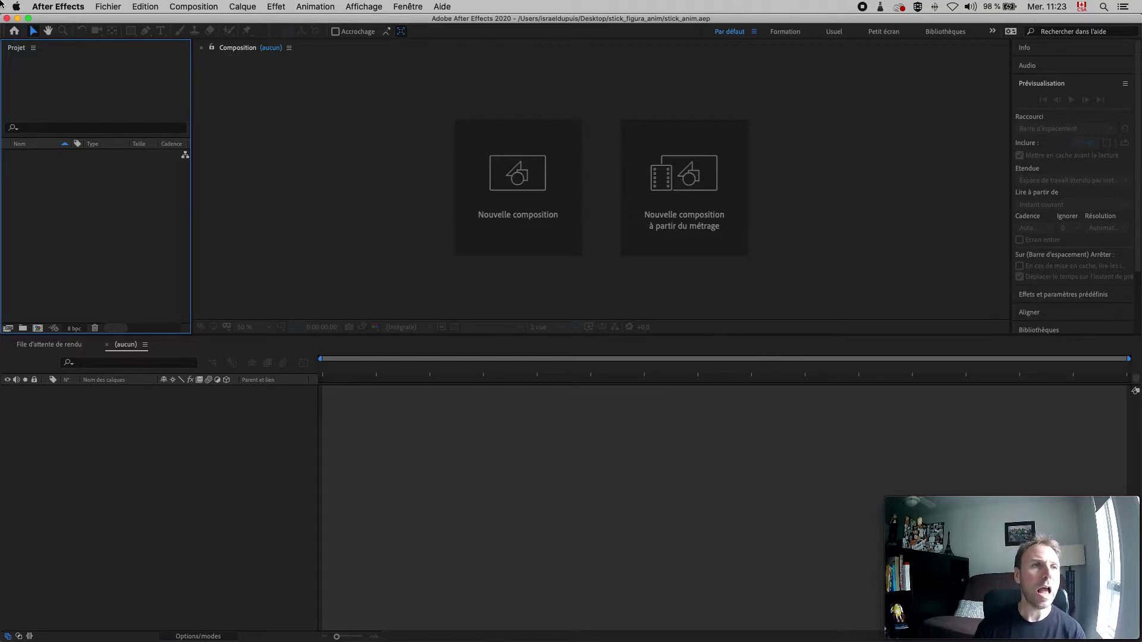
Import stick_figure.ai as "Composition – Conserver les tailles de calque" to keep the individual layer sizes.
{"action": "left_click", "coordinate": [114, 8]}
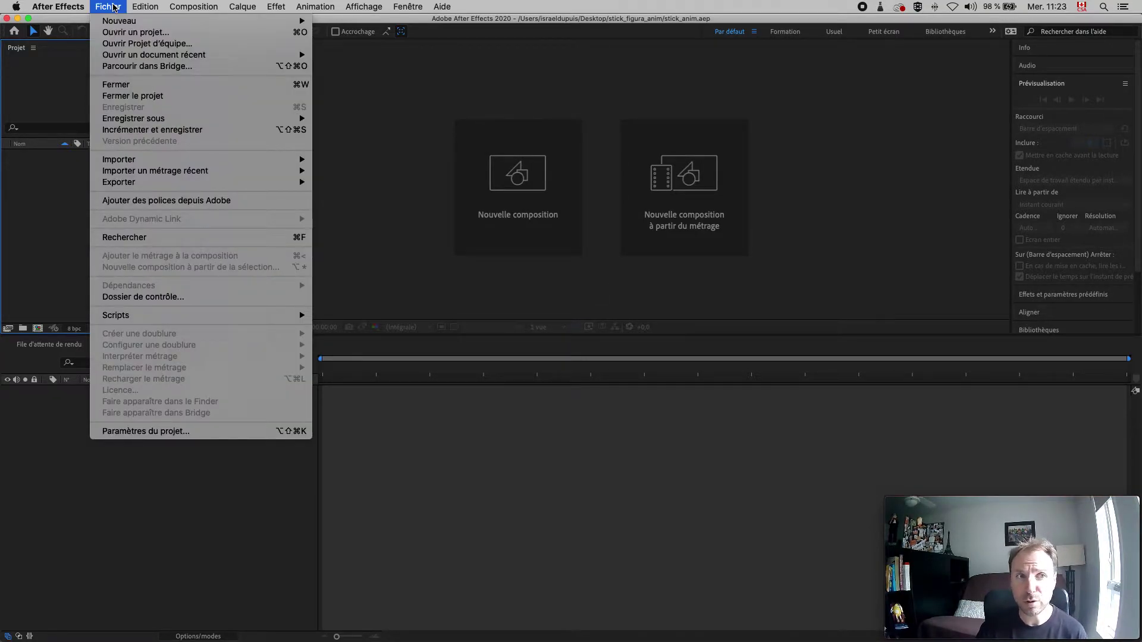
{"action": "mouse_move", "coordinate": [193, 160]}
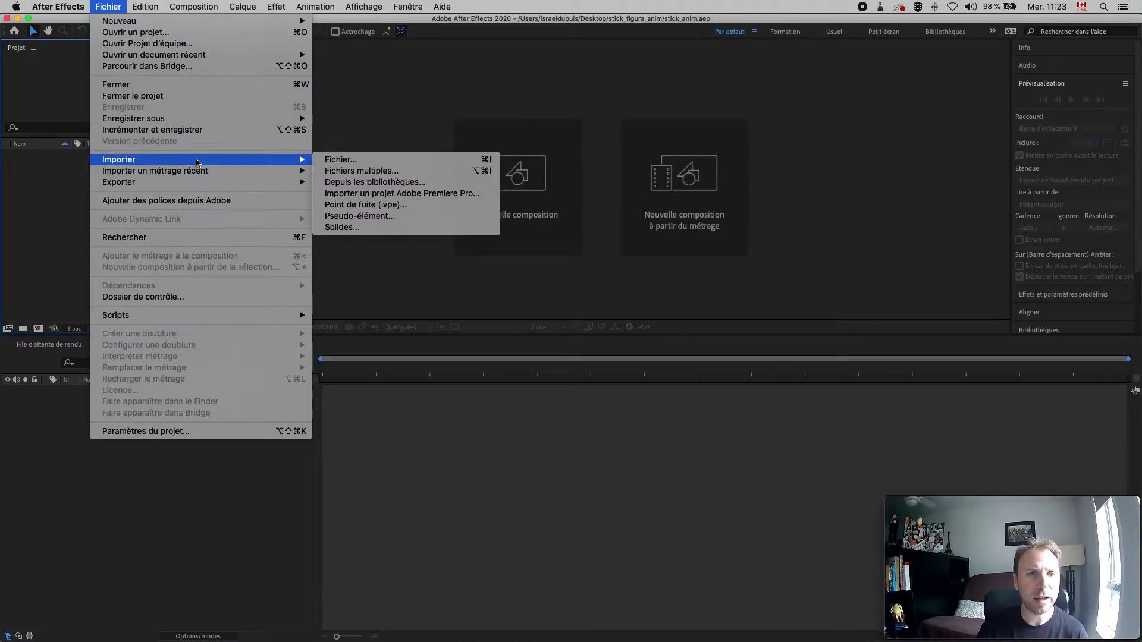
{"action": "left_click", "coordinate": [367, 161]}
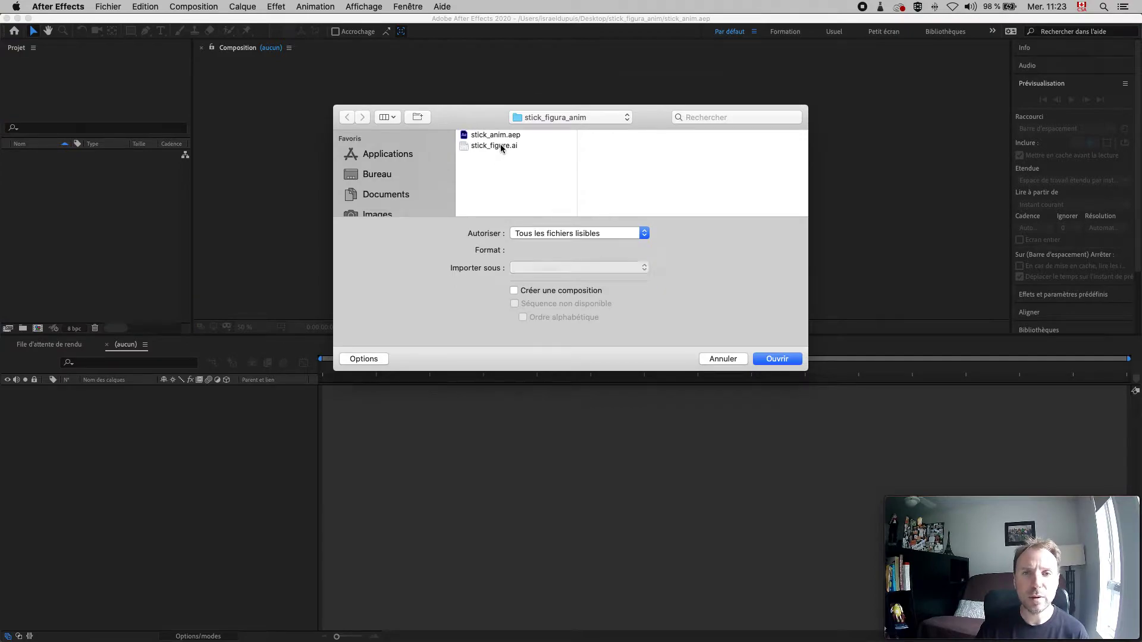
{"action": "left_click", "coordinate": [501, 146]}
{"action": "left_click_drag", "start_coordinate": [481, 113], "coordinate": [412, 99]}
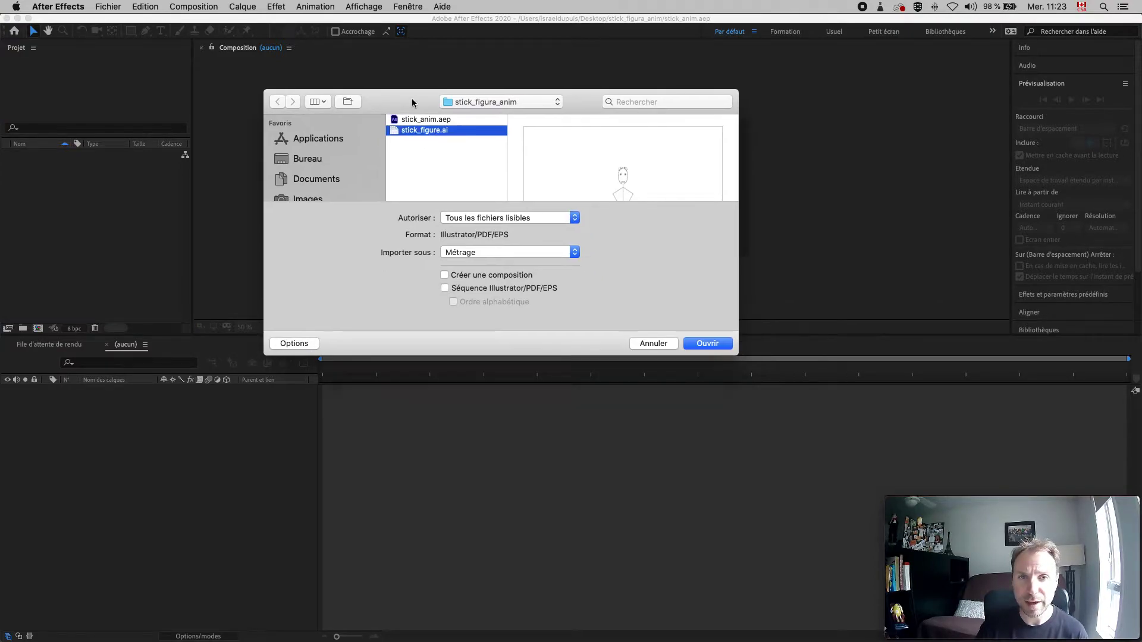
{"action": "left_click", "coordinate": [501, 248]}
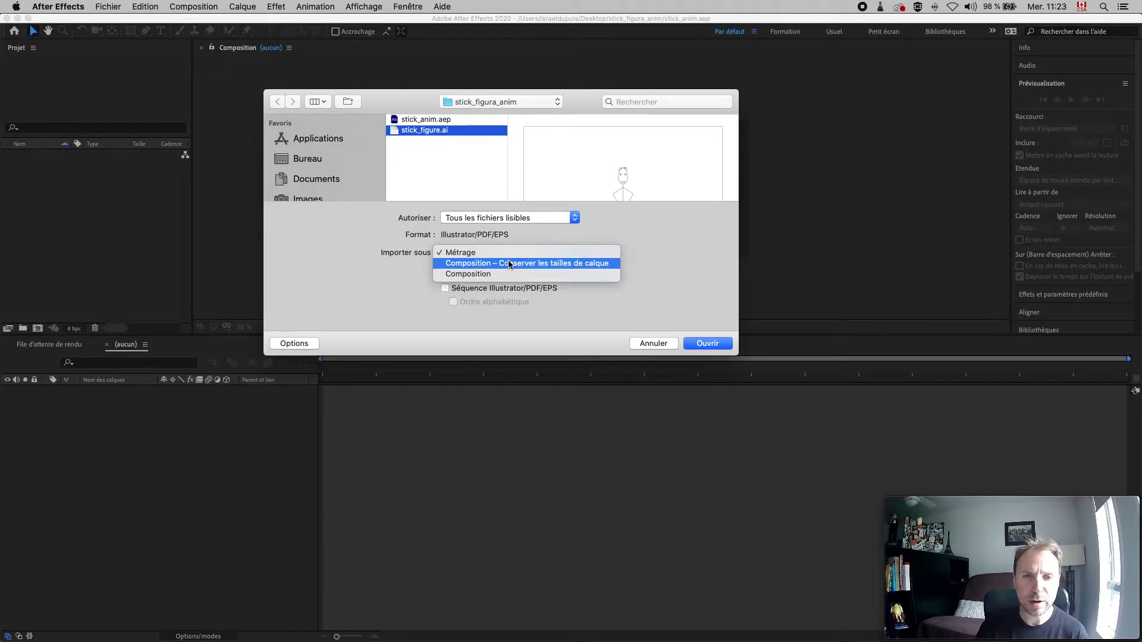
{"action": "left_click", "coordinate": [558, 266]}
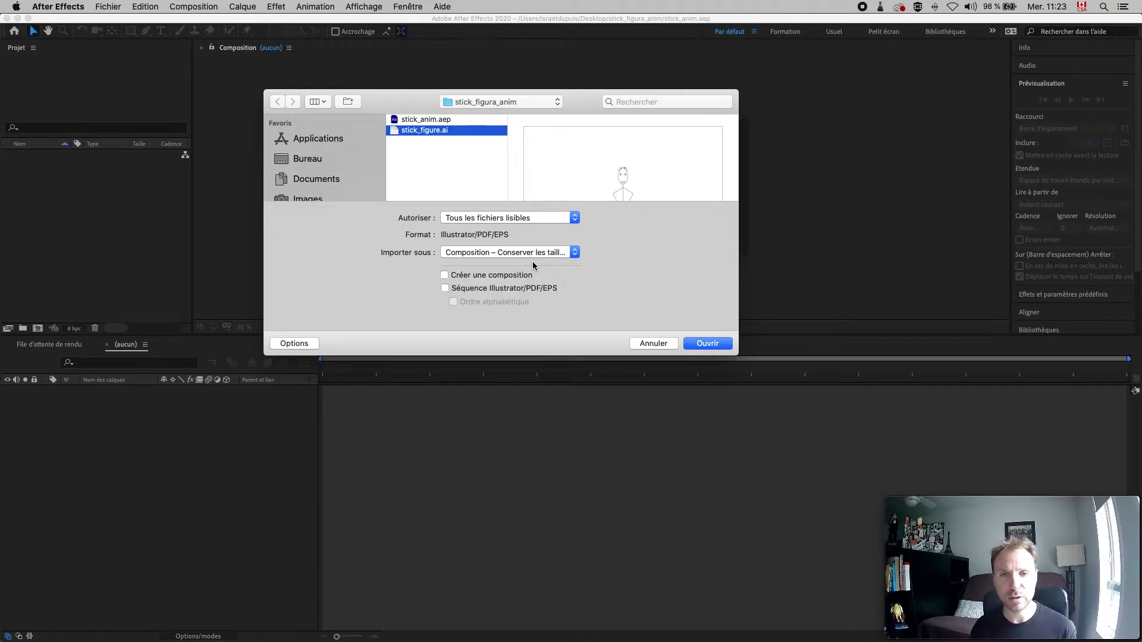
{"action": "left_click", "coordinate": [534, 255]}
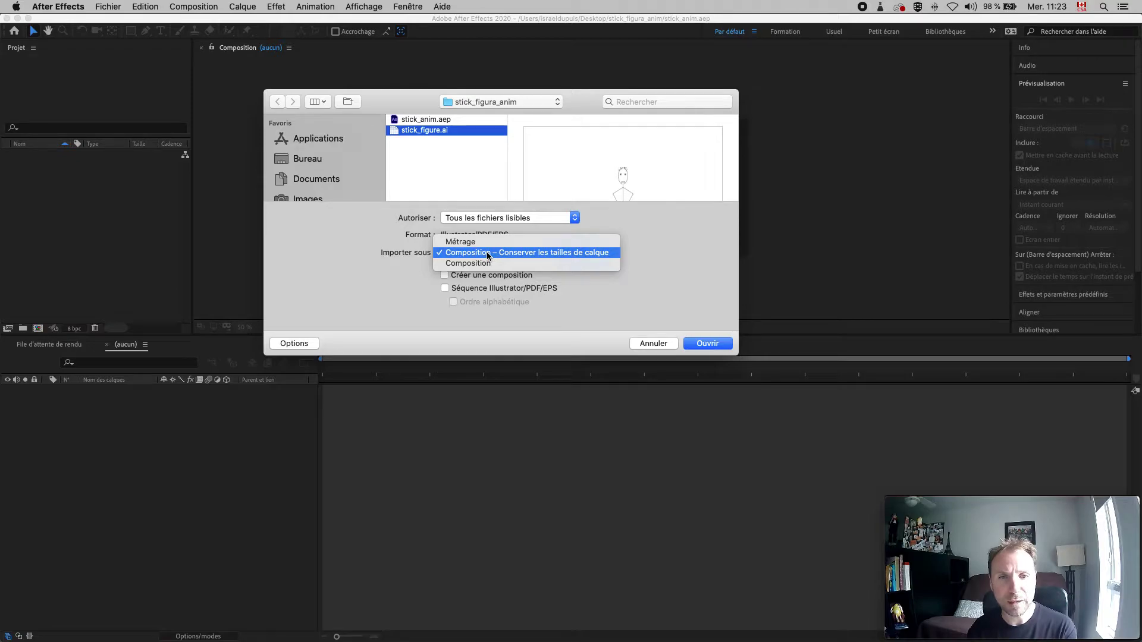
{"action": "left_click", "coordinate": [637, 252]}
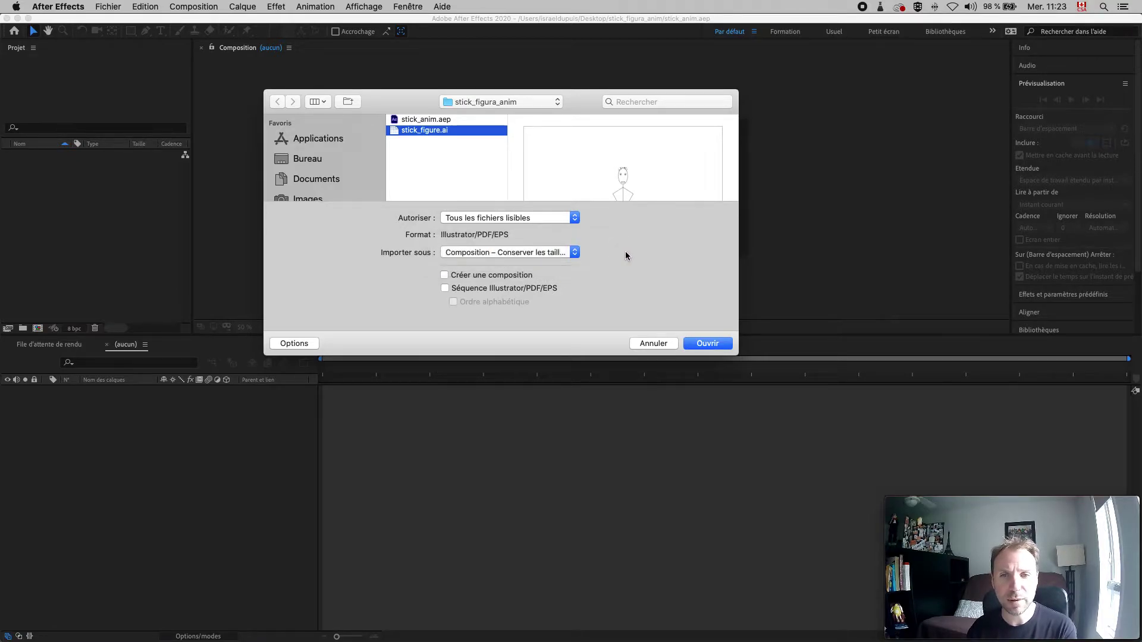
{"action": "left_click", "coordinate": [707, 343]}
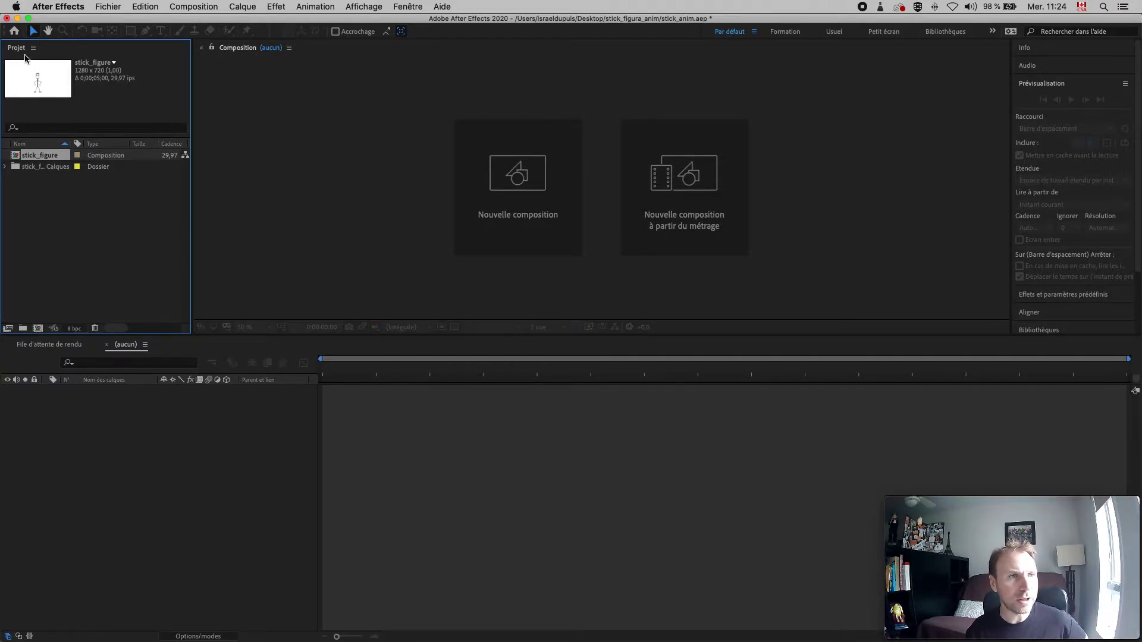
Examine the imported files in the stick_figure Calques folder and open the stick_figure composition.
{"action": "left_click", "coordinate": [6, 167]}
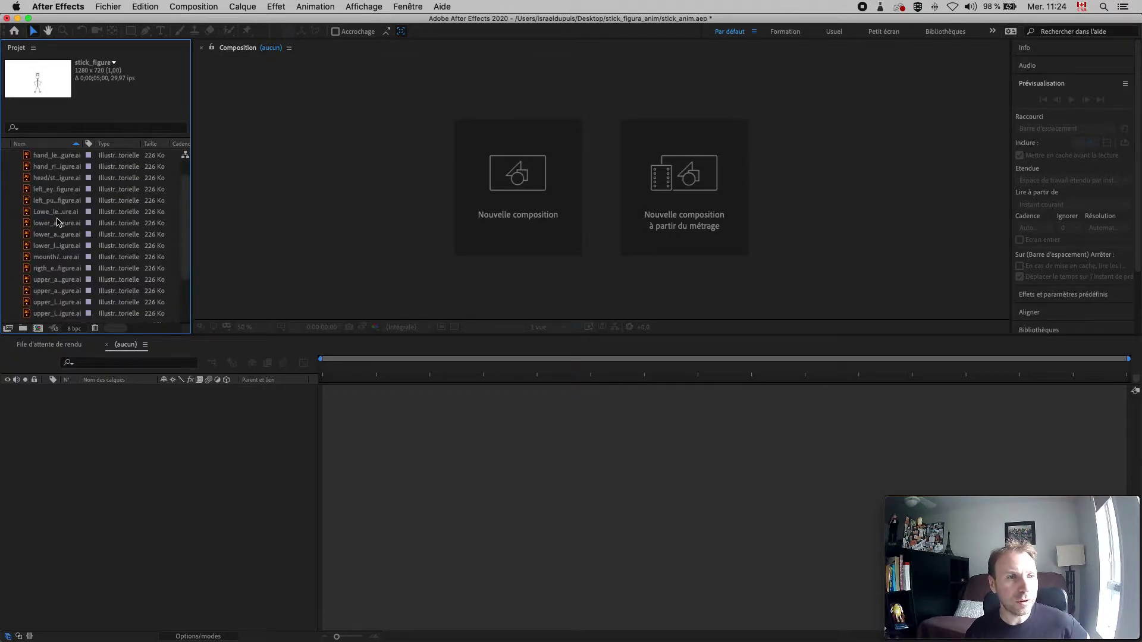
{"action": "scroll", "coordinate": [57, 223], "scroll_direction": "up", "scroll_amount": 1}
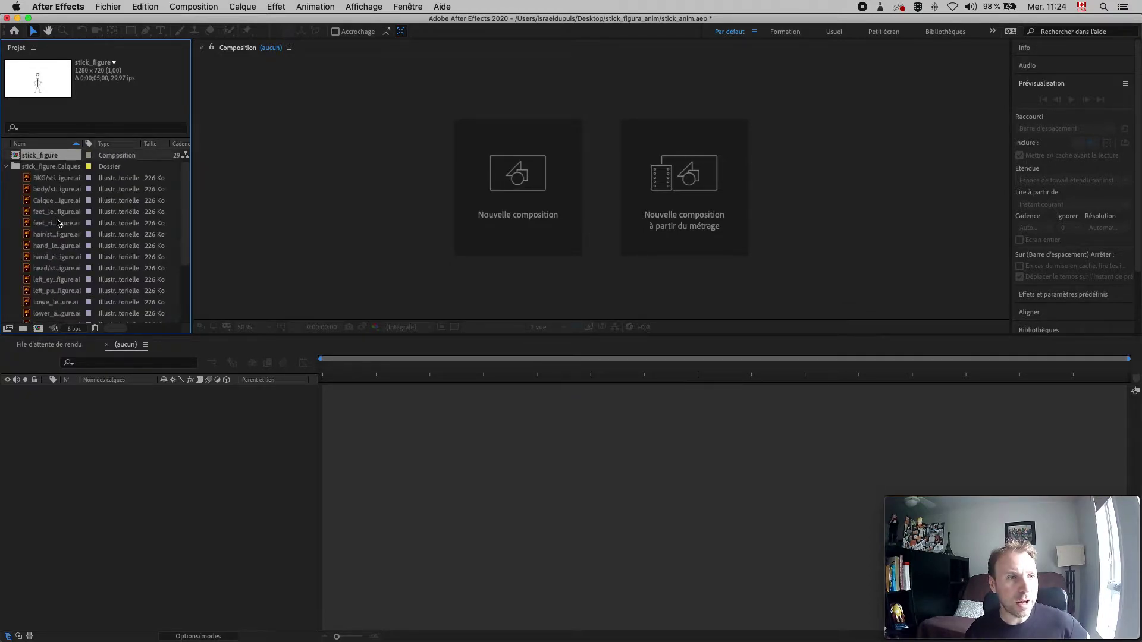
{"action": "left_click", "coordinate": [6, 167]}
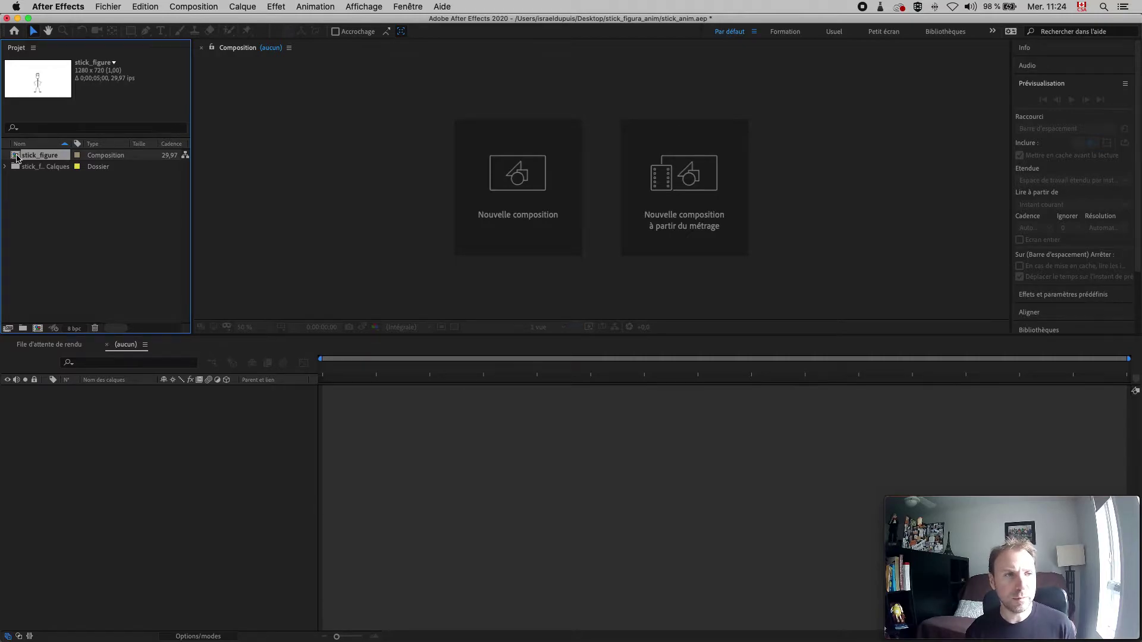
{"action": "double_click", "coordinate": [16, 156]}
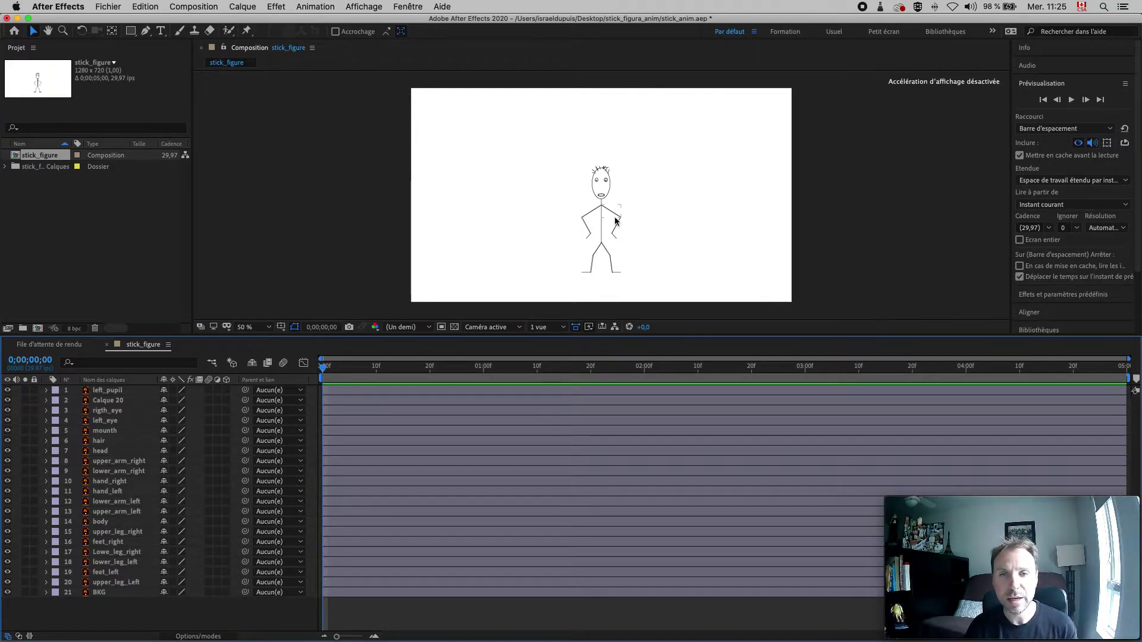
Try rotating the upper_arm_left layer with the Rotation tool to test its pivot point.
{"action": "left_click", "coordinate": [592, 215]}
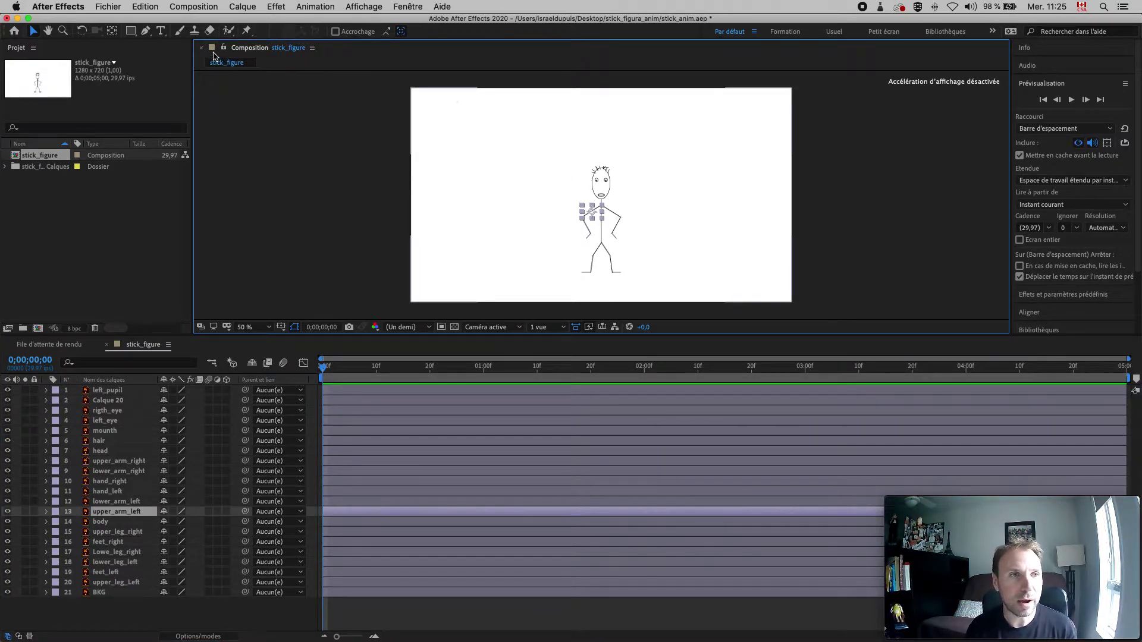
{"action": "left_click", "coordinate": [82, 31]}
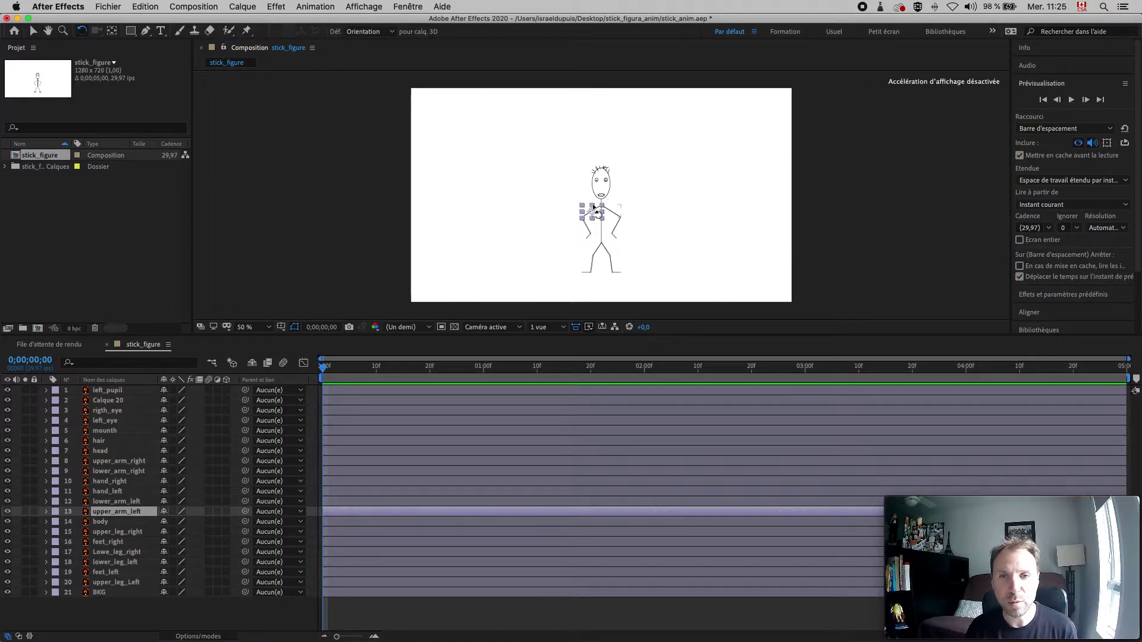
{"action": "left_click_drag", "start_coordinate": [637, 209], "coordinate": [650, 192]}
{"action": "key", "text": "space"}
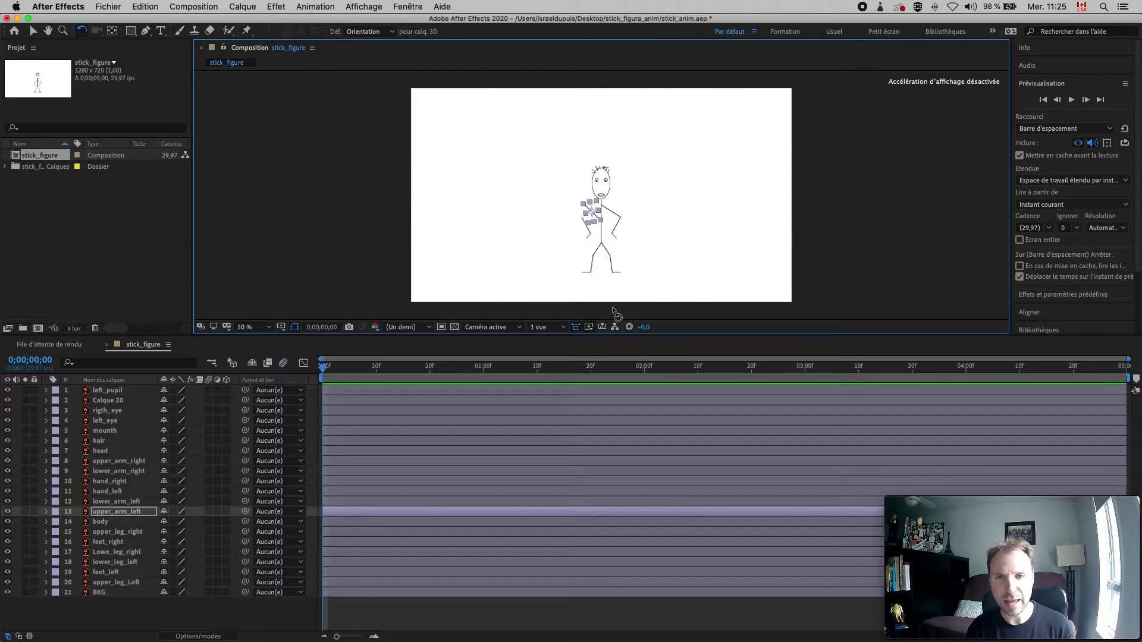
{"action": "left_click", "coordinate": [619, 271]}
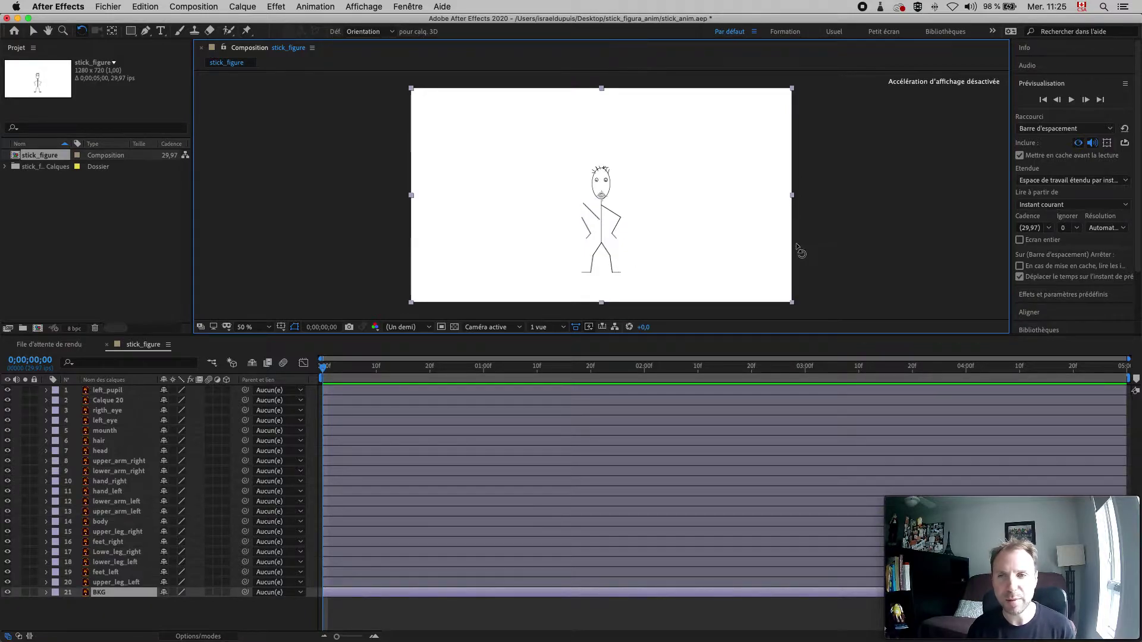
Undo the arm rotation and the import of stick_figure.ai.
{"action": "key", "text": "super+z"}
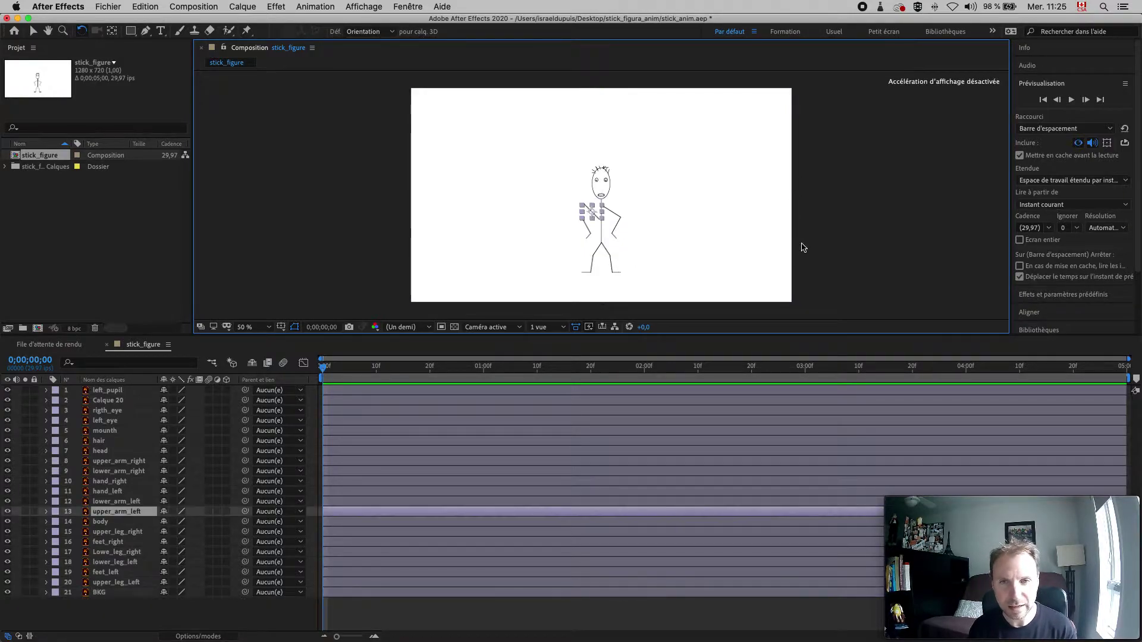
{"action": "key", "text": "super+z"}
{"action": "key", "text": "super+z"}
{"action": "key", "text": "super+z"}
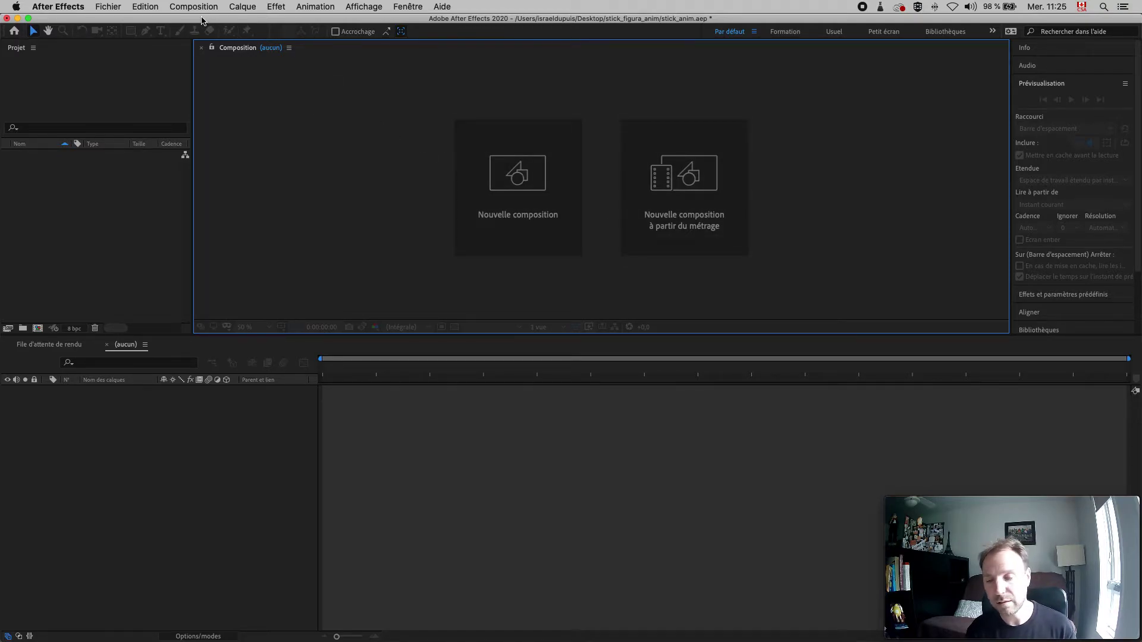
Import stick_figure.ai as "Composition – Conserver les tailles de calque".
{"action": "left_click", "coordinate": [122, 5]}
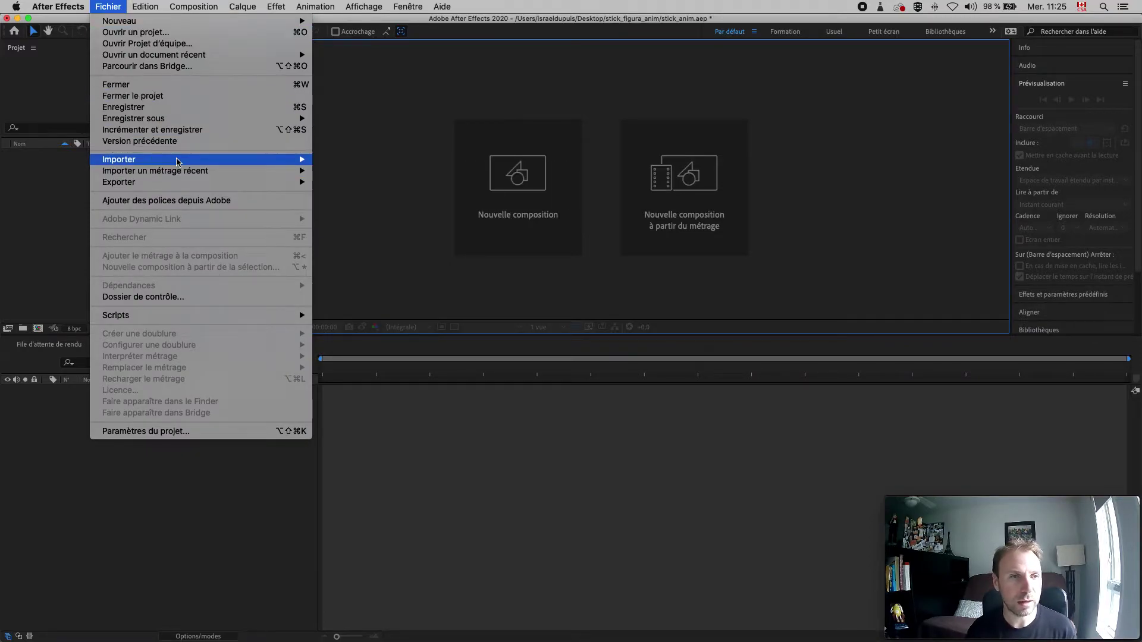
{"action": "mouse_move", "coordinate": [178, 160]}
{"action": "left_click", "coordinate": [370, 159]}
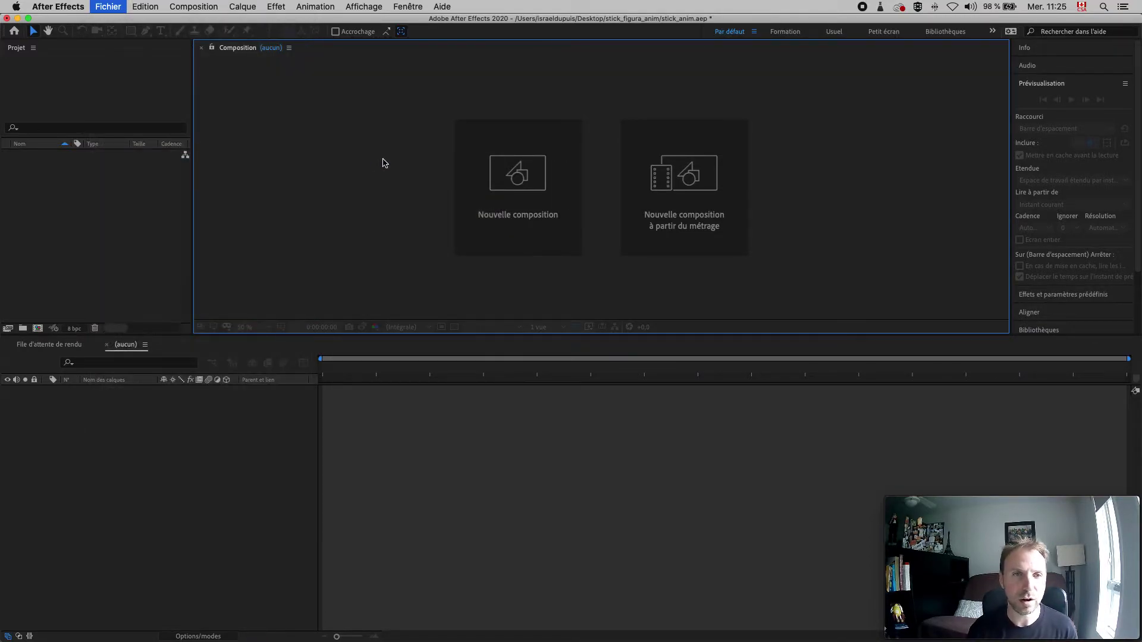
{"action": "left_click", "coordinate": [515, 147]}
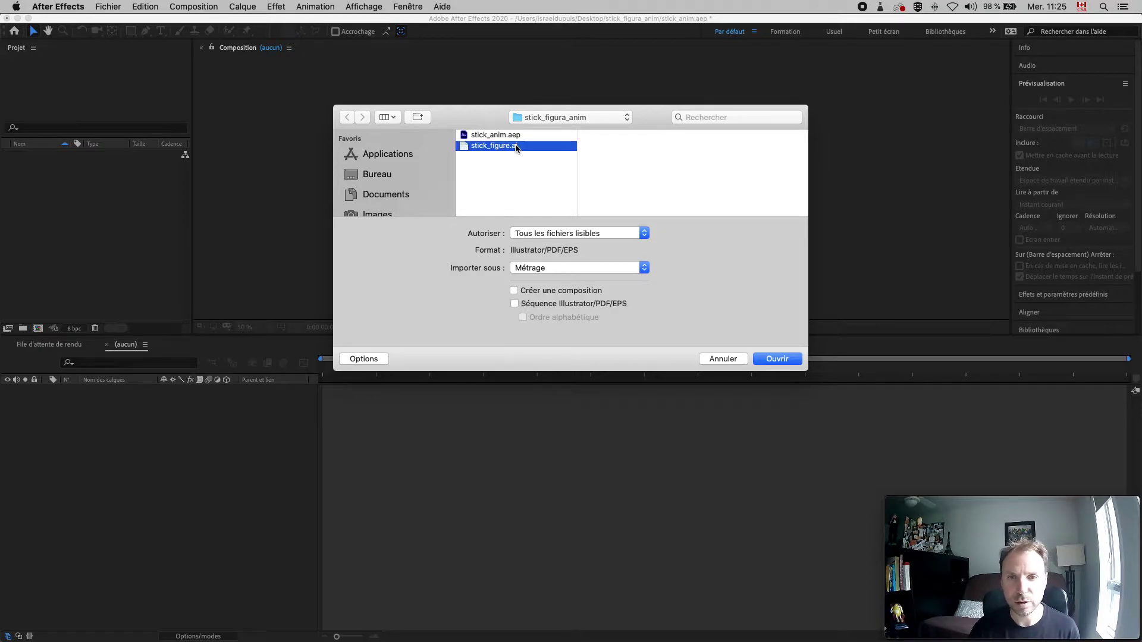
{"action": "left_click", "coordinate": [622, 267]}
{"action": "left_click", "coordinate": [621, 278]}
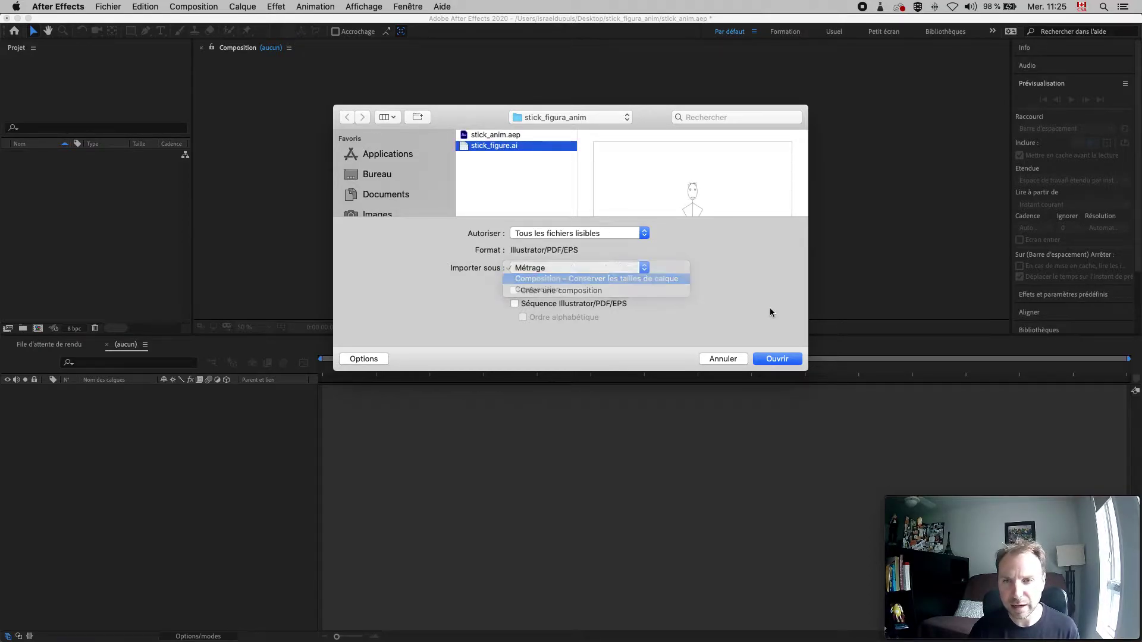
{"action": "left_click", "coordinate": [792, 359]}
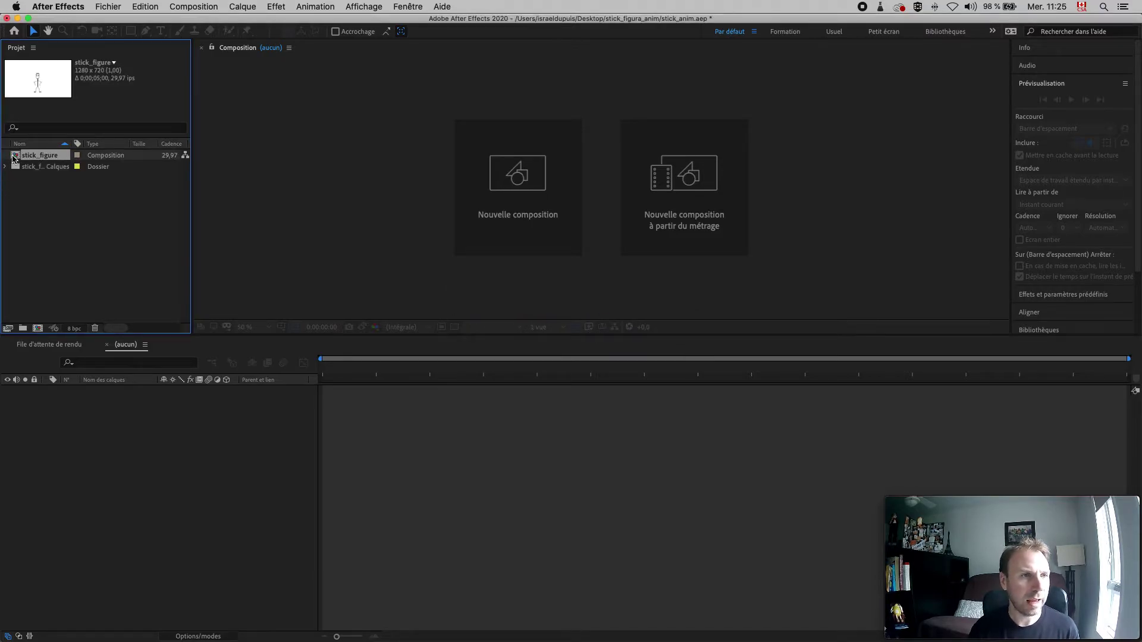
Open the stick_figure composition and lock its BKG background layer.
{"action": "double_click", "coordinate": [14, 156]}
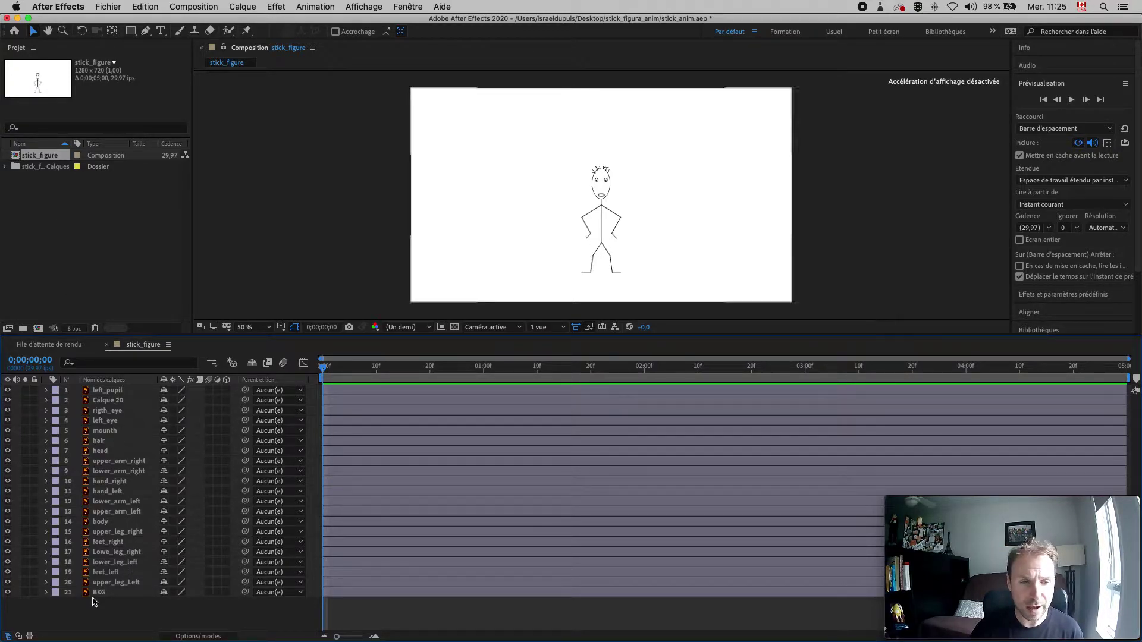
{"action": "left_click", "coordinate": [34, 592]}
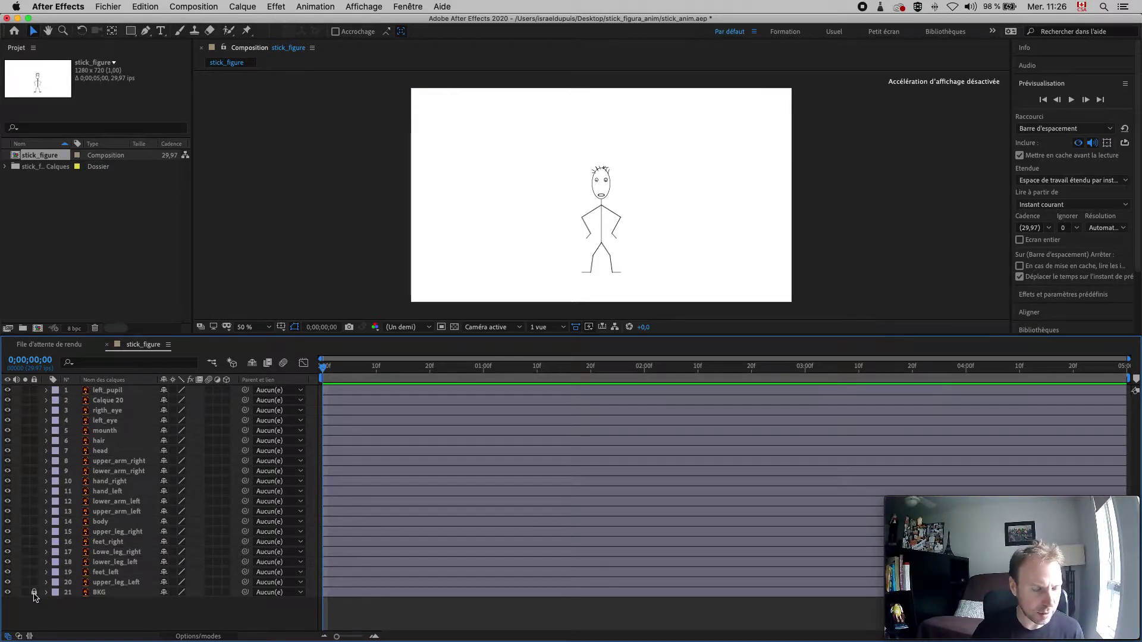
Select the feet_left layer and frame the figure's feet in the composition view at 400 % magnification.
{"action": "left_click", "coordinate": [134, 574]}
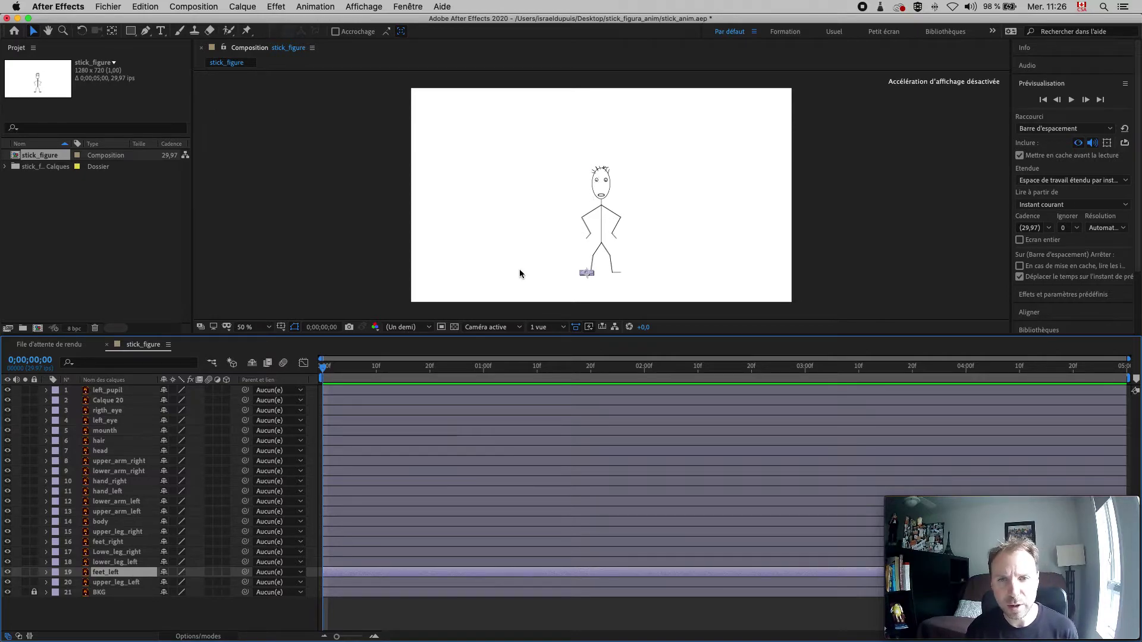
{"action": "left_click", "coordinate": [269, 327]}
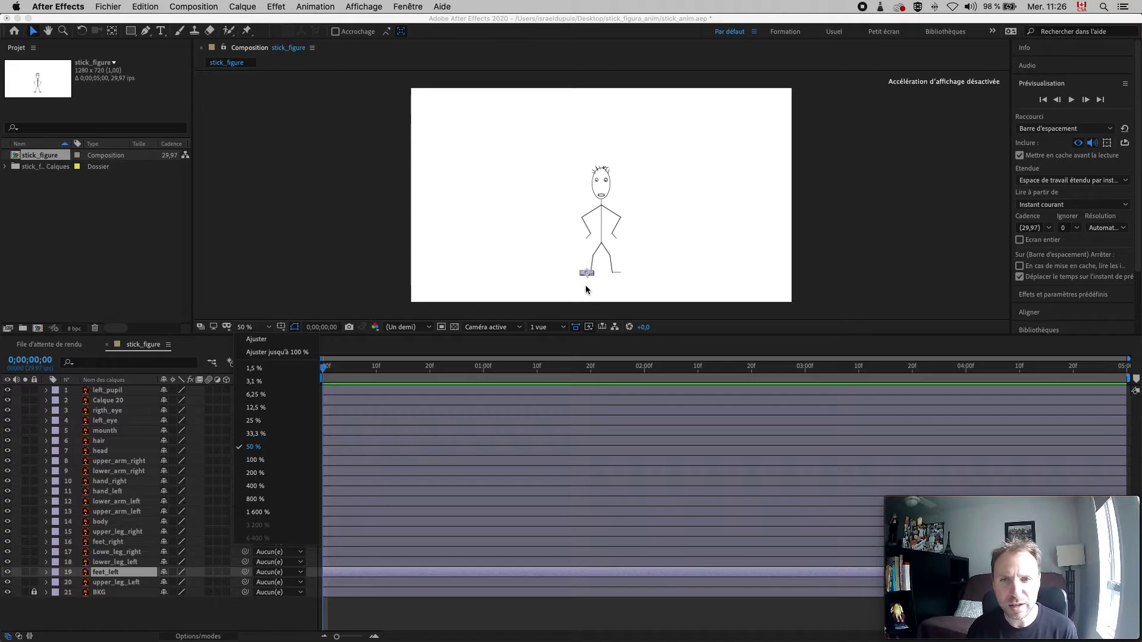
{"action": "left_click", "coordinate": [586, 289]}
{"action": "scroll", "coordinate": [586, 289], "scroll_direction": "down", "scroll_amount": 5}
{"action": "scroll", "coordinate": [586, 290], "scroll_direction": "up", "scroll_amount": 5}
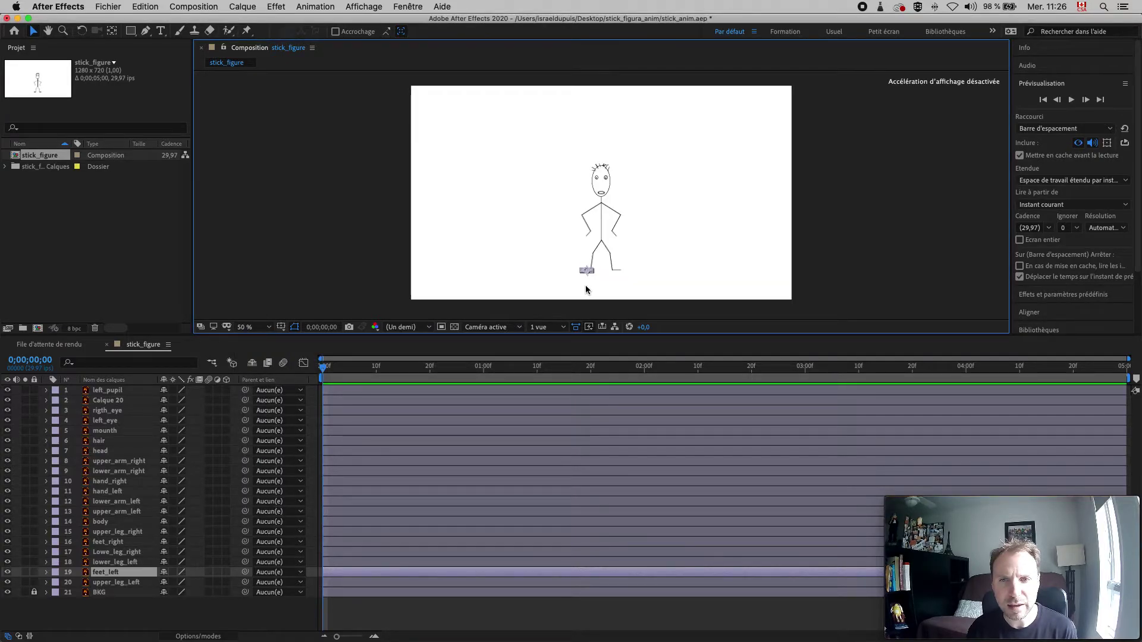
{"action": "scroll", "coordinate": [586, 290], "scroll_direction": "up", "scroll_amount": 4}
{"action": "key", "text": "h"}
{"action": "left_click_drag", "start_coordinate": [587, 286], "coordinate": [589, 107]}
{"action": "scroll", "coordinate": [578, 111], "scroll_direction": "up", "scroll_amount": 2}
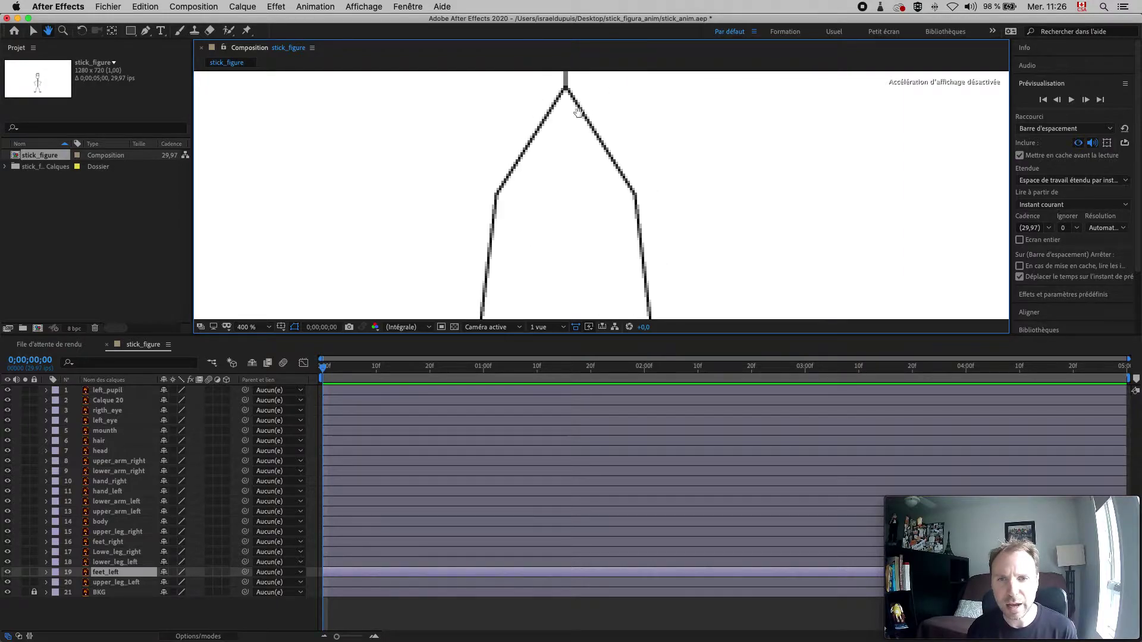
{"action": "left_click_drag", "start_coordinate": [559, 248], "coordinate": [592, 97]}
{"action": "key", "text": "v"}
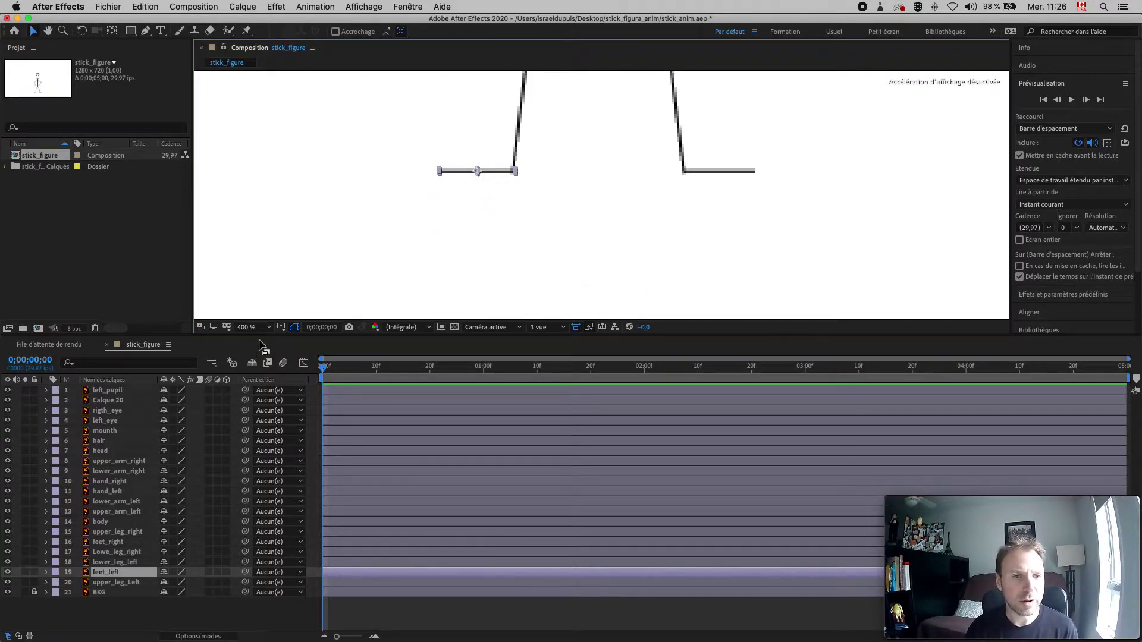
{"action": "key", "text": "h"}
{"action": "left_click_drag", "start_coordinate": [476, 232], "coordinate": [464, 265]}
{"action": "key", "text": "v"}
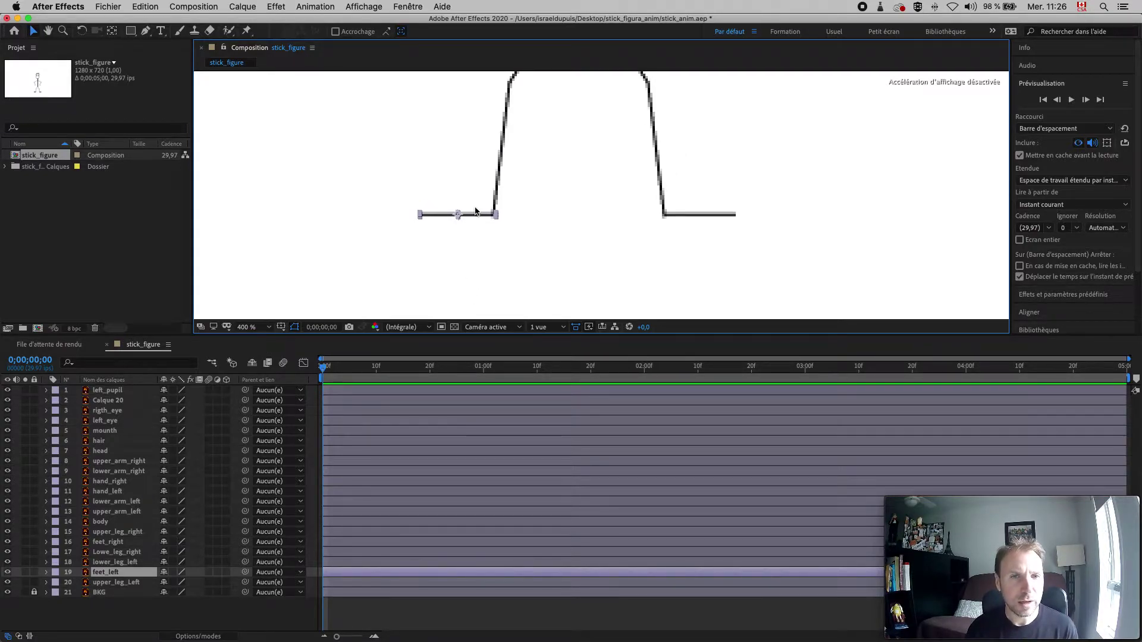
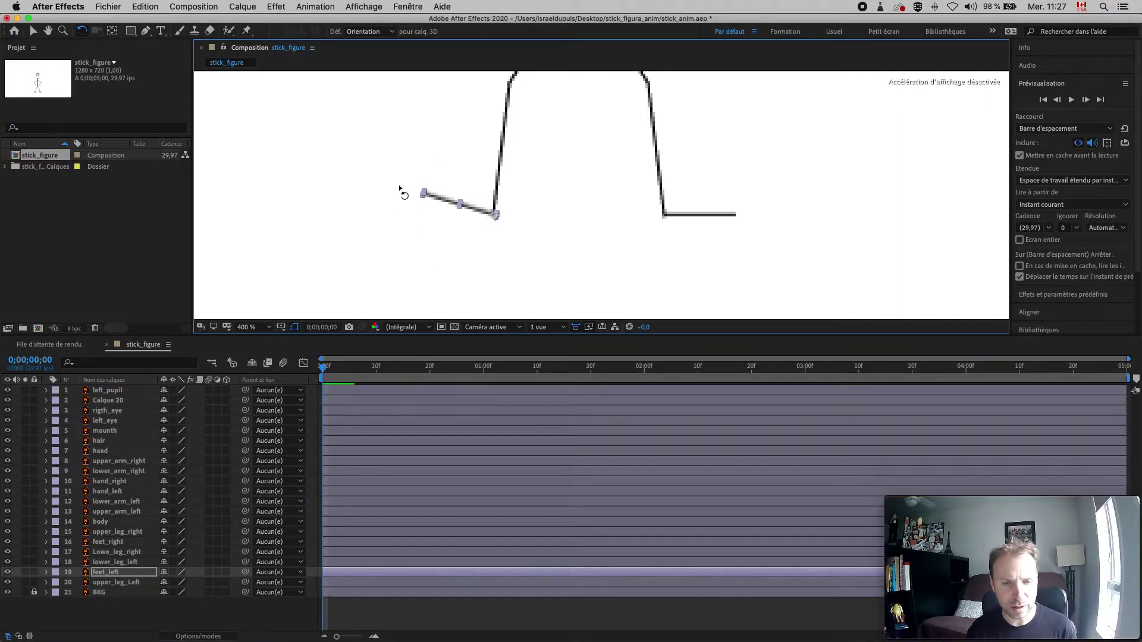
Undo the test rotation of feet_left and move the feet_right layer's anchor point to the ankle.
{"action": "key", "text": "super+z"}
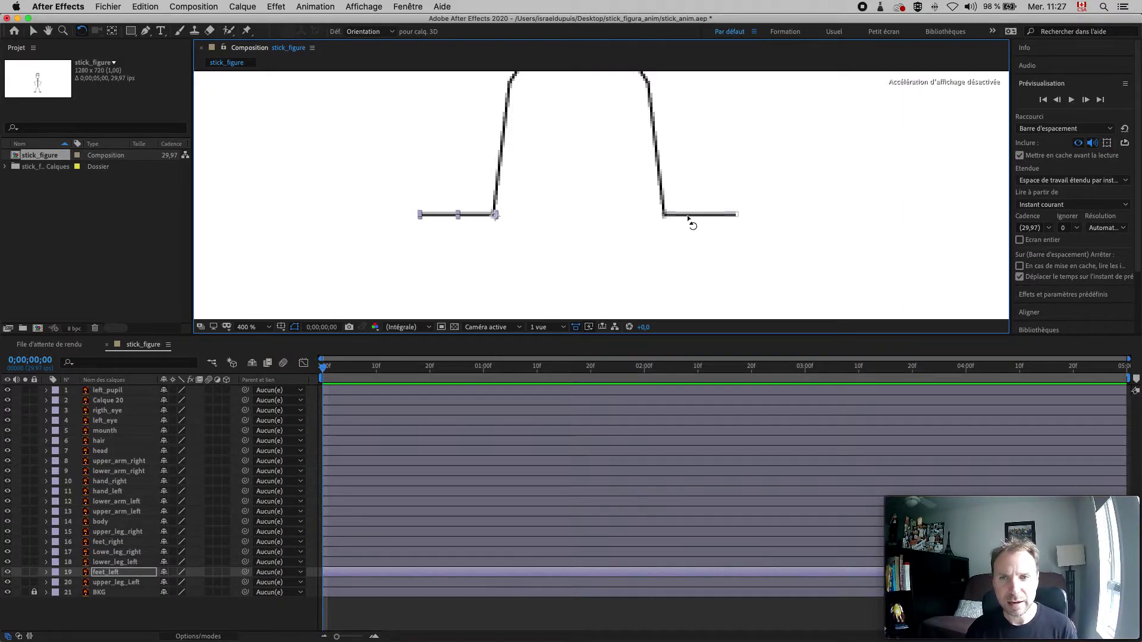
{"action": "left_click", "coordinate": [112, 31]}
{"action": "left_click", "coordinate": [694, 217]}
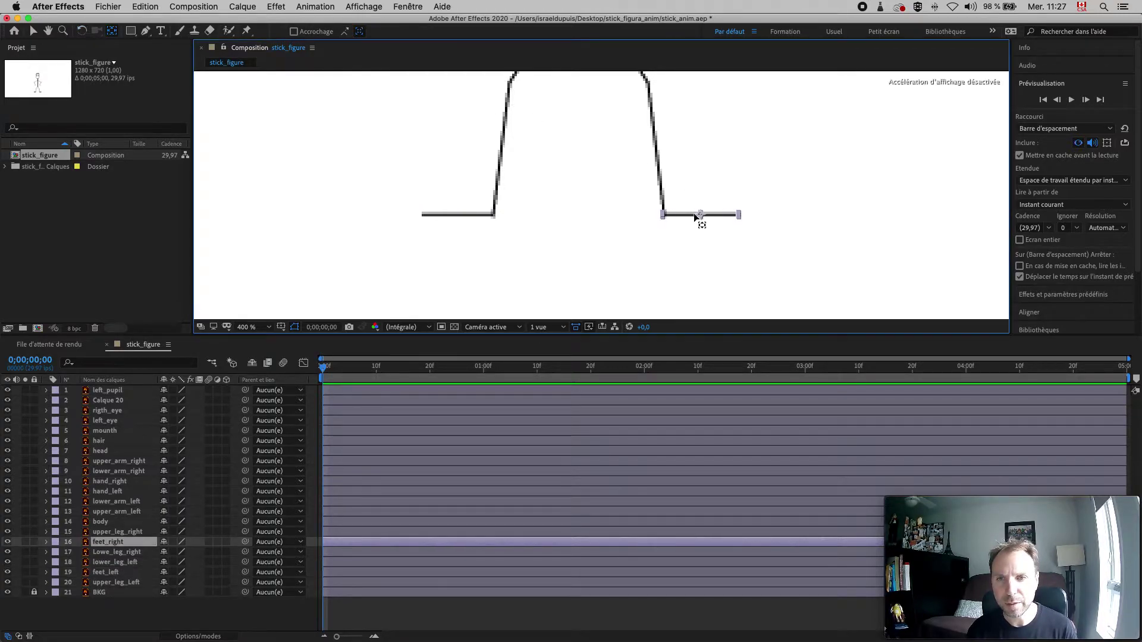
{"action": "left_click_drag", "start_coordinate": [691, 217], "coordinate": [666, 218]}
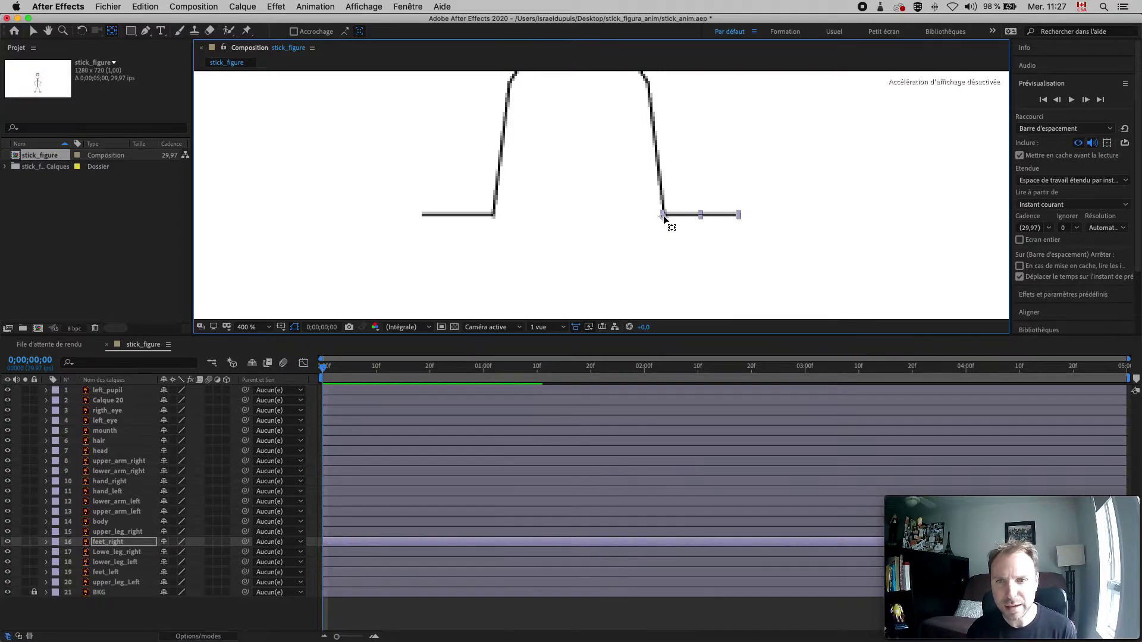
Move the anchor points of the Lowe_leg_right and lower_leg_left layers to their knee joints.
{"action": "scroll", "coordinate": [660, 220], "scroll_direction": "up", "scroll_amount": 5}
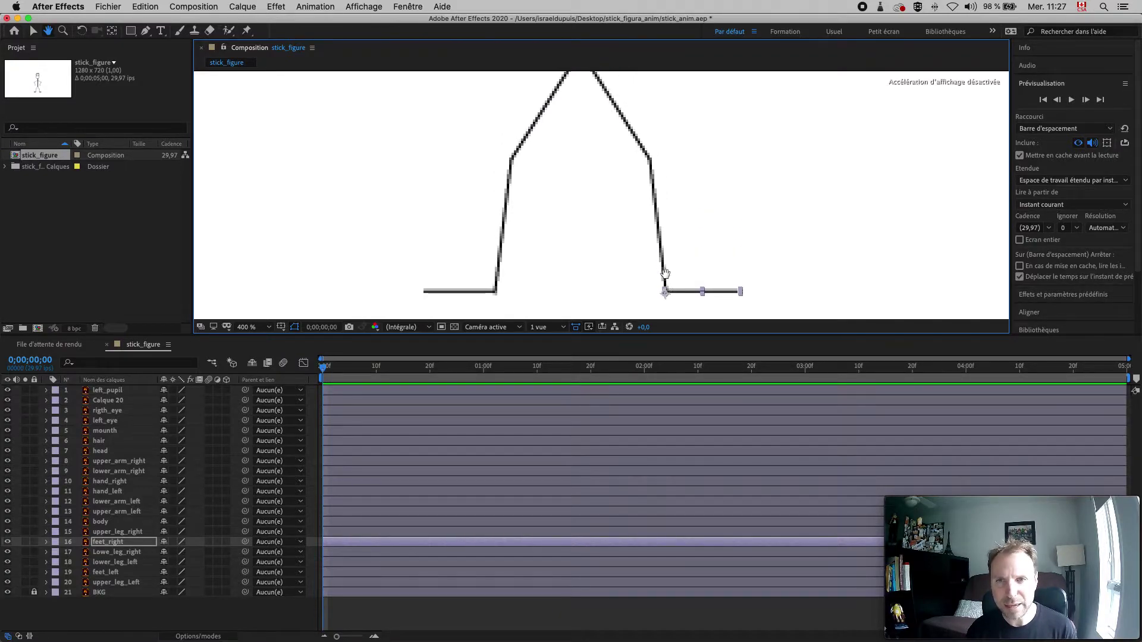
{"action": "left_click", "coordinate": [659, 221]}
{"action": "left_click_drag", "start_coordinate": [658, 224], "coordinate": [653, 163]}
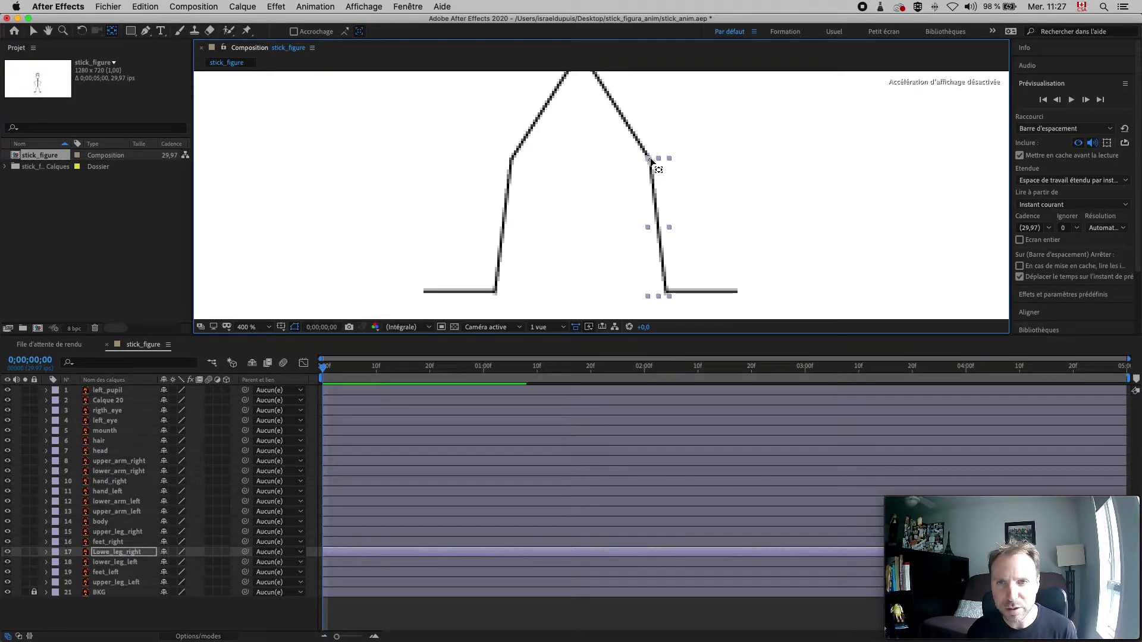
{"action": "left_click", "coordinate": [513, 201]}
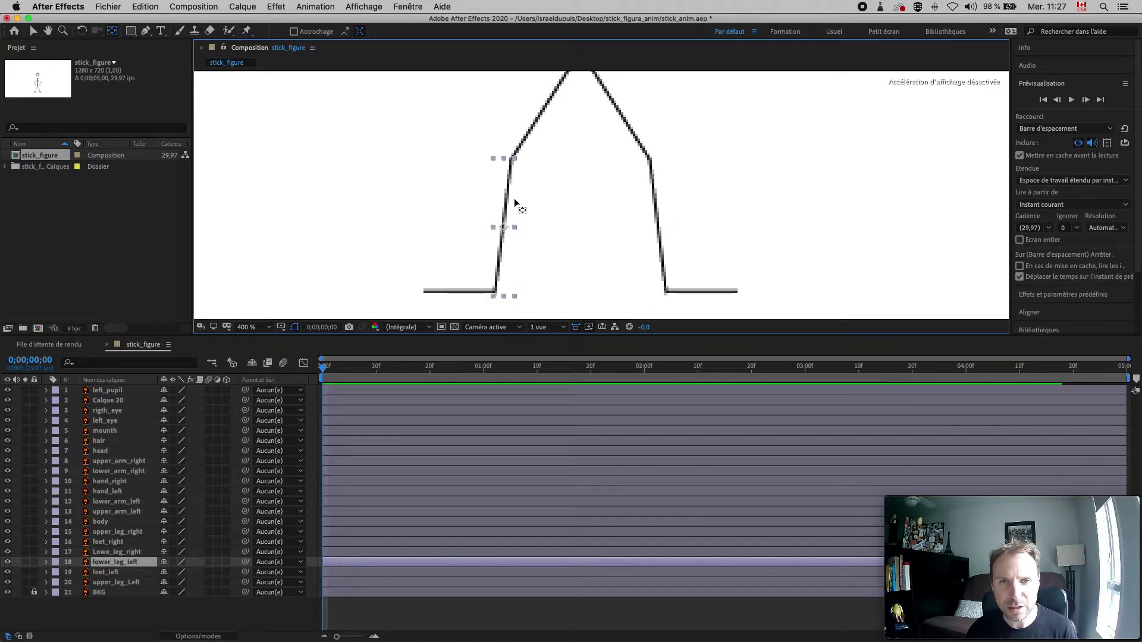
{"action": "left_click_drag", "start_coordinate": [505, 229], "coordinate": [514, 159]}
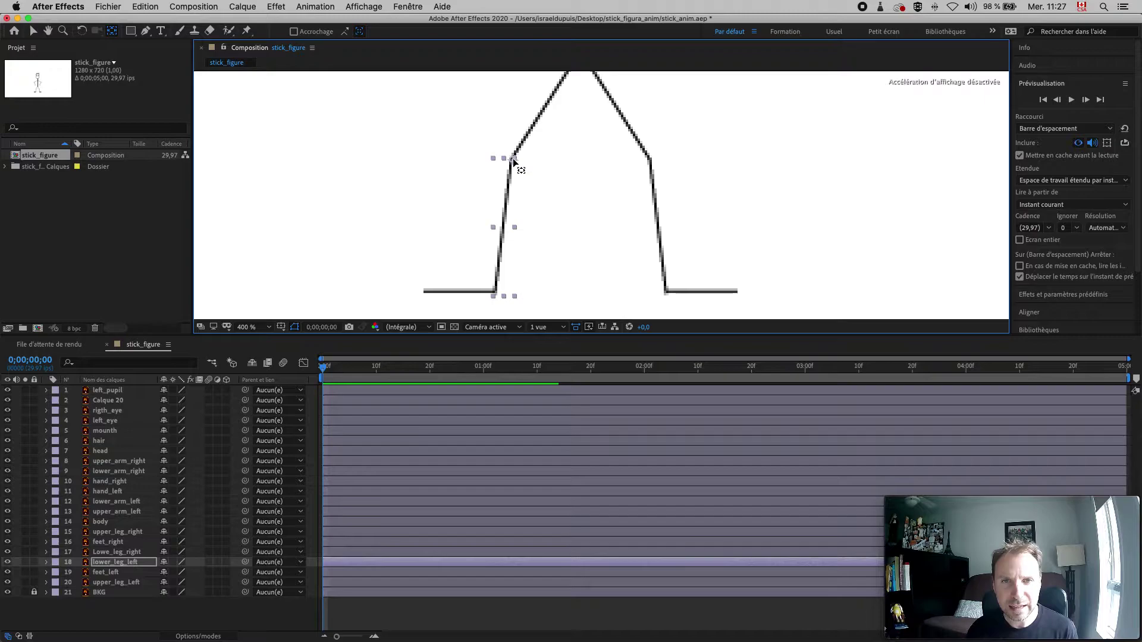
Move the anchor points of the upper_leg_right and upper_leg_Left layers to the hip joint where the legs meet.
{"action": "key", "text": "h"}
{"action": "left_click_drag", "start_coordinate": [570, 177], "coordinate": [558, 283]}
{"action": "key", "text": "y"}
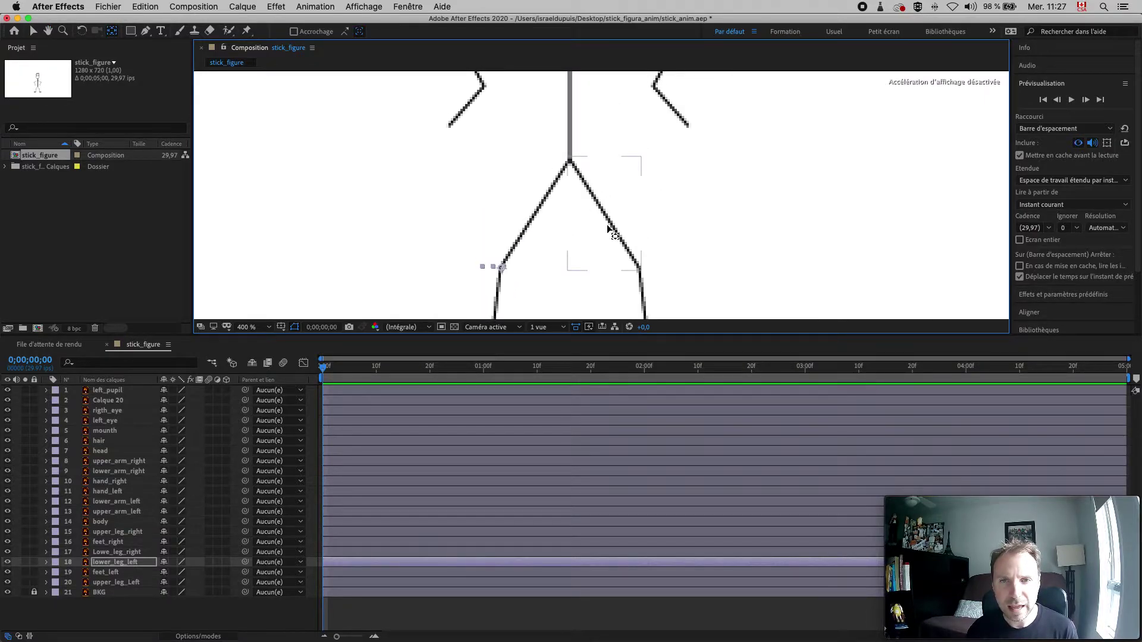
{"action": "left_click", "coordinate": [613, 231]}
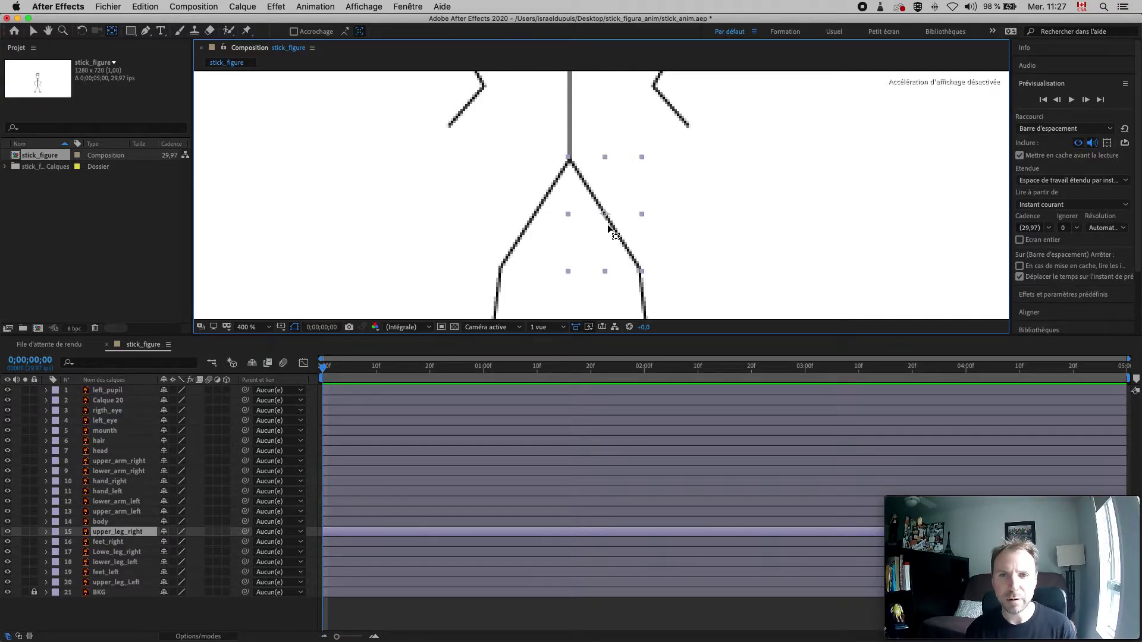
{"action": "left_click_drag", "start_coordinate": [602, 214], "coordinate": [572, 162]}
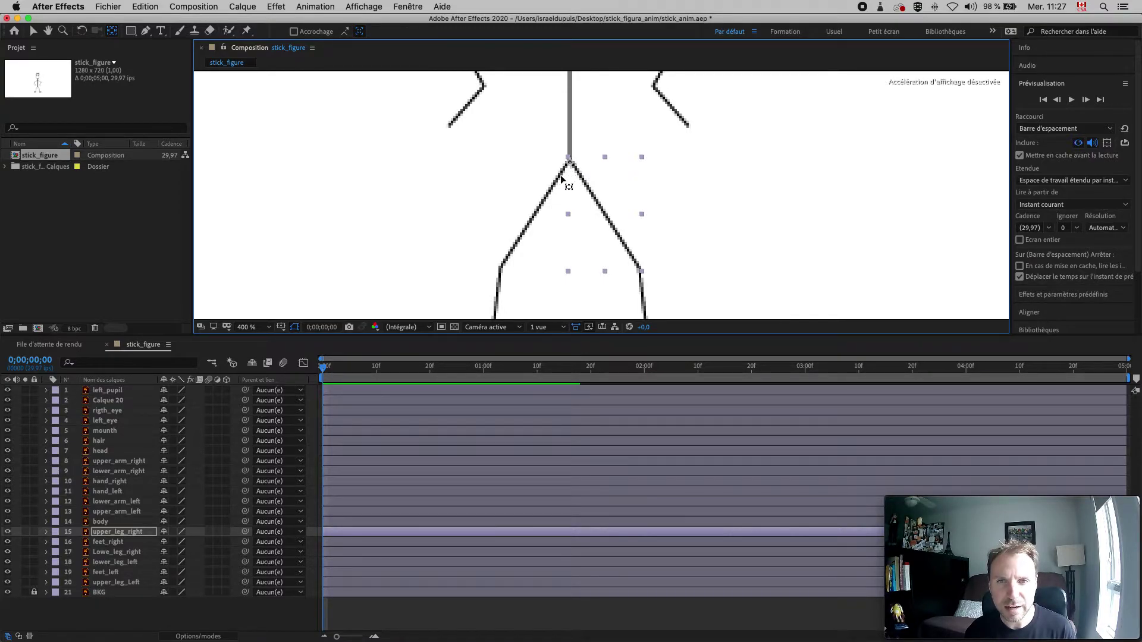
{"action": "left_click", "coordinate": [552, 196]}
{"action": "left_click_drag", "start_coordinate": [555, 199], "coordinate": [570, 164]}
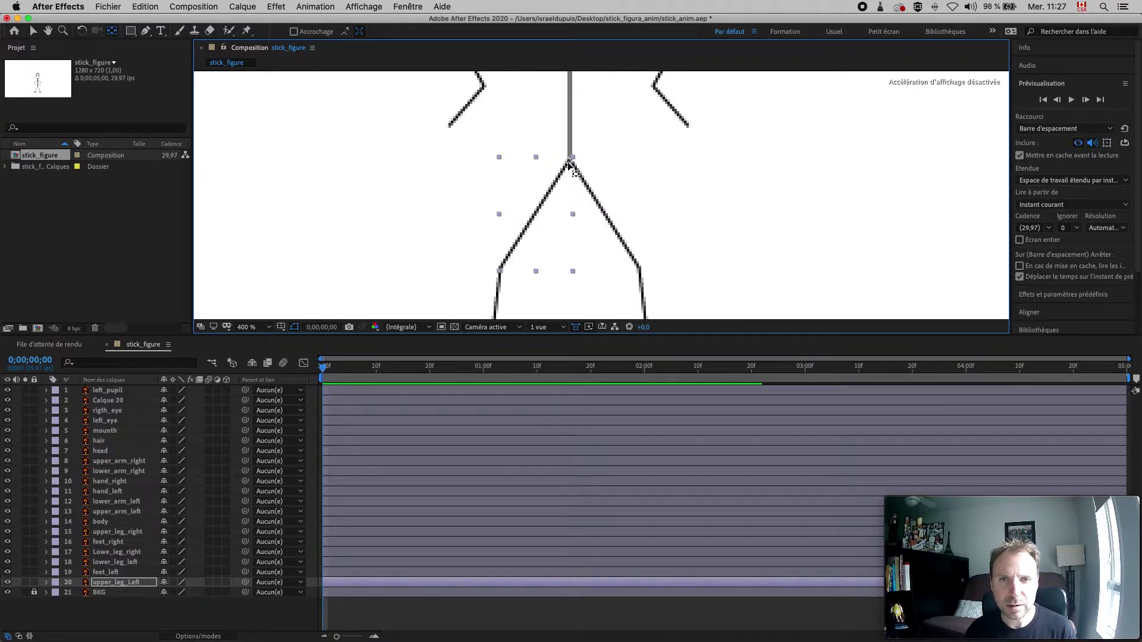
Move the body layer's anchor point down to the base of the torso at the hips.
{"action": "scroll", "coordinate": [571, 196], "scroll_direction": "up", "scroll_amount": 6}
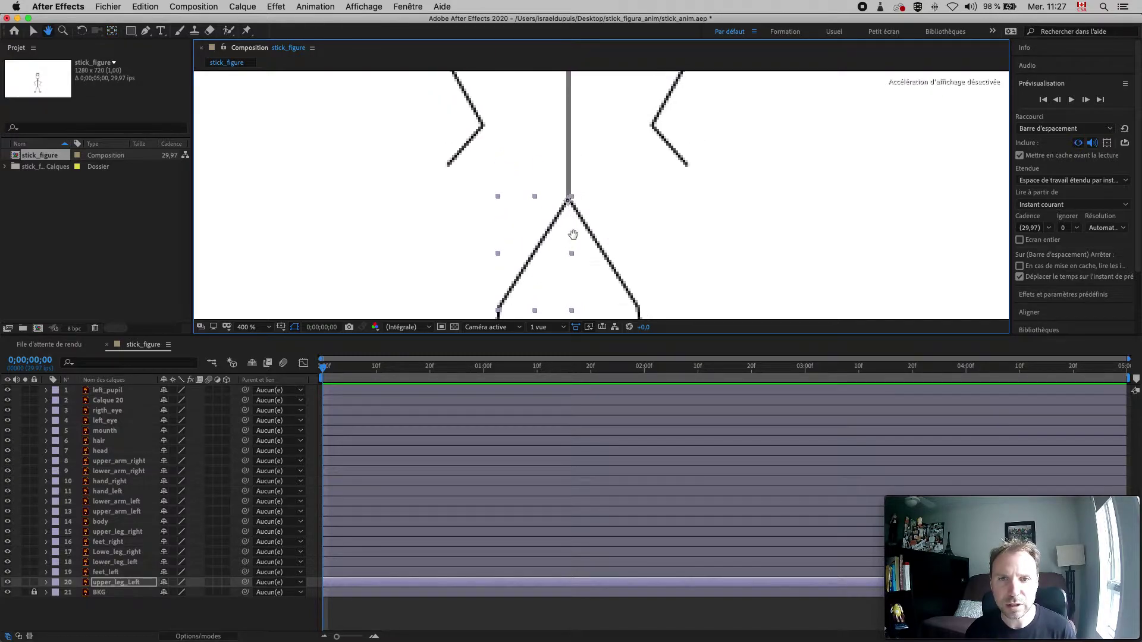
{"action": "left_click", "coordinate": [570, 207]}
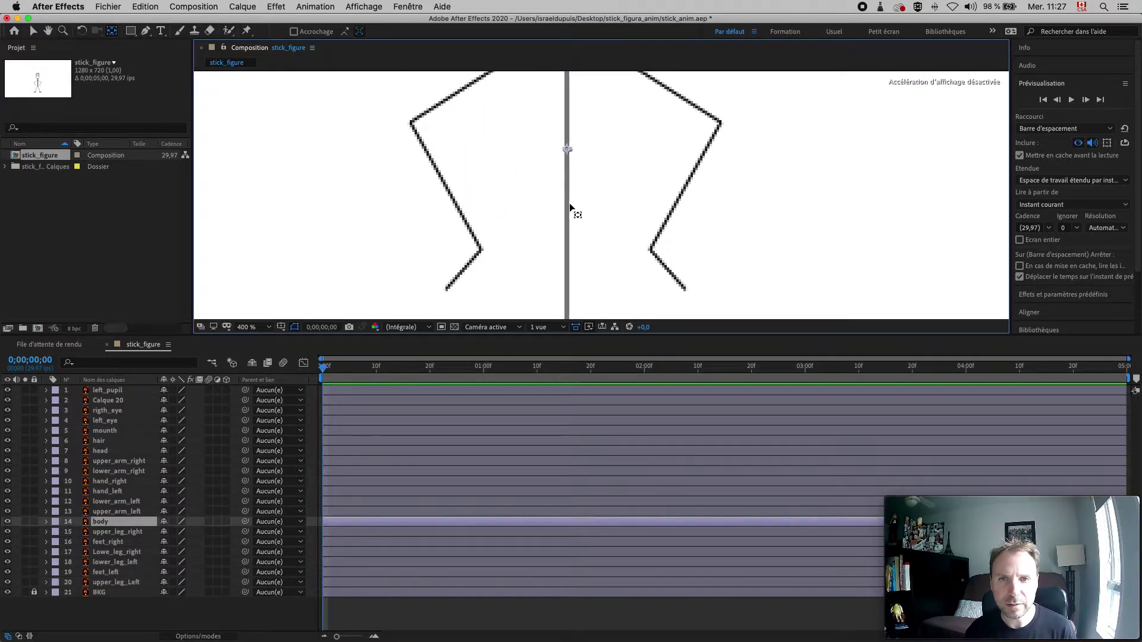
{"action": "scroll", "coordinate": [584, 208], "scroll_direction": "down", "scroll_amount": 3}
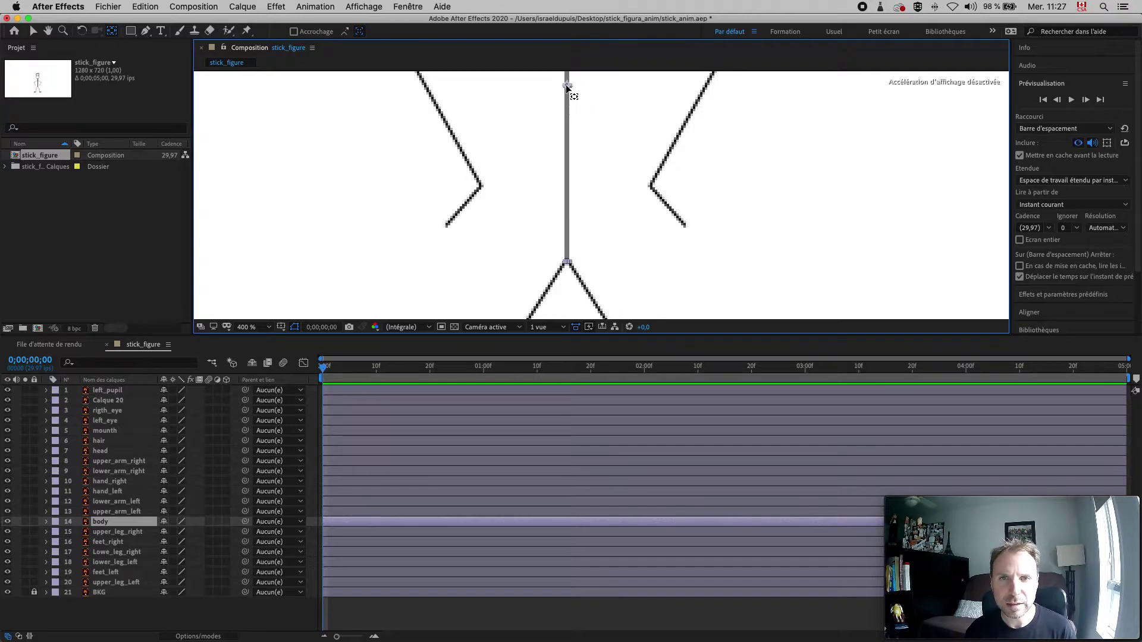
{"action": "left_click_drag", "start_coordinate": [565, 158], "coordinate": [565, 214]}
{"action": "left_click", "coordinate": [567, 262]}
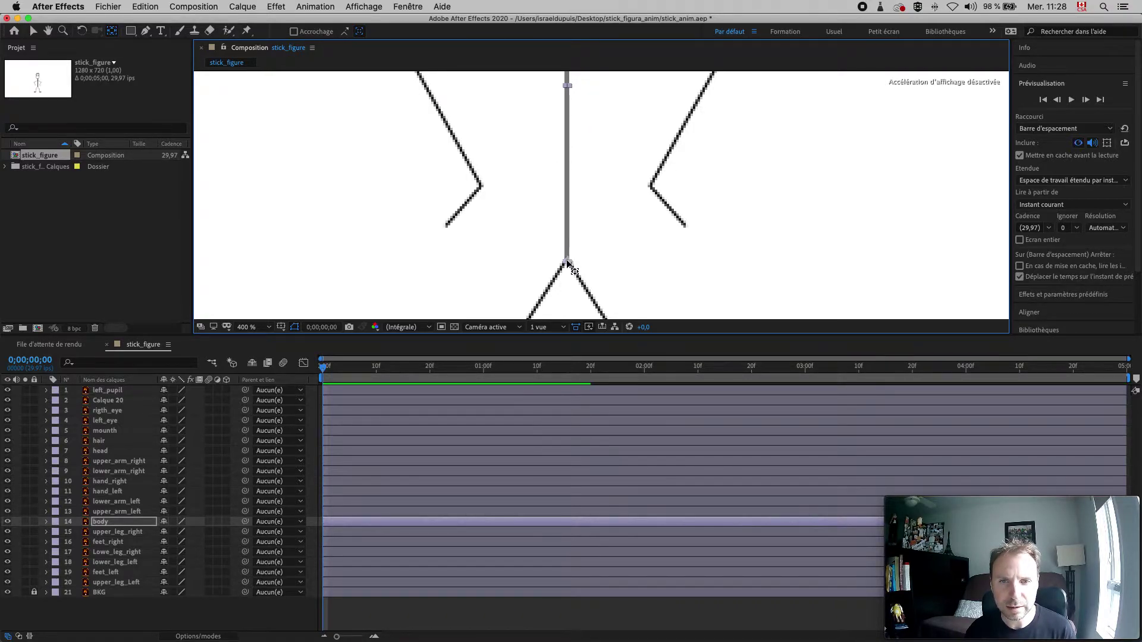
Move the hand_right layer's anchor point to the wrist and the lower_arm_right layer's anchor point to the elbow.
{"action": "key", "text": "space"}
{"action": "left_click_drag", "start_coordinate": [584, 165], "coordinate": [561, 206]}
{"action": "key", "text": "y"}
{"action": "left_click", "coordinate": [644, 252]}
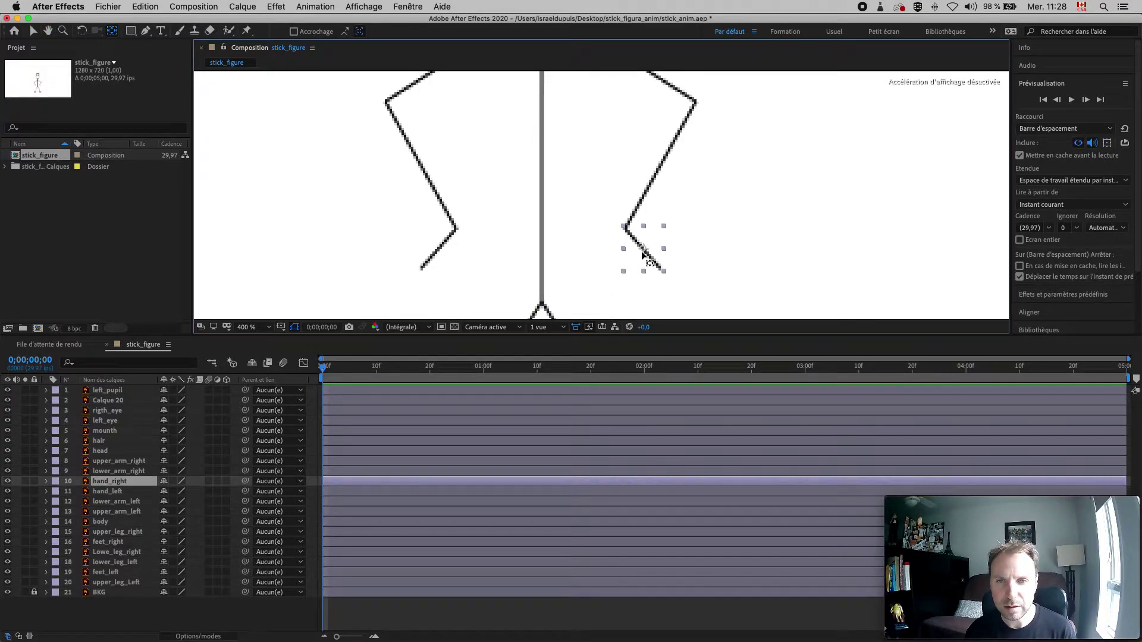
{"action": "left_click_drag", "start_coordinate": [637, 241], "coordinate": [624, 226]}
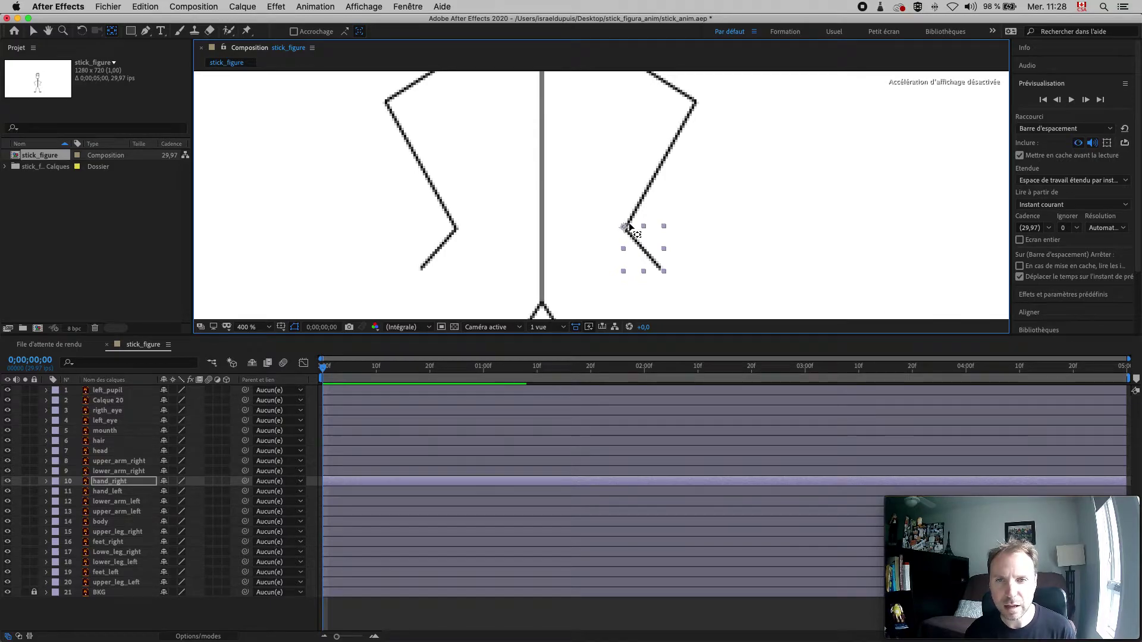
{"action": "left_click", "coordinate": [634, 222]}
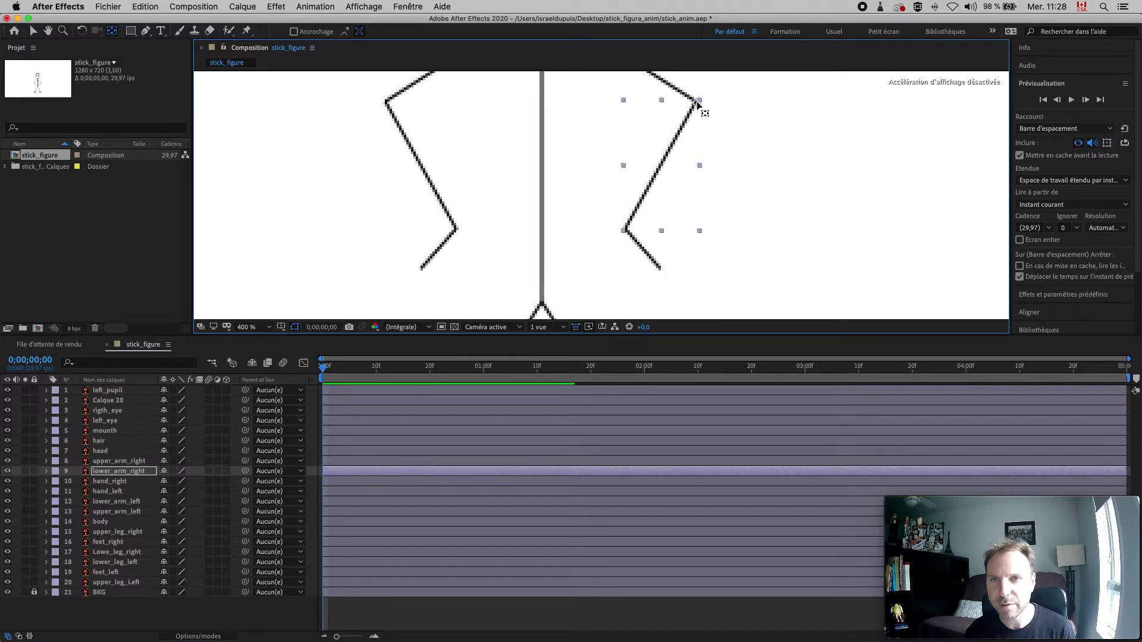
Move the upper_arm_right layer's anchor point to the shoulder joint where the arm meets the body.
{"action": "key", "text": "space"}
{"action": "left_click_drag", "start_coordinate": [697, 101], "coordinate": [684, 241]}
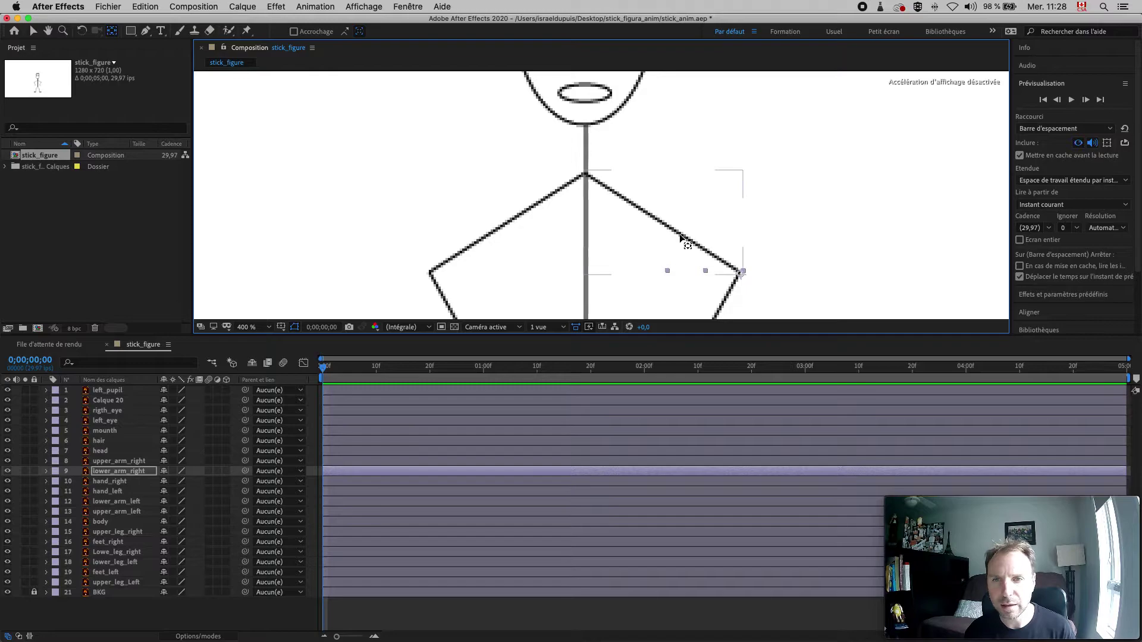
{"action": "left_click", "coordinate": [730, 268]}
{"action": "left_click_drag", "start_coordinate": [661, 223], "coordinate": [589, 176]}
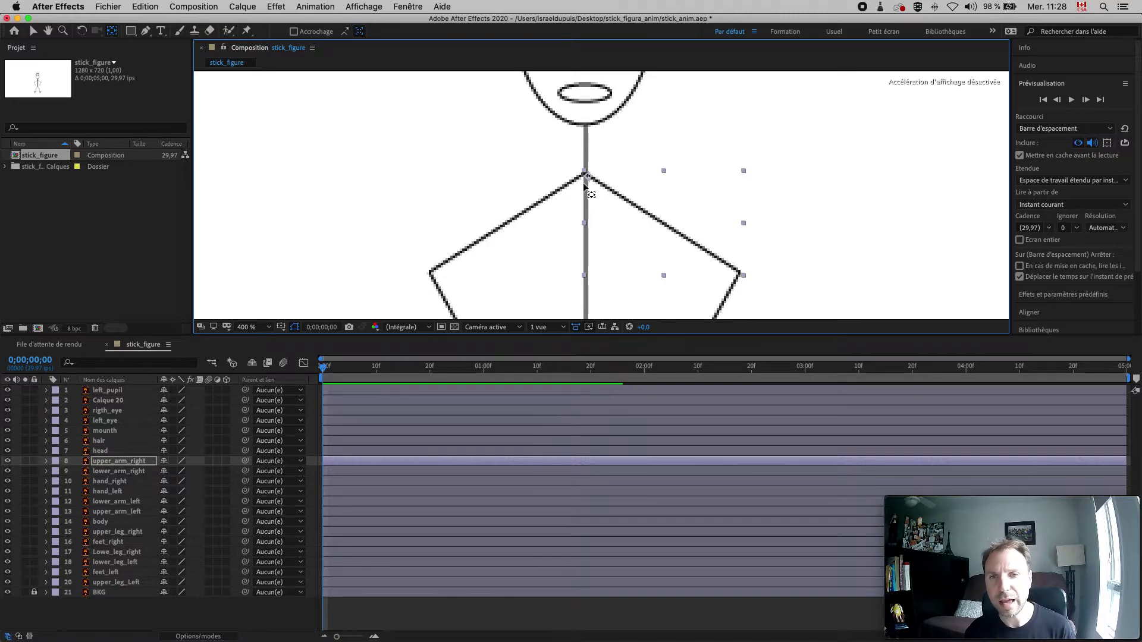
{"action": "left_click_drag", "start_coordinate": [590, 178], "coordinate": [588, 176]}
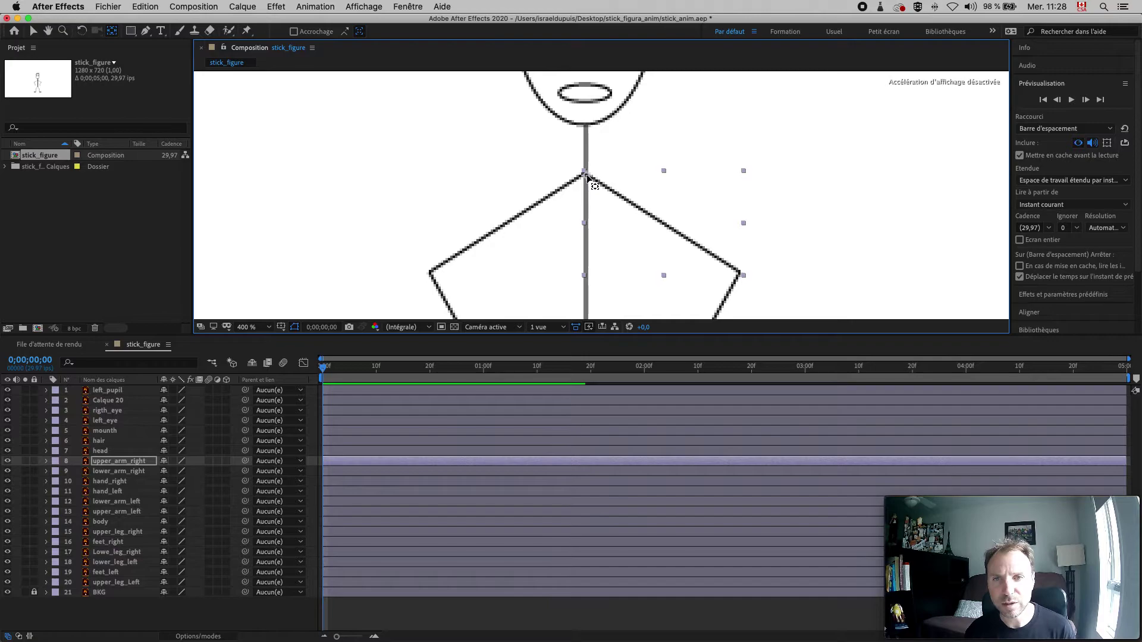
Move the anchor points of the upper_arm_left, lower_arm_left and hand_left layers to the shoulder, elbow and wrist respectively.
{"action": "left_click", "coordinate": [534, 207]}
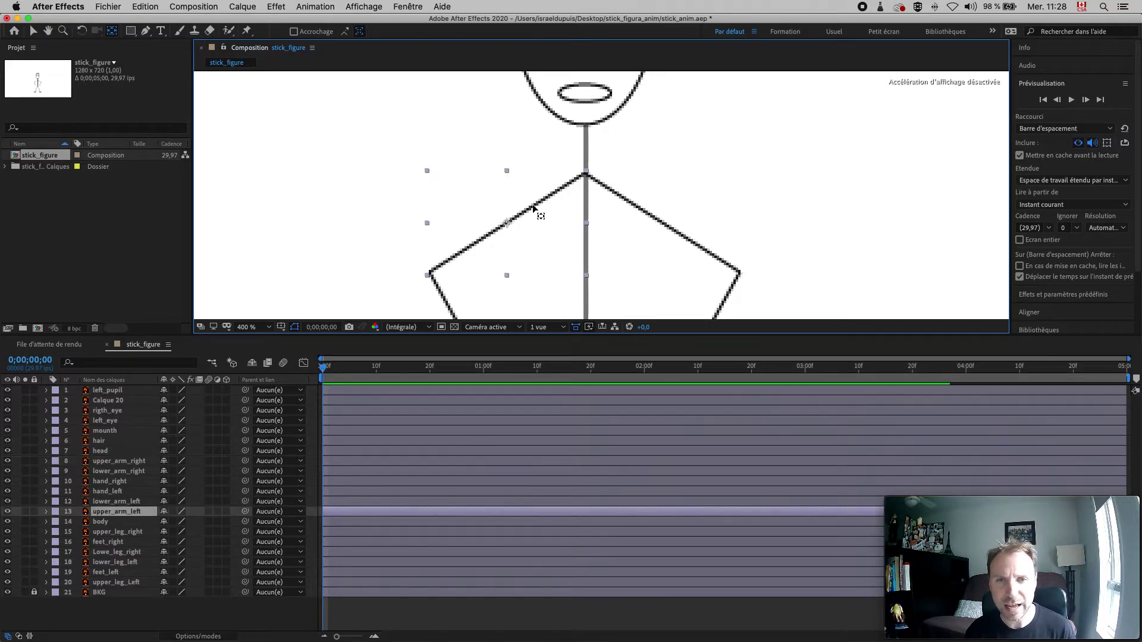
{"action": "left_click_drag", "start_coordinate": [535, 214], "coordinate": [586, 175]}
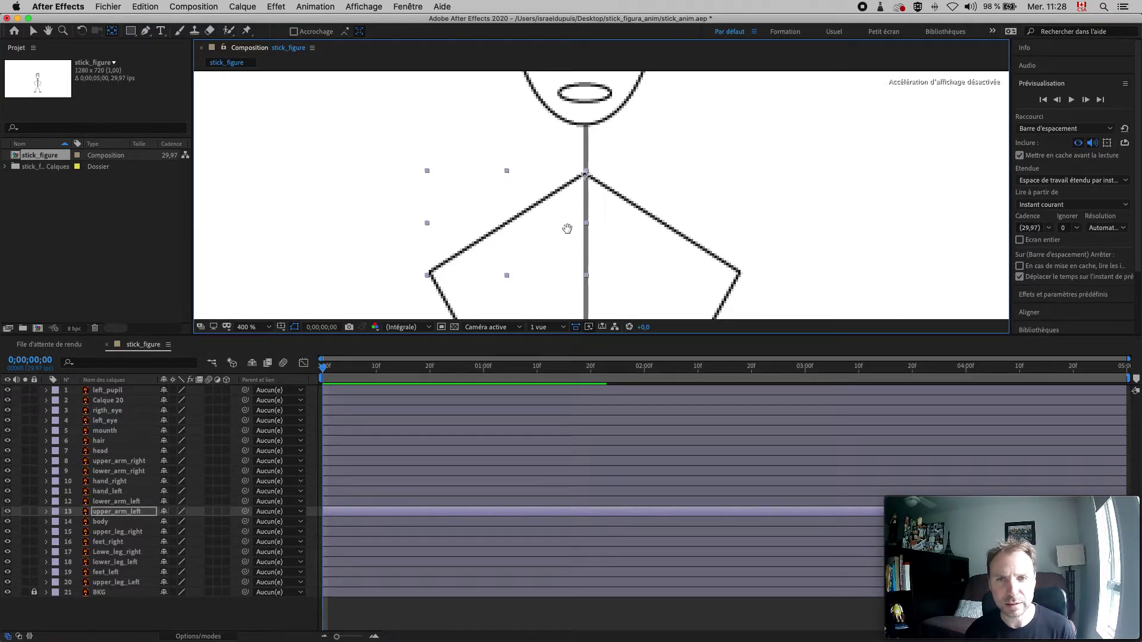
{"action": "scroll", "coordinate": [566, 226], "scroll_direction": "down", "scroll_amount": 5}
{"action": "left_click", "coordinate": [465, 233]}
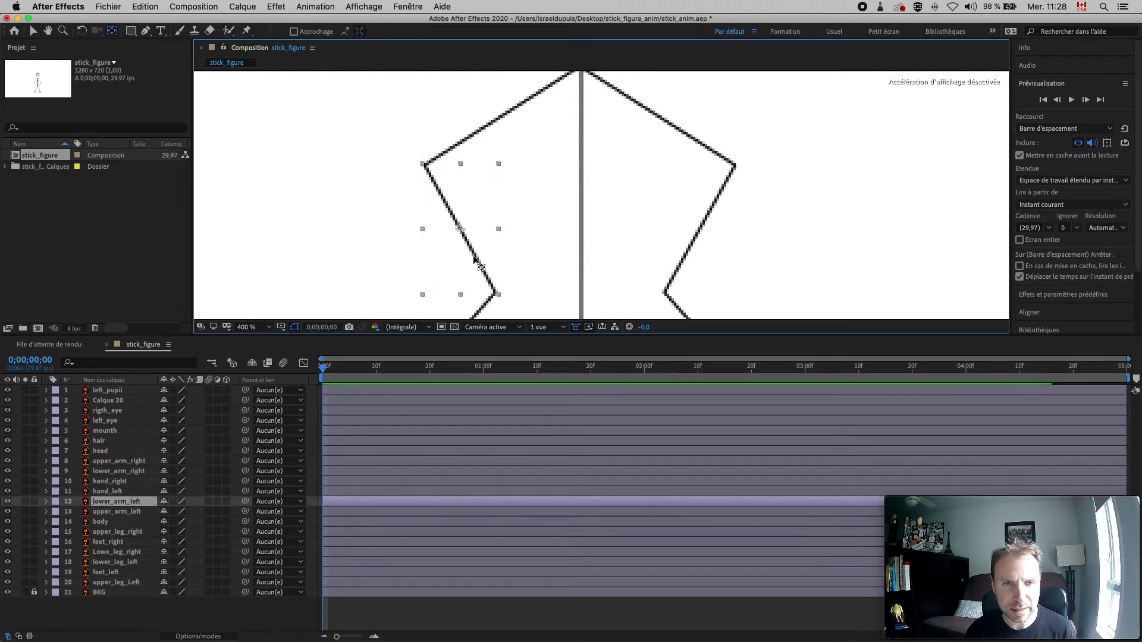
{"action": "left_click_drag", "start_coordinate": [474, 255], "coordinate": [426, 170]}
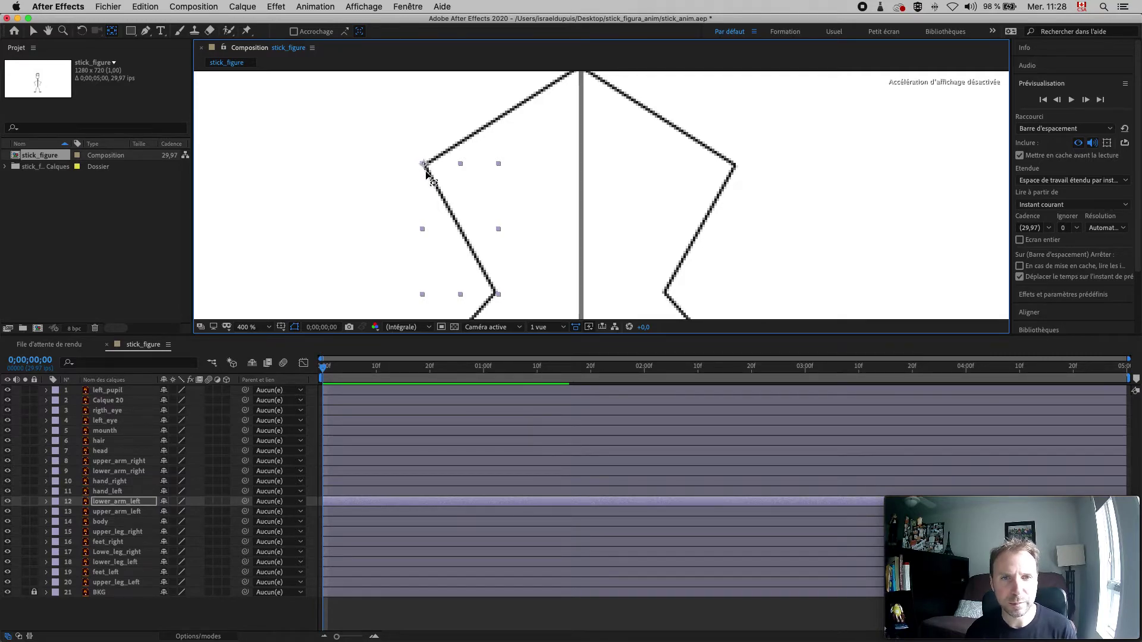
{"action": "left_click_drag", "start_coordinate": [450, 226], "coordinate": [452, 154]}
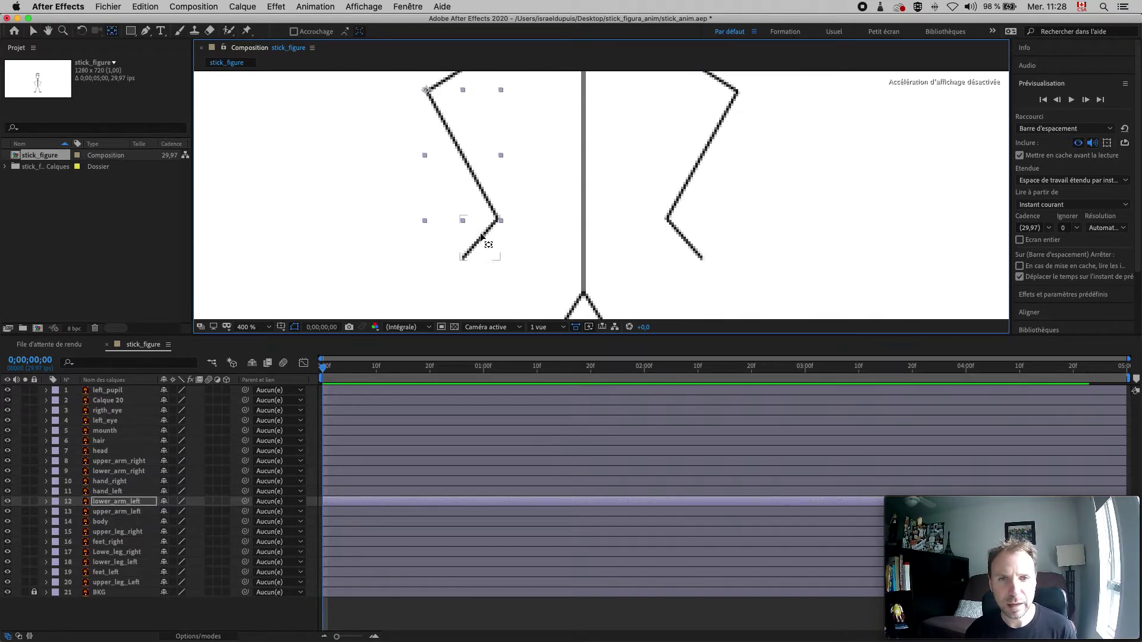
{"action": "left_click", "coordinate": [484, 247]}
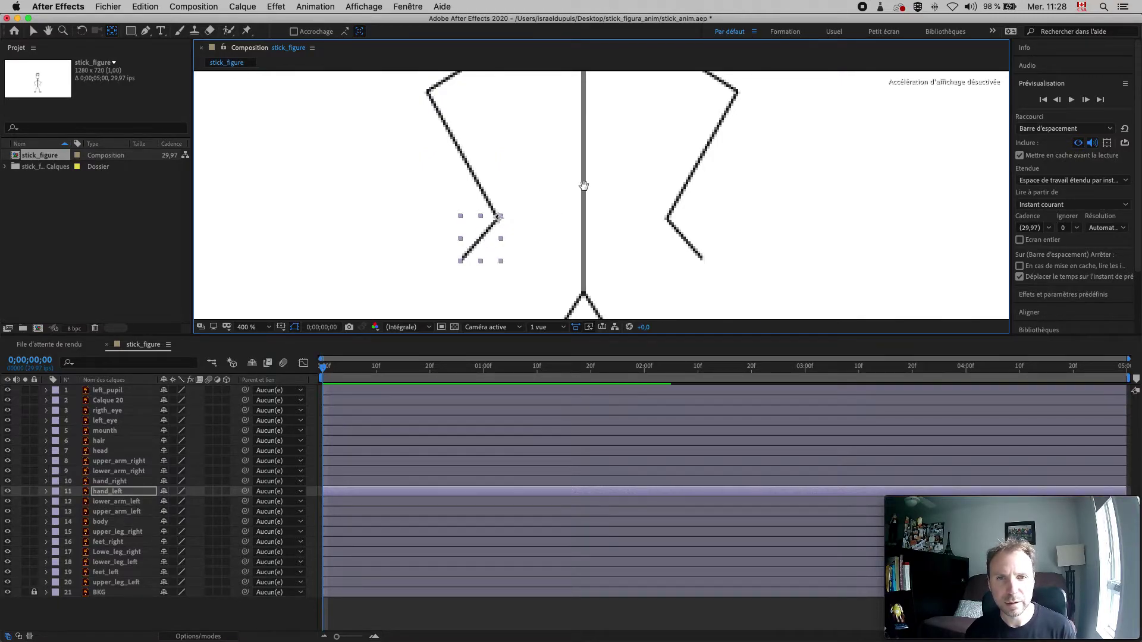
Move the head layer's anchor point down to the chin, where the head meets the neck.
{"action": "key", "text": "h"}
{"action": "left_click_drag", "start_coordinate": [583, 186], "coordinate": [576, 273]}
{"action": "key", "text": "y"}
{"action": "left_click", "coordinate": [583, 216]}
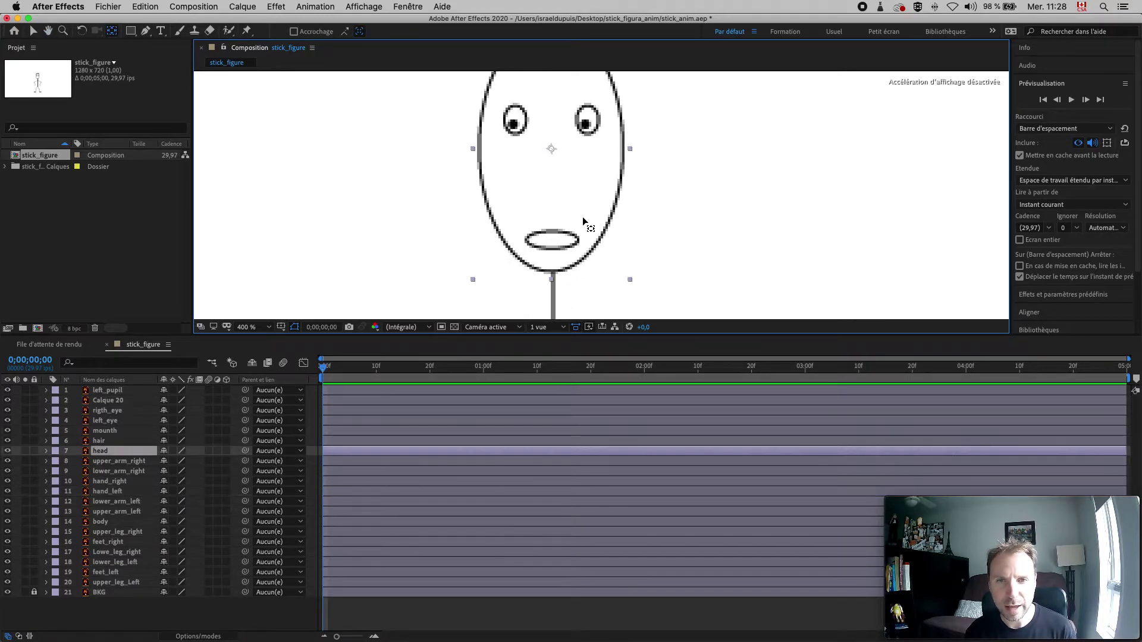
{"action": "left_click_drag", "start_coordinate": [553, 153], "coordinate": [550, 273]}
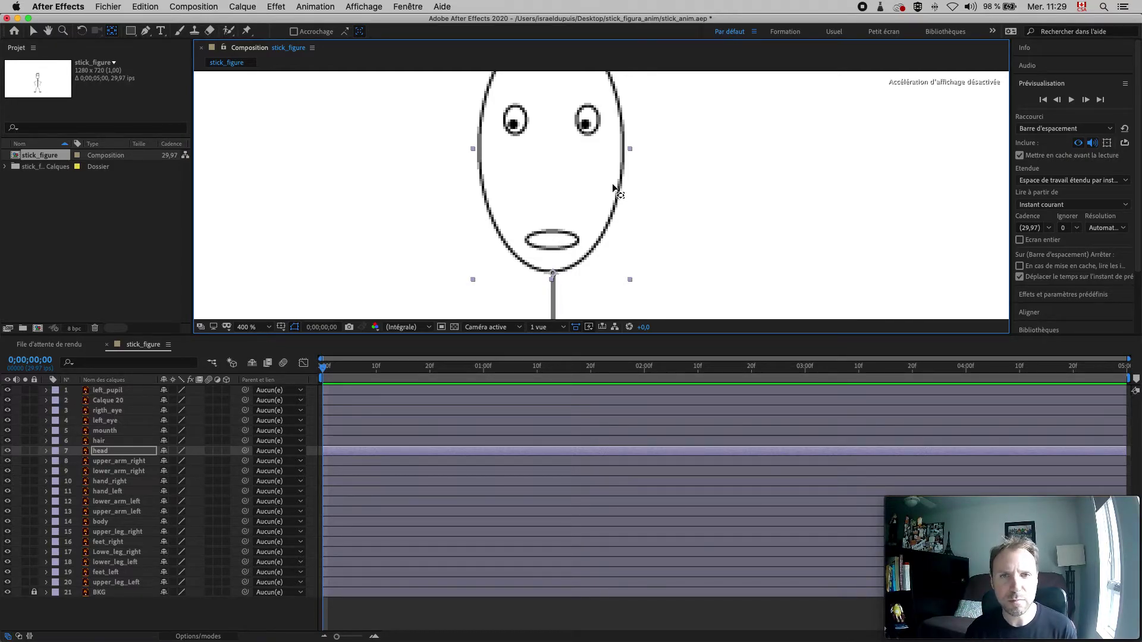
Deselect the head layer and examine the hair and eyes up close as well as the whole figure.
{"action": "key", "text": "h"}
{"action": "left_click_drag", "start_coordinate": [591, 197], "coordinate": [579, 280]}
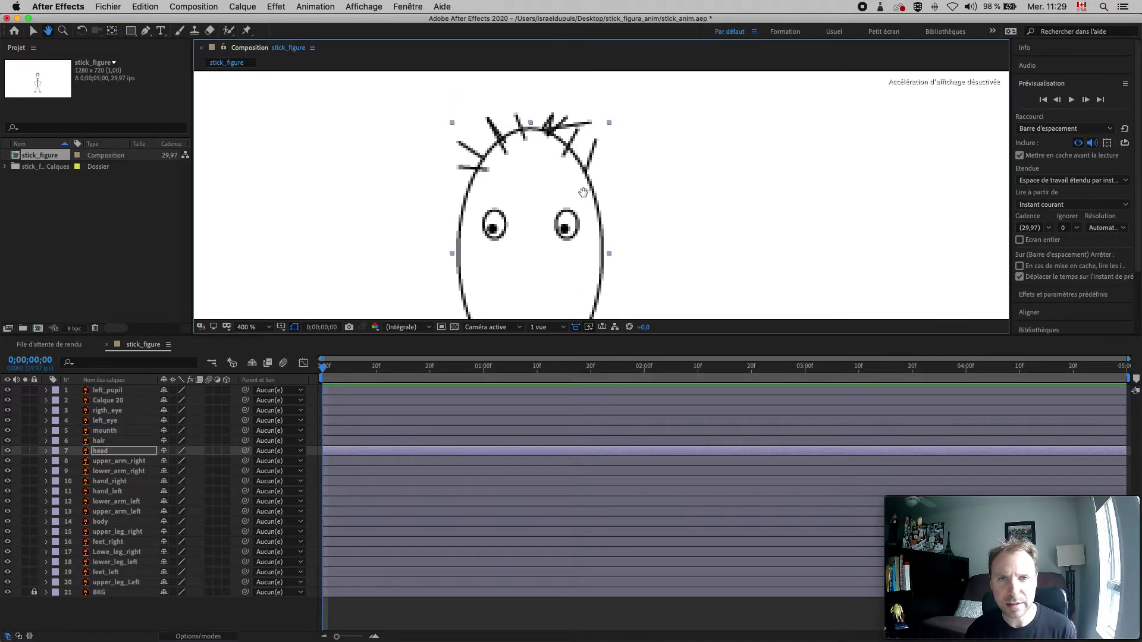
{"action": "key", "text": "y"}
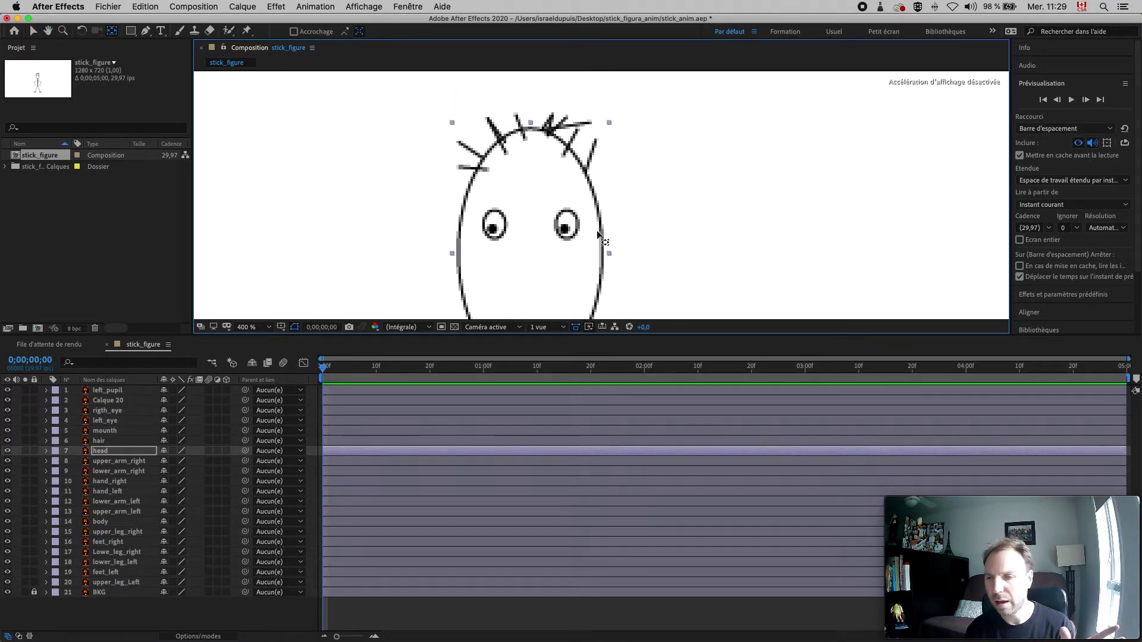
{"action": "left_click", "coordinate": [33, 31]}
{"action": "left_click", "coordinate": [693, 252]}
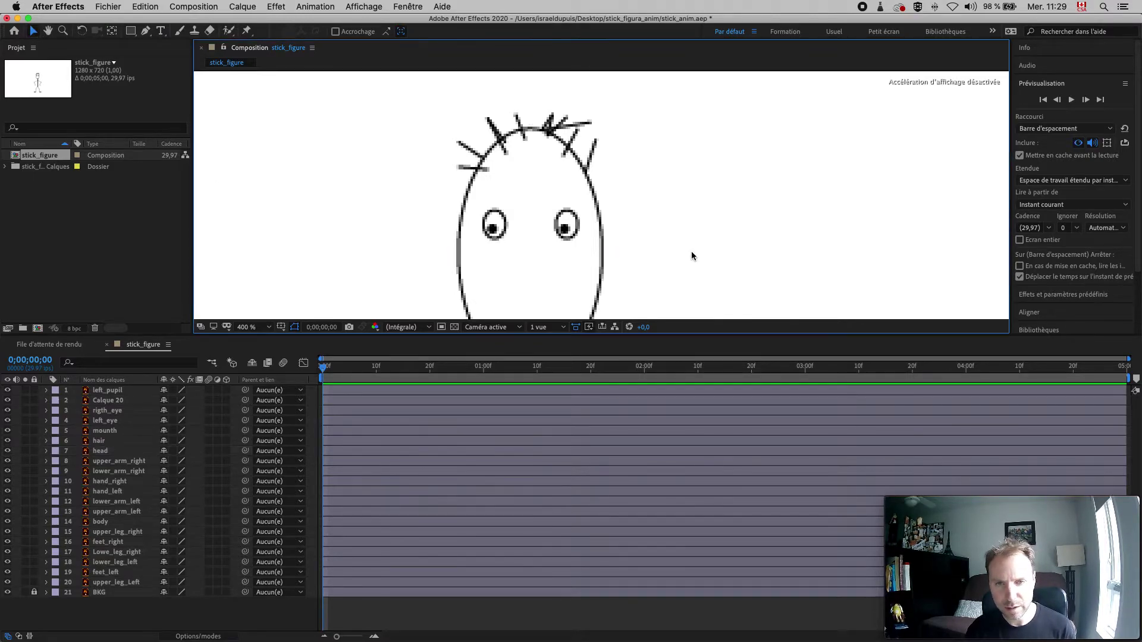
{"action": "scroll", "coordinate": [648, 250], "scroll_direction": "up", "scroll_amount": 2}
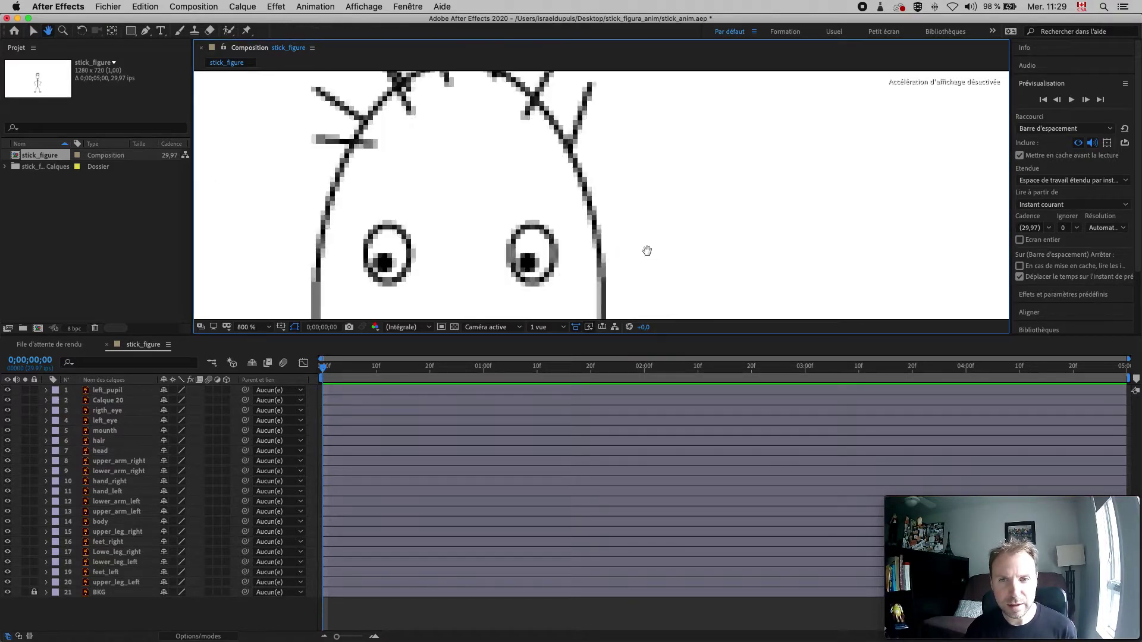
{"action": "scroll", "coordinate": [647, 250], "scroll_direction": "down", "scroll_amount": 2}
{"action": "scroll", "coordinate": [647, 251], "scroll_direction": "down", "scroll_amount": 2}
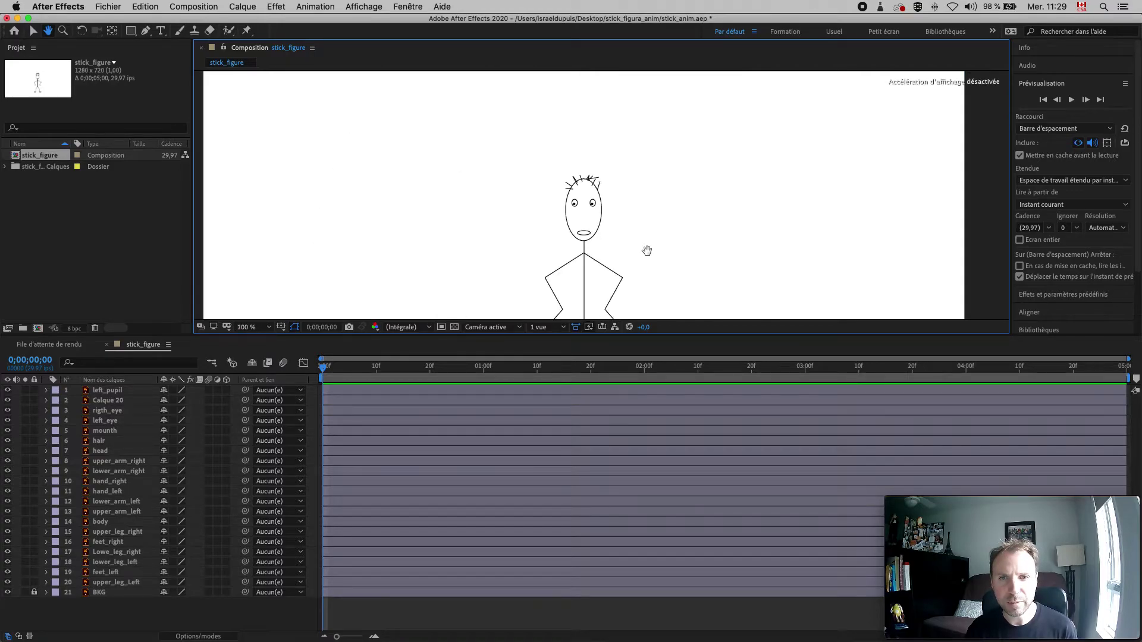
{"action": "scroll", "coordinate": [646, 255], "scroll_direction": "down", "scroll_amount": 2}
{"action": "scroll", "coordinate": [645, 258], "scroll_direction": "up", "scroll_amount": 1}
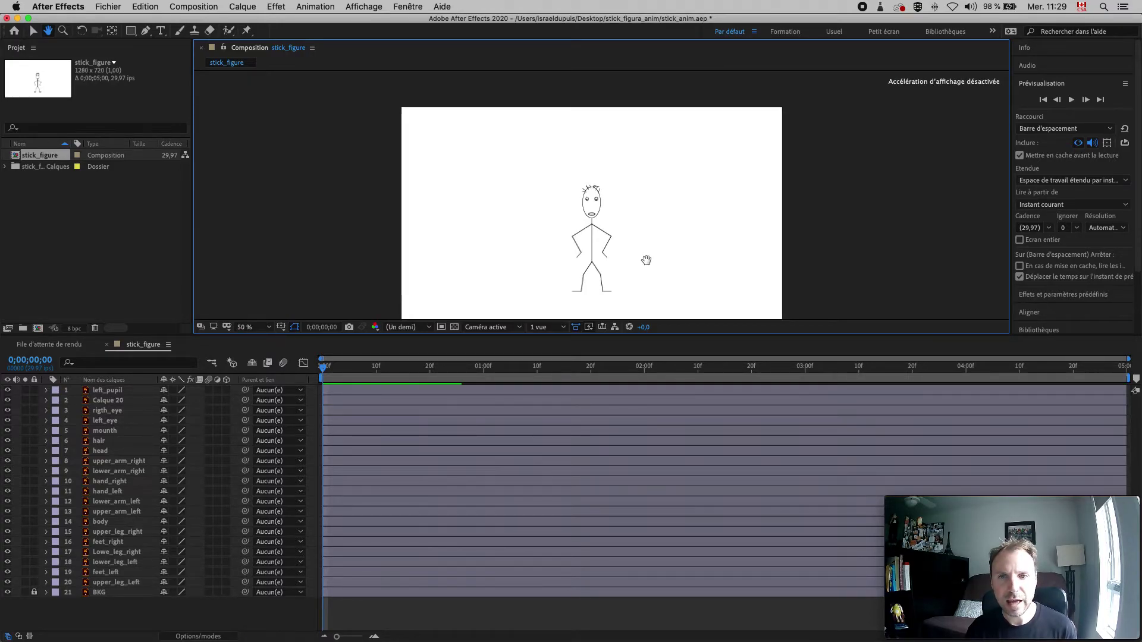
{"action": "left_click_drag", "start_coordinate": [634, 276], "coordinate": [576, 238]}
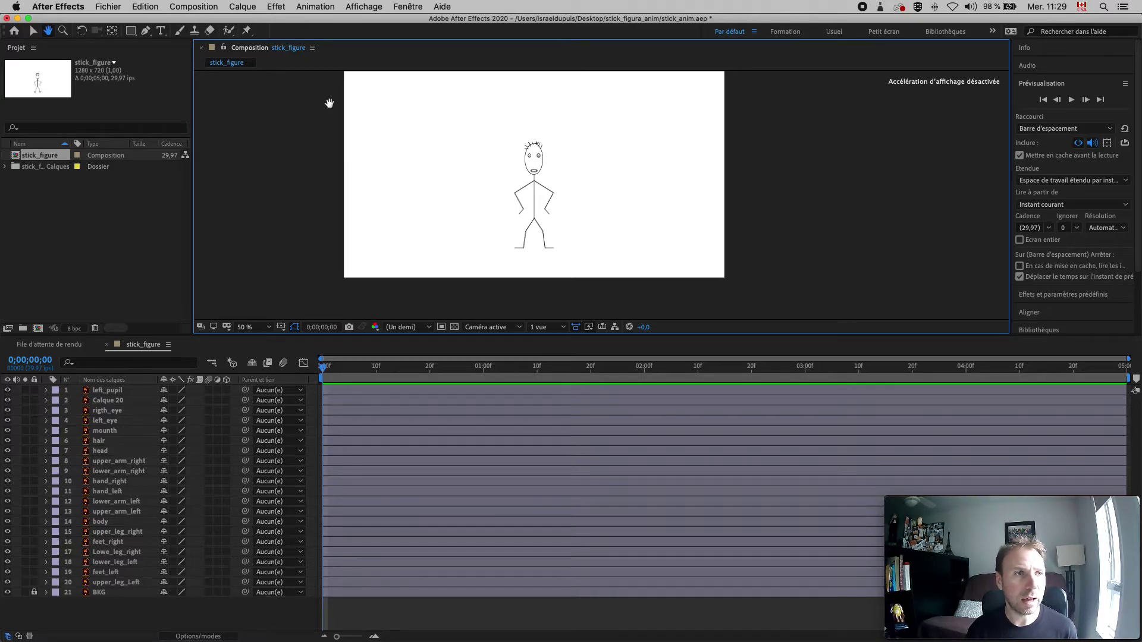
Try rotating the upper_arm_right layer around its shoulder anchor point, and undo the rotation.
{"action": "left_click", "coordinate": [82, 30]}
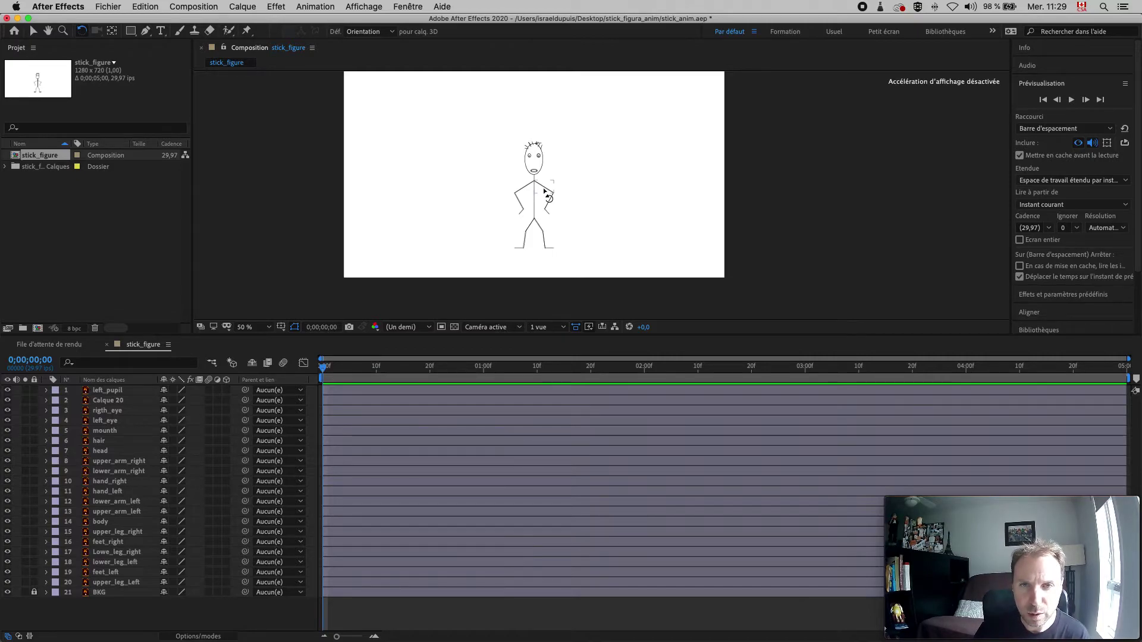
{"action": "left_click", "coordinate": [545, 190]}
{"action": "left_click_drag", "start_coordinate": [556, 197], "coordinate": [587, 197]}
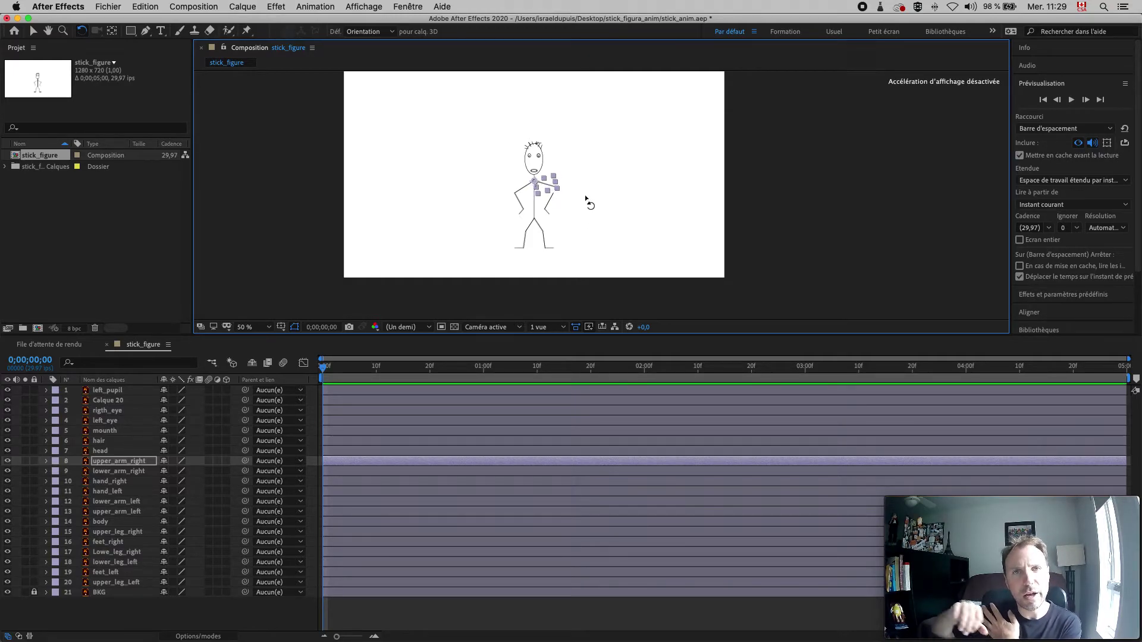
{"action": "left_click", "coordinate": [586, 200]}
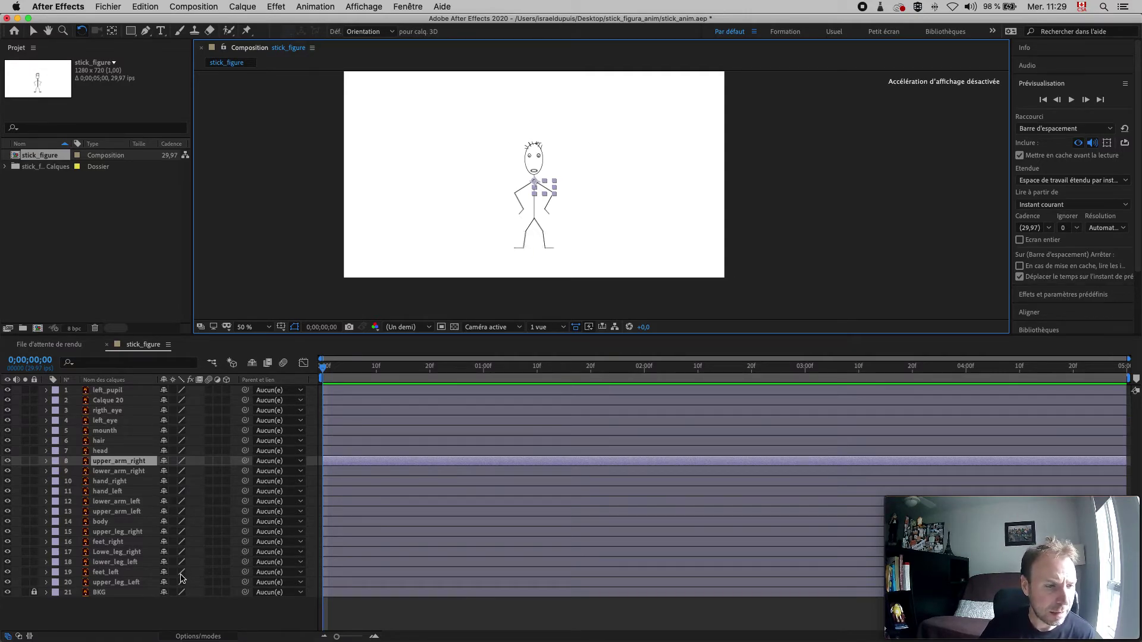
Parent the left leg layers in a chain: feet_left to lower_leg_left, lower_leg_left to upper_leg_Left, and upper_leg_Left to body.
{"action": "left_click", "coordinate": [144, 574]}
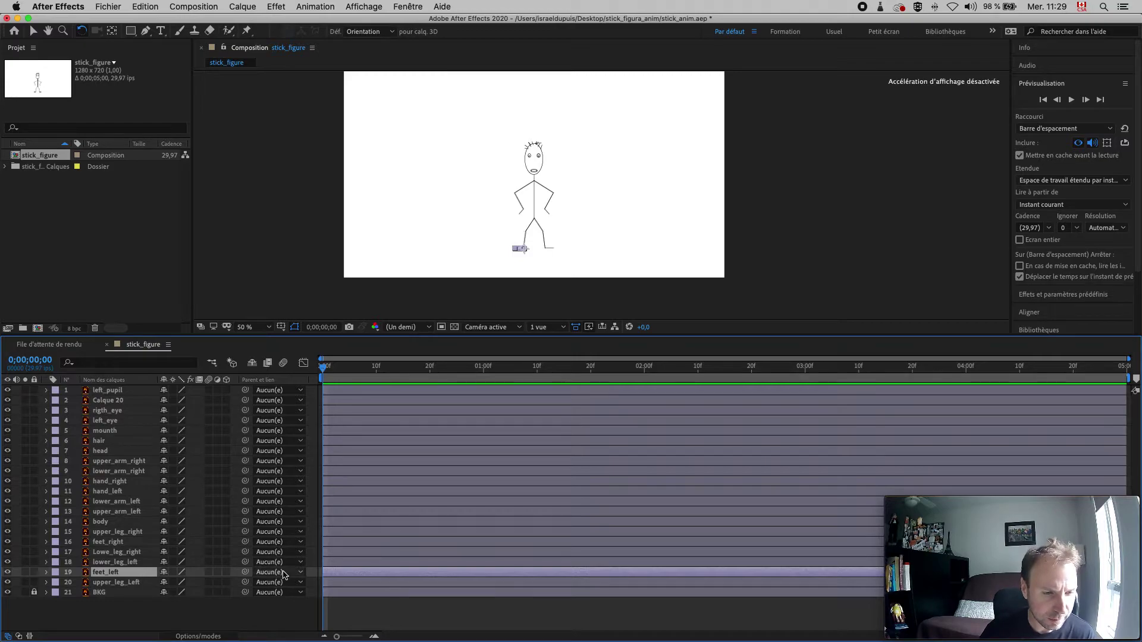
{"action": "left_click_drag", "start_coordinate": [245, 572], "coordinate": [145, 564]}
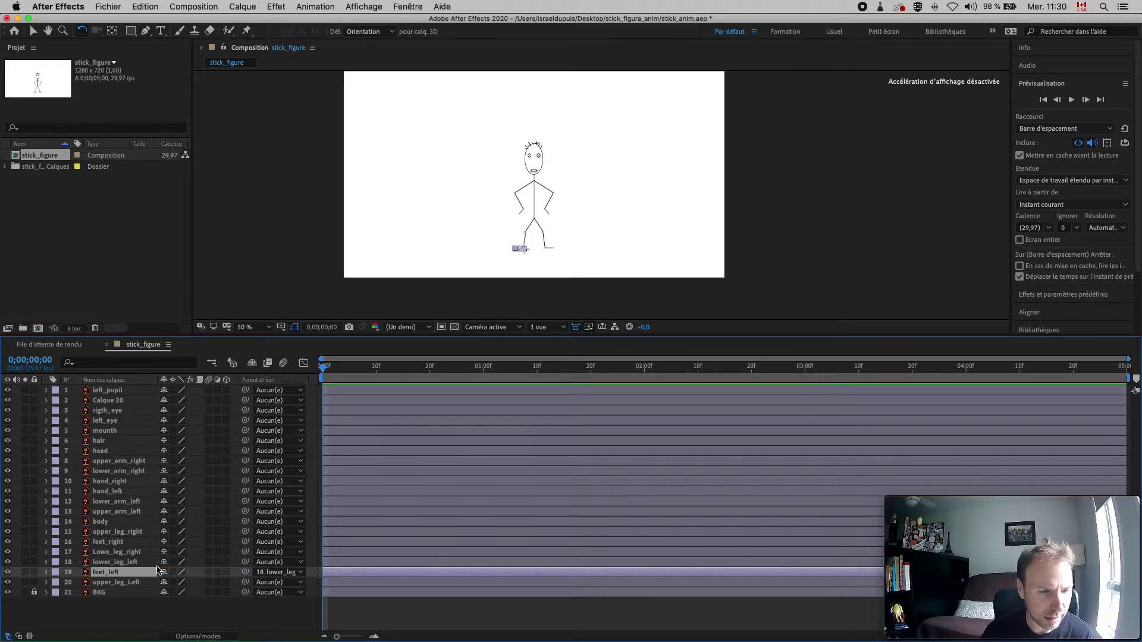
{"action": "left_click", "coordinate": [142, 564]}
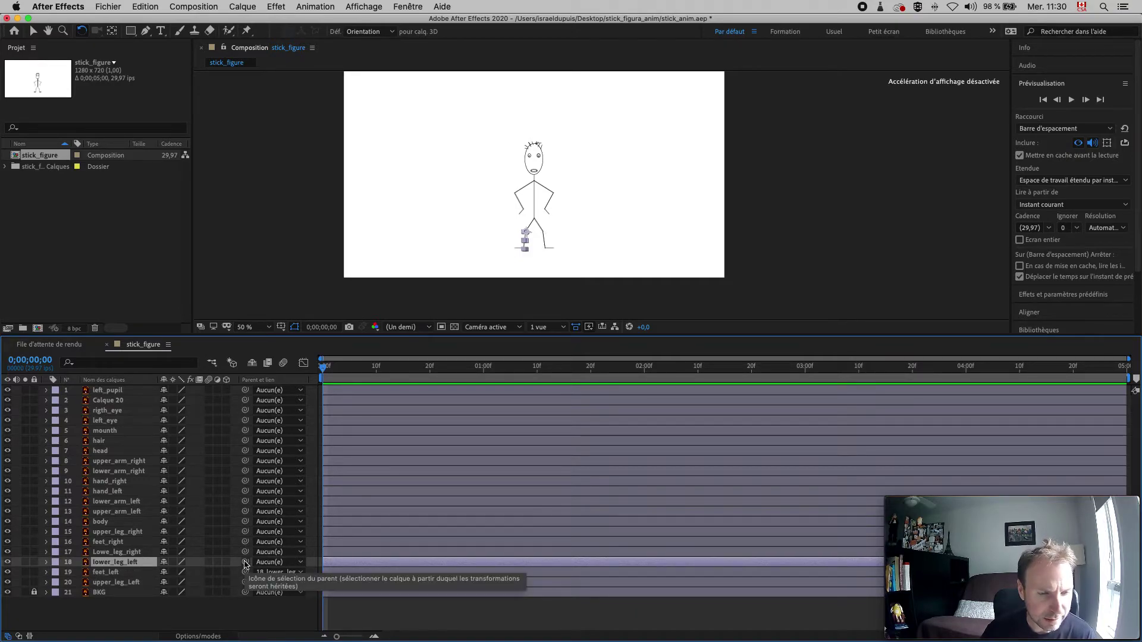
{"action": "left_click_drag", "start_coordinate": [245, 564], "coordinate": [108, 584]}
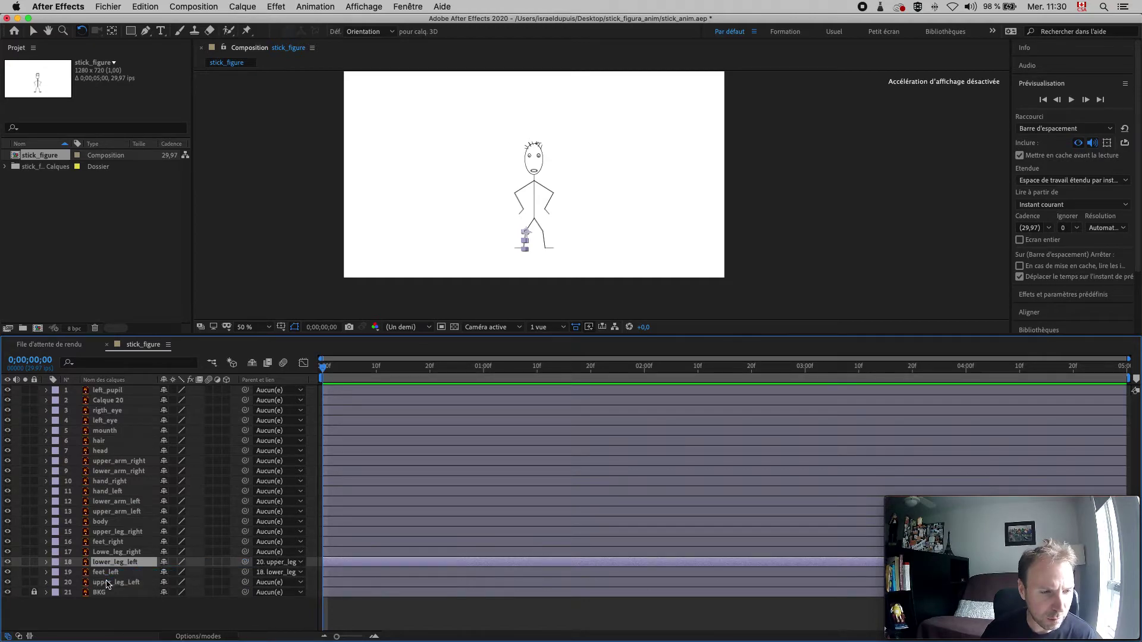
{"action": "left_click", "coordinate": [110, 585]}
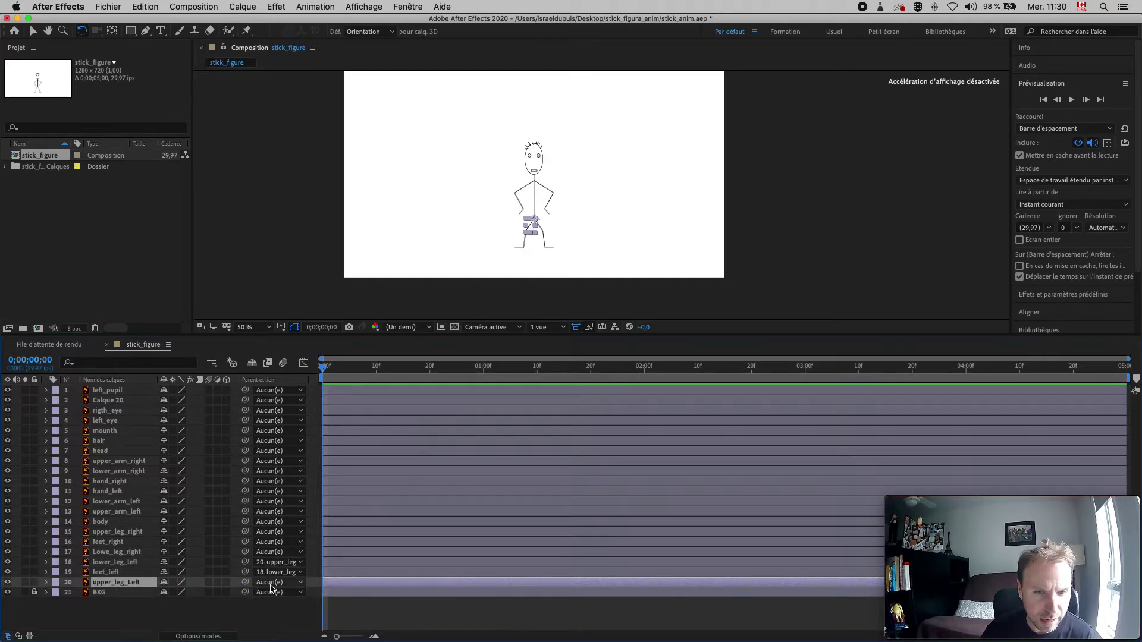
{"action": "left_click_drag", "start_coordinate": [245, 582], "coordinate": [125, 523]}
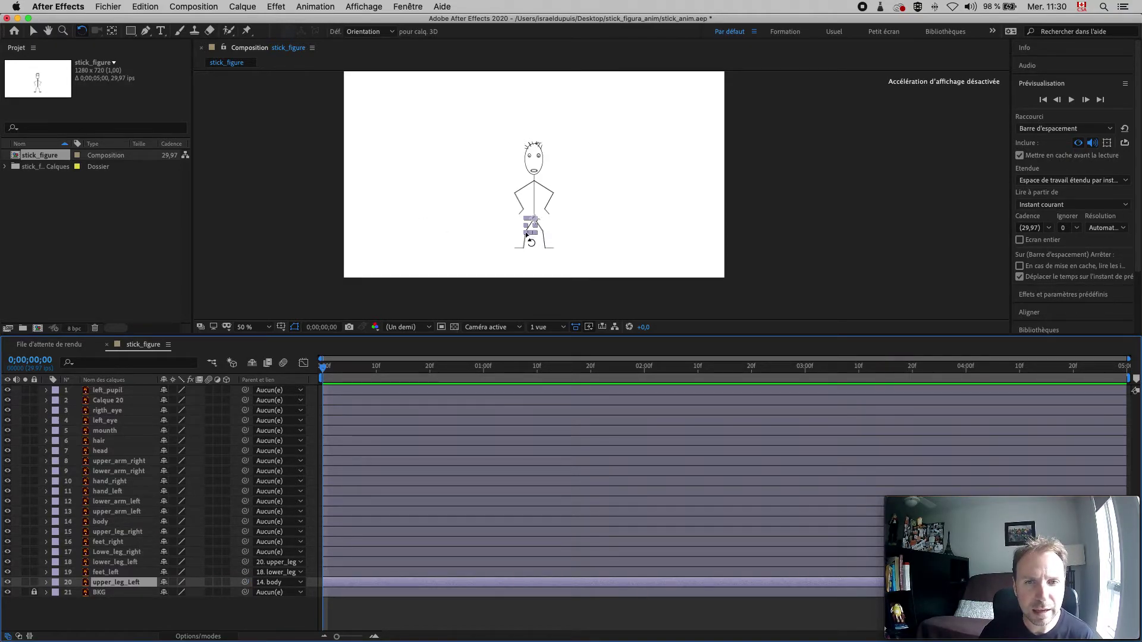
Try rotating the upper_leg_Left layer to test the left leg's parenting, undo it and return to the Selection tool.
{"action": "mouse_move", "coordinate": [526, 236]}
{"action": "left_mouse_down"}
{"action": "mouse_move", "coordinate": [521, 225]}
{"action": "mouse_move", "coordinate": [530, 249]}
{"action": "mouse_move", "coordinate": [586, 242]}
{"action": "mouse_move", "coordinate": [515, 240]}
{"action": "left_mouse_up"}
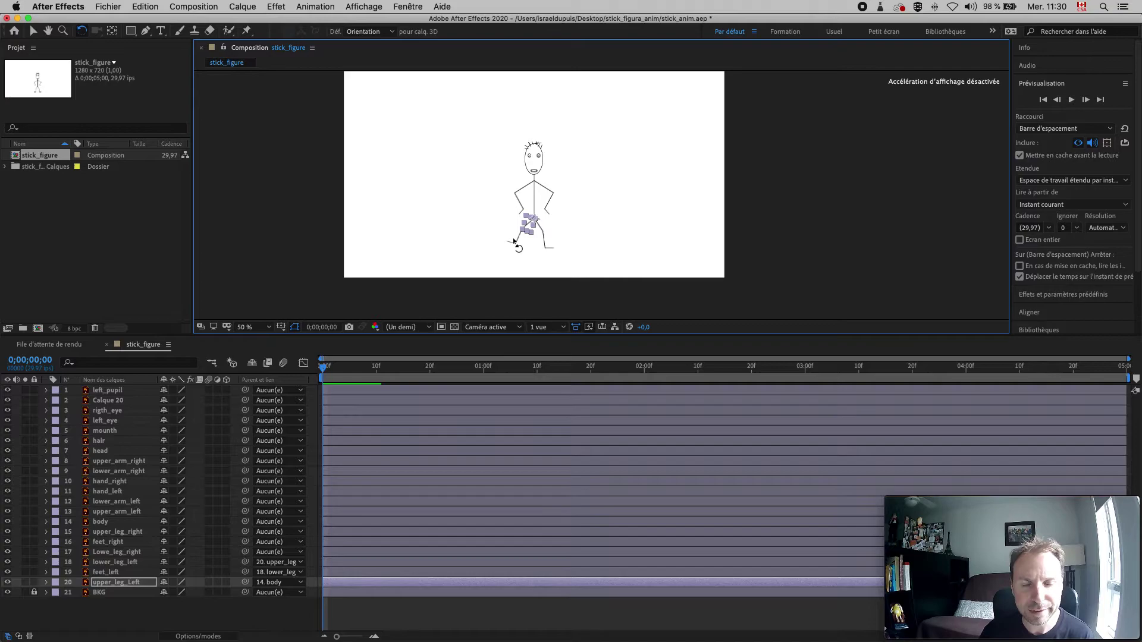
{"action": "key", "text": "super+z"}
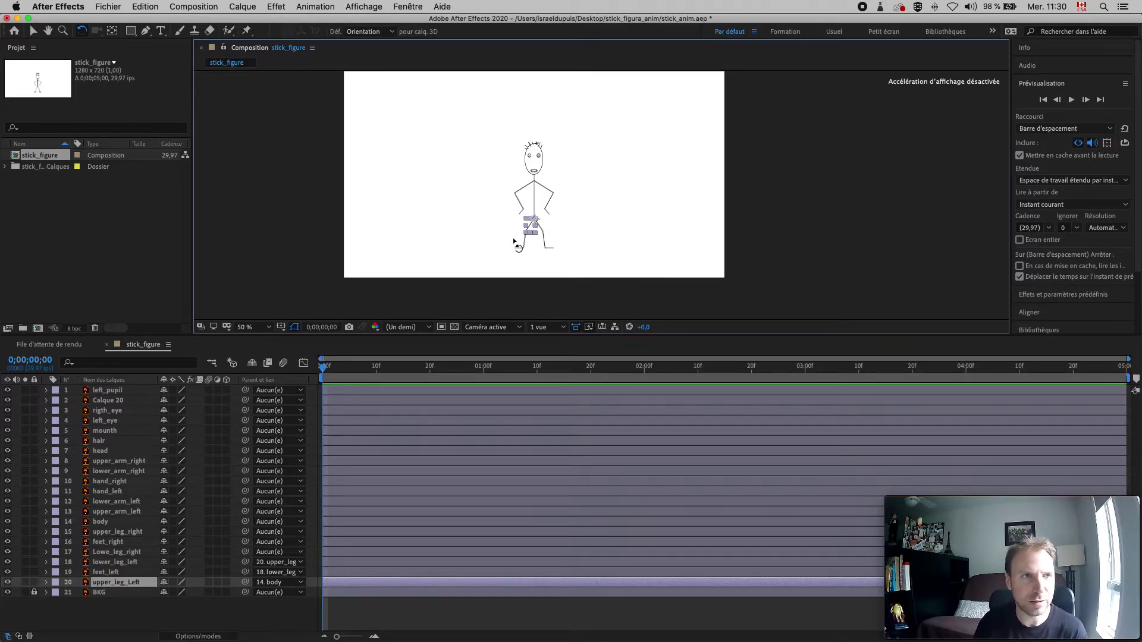
{"action": "left_click", "coordinate": [34, 30]}
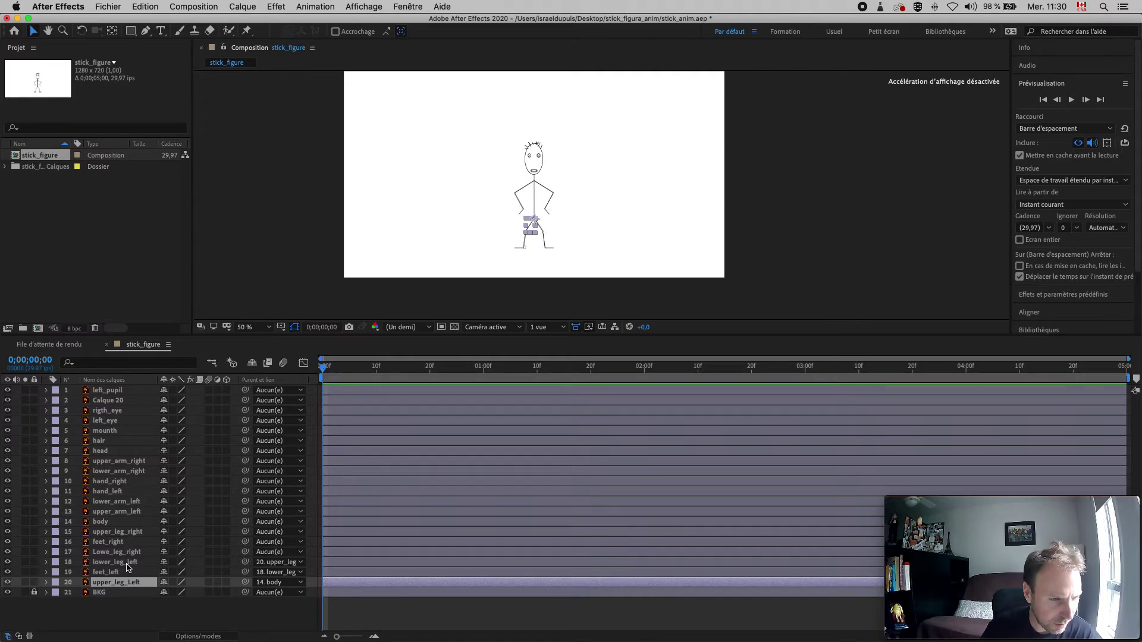
Parent the right leg layers in a chain: feet_right to Lowe_leg_right, Lowe_leg_right to upper_leg_right, and upper_leg_right to body.
{"action": "left_click", "coordinate": [130, 543]}
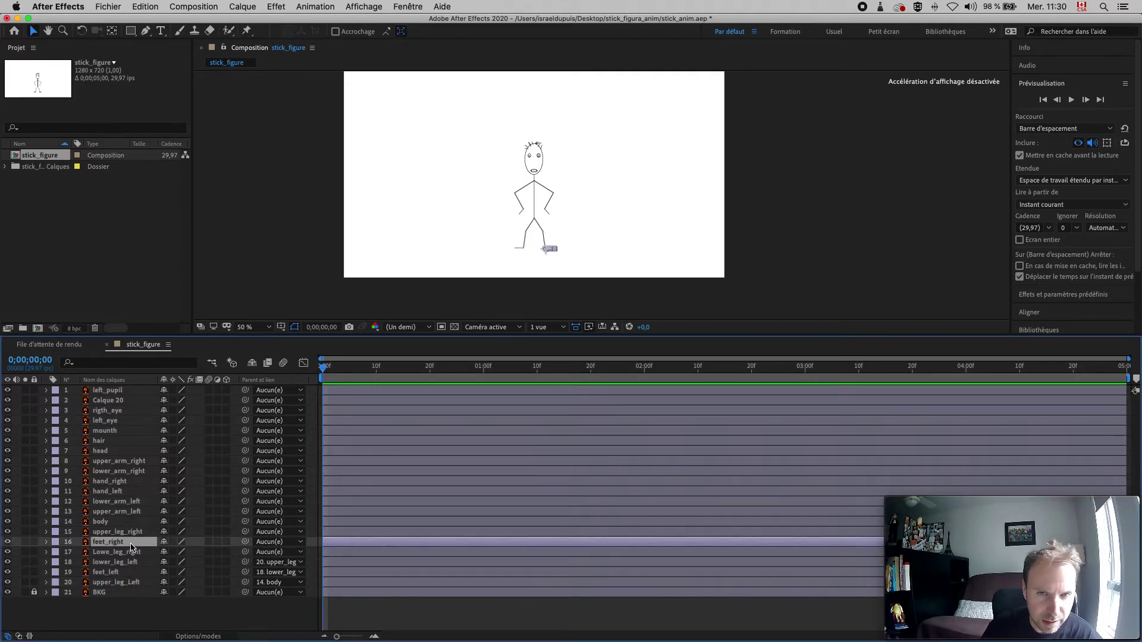
{"action": "left_click_drag", "start_coordinate": [244, 543], "coordinate": [150, 555]}
{"action": "left_click", "coordinate": [137, 553]}
{"action": "left_click_drag", "start_coordinate": [248, 556], "coordinate": [145, 534]}
{"action": "left_click", "coordinate": [145, 536]}
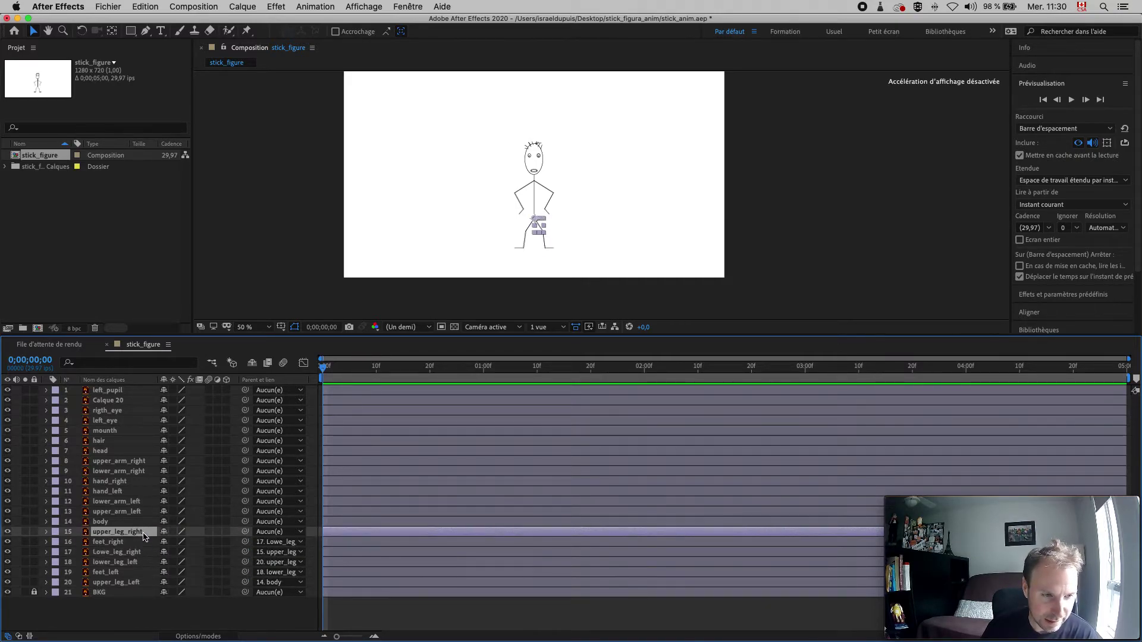
{"action": "left_click_drag", "start_coordinate": [245, 532], "coordinate": [143, 524]}
{"action": "left_click", "coordinate": [142, 524]}
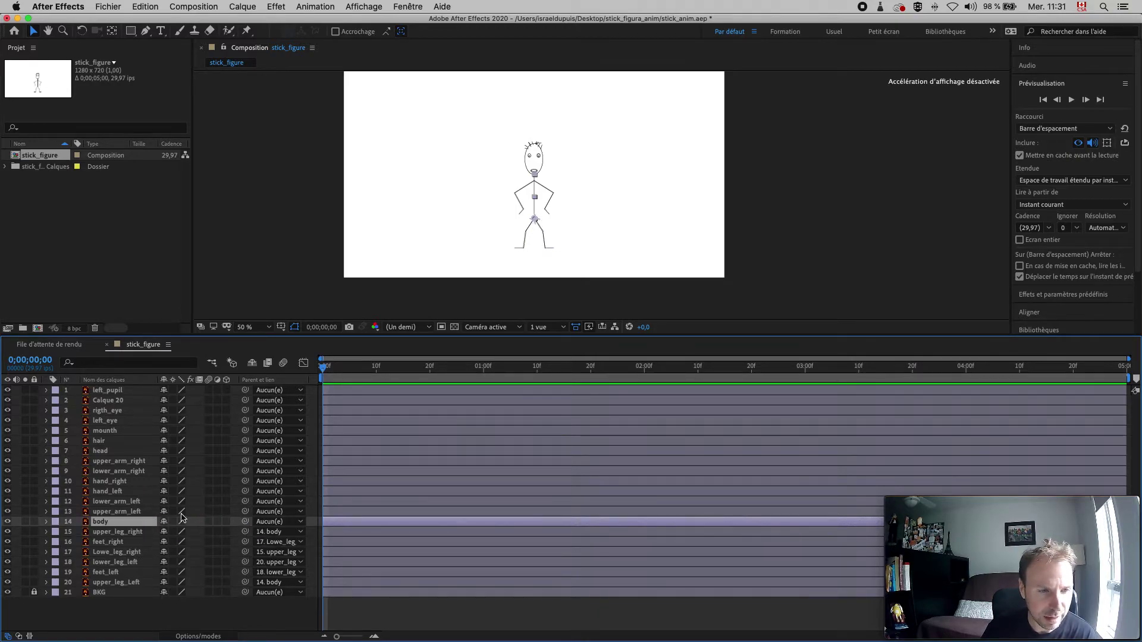
Try transforming the upper_leg_right layer to test the right leg's parenting, and undo the change.
{"action": "left_click", "coordinate": [126, 532]}
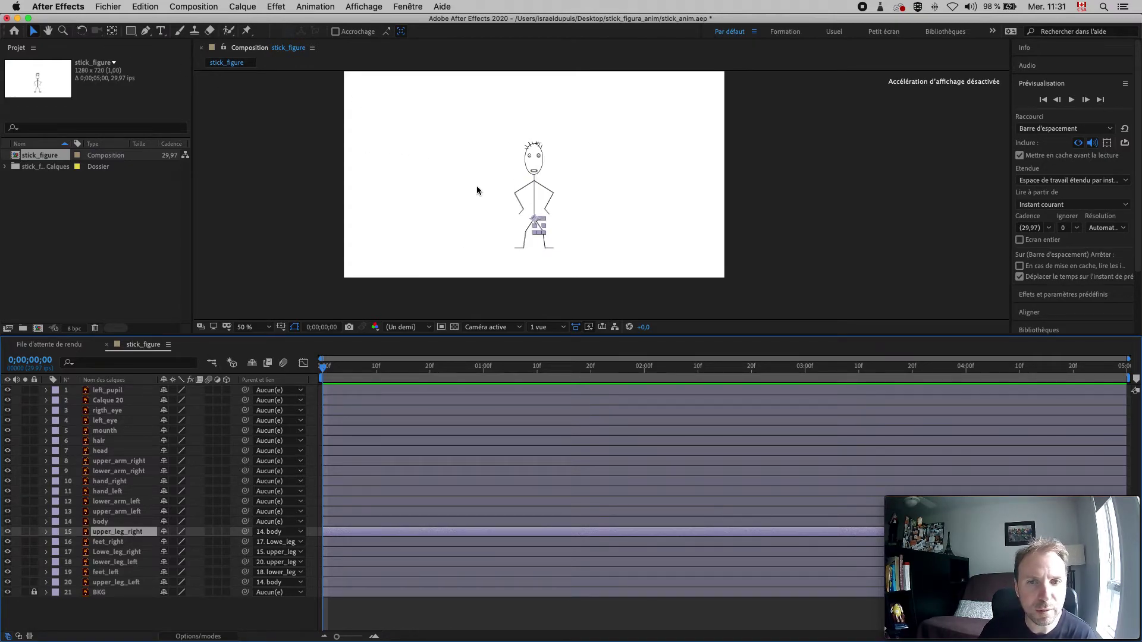
{"action": "left_click", "coordinate": [553, 231]}
{"action": "left_click_drag", "start_coordinate": [554, 231], "coordinate": [562, 224]}
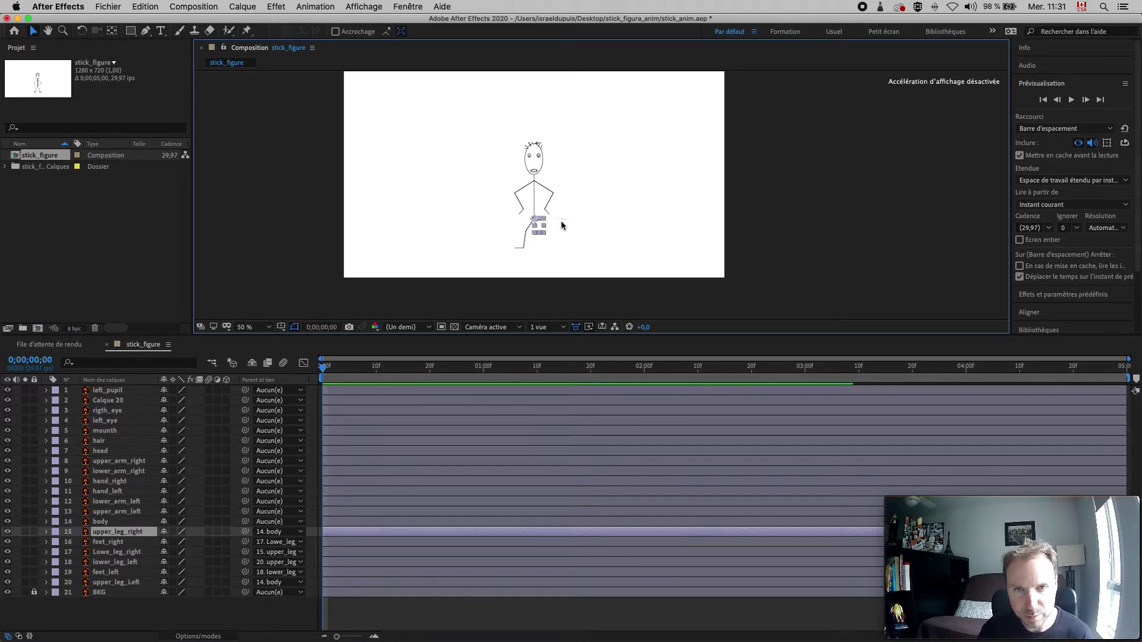
{"action": "key", "text": "super+z"}
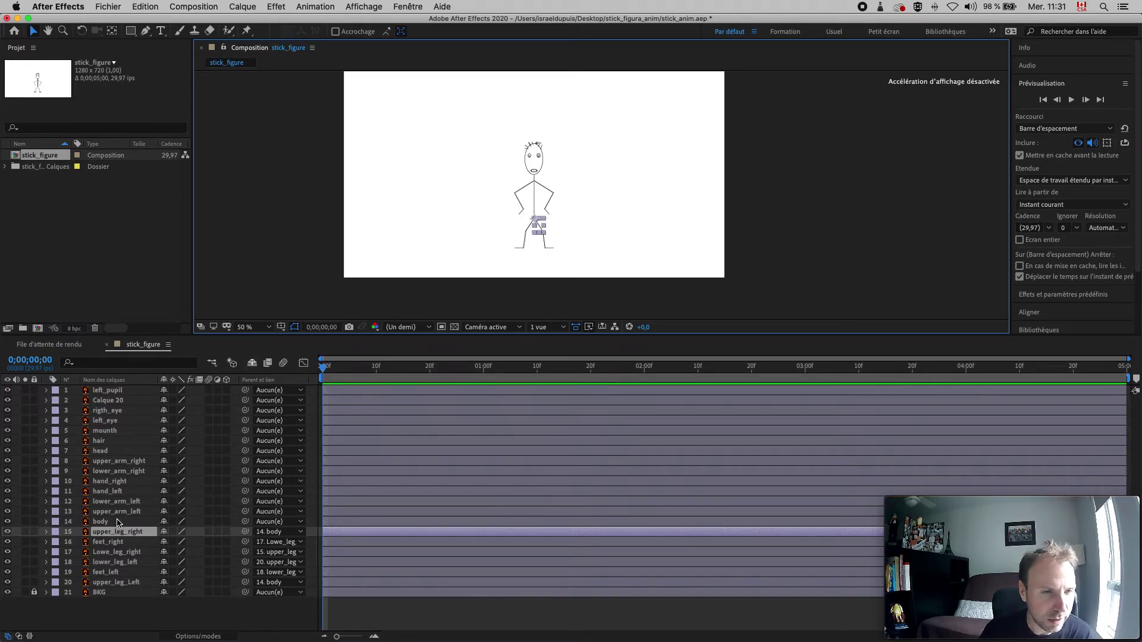
Parent the right arm layers in a chain: hand_right to lower_arm_right, lower_arm_right to upper_arm_right, and upper_arm_right to body.
{"action": "left_click", "coordinate": [118, 523]}
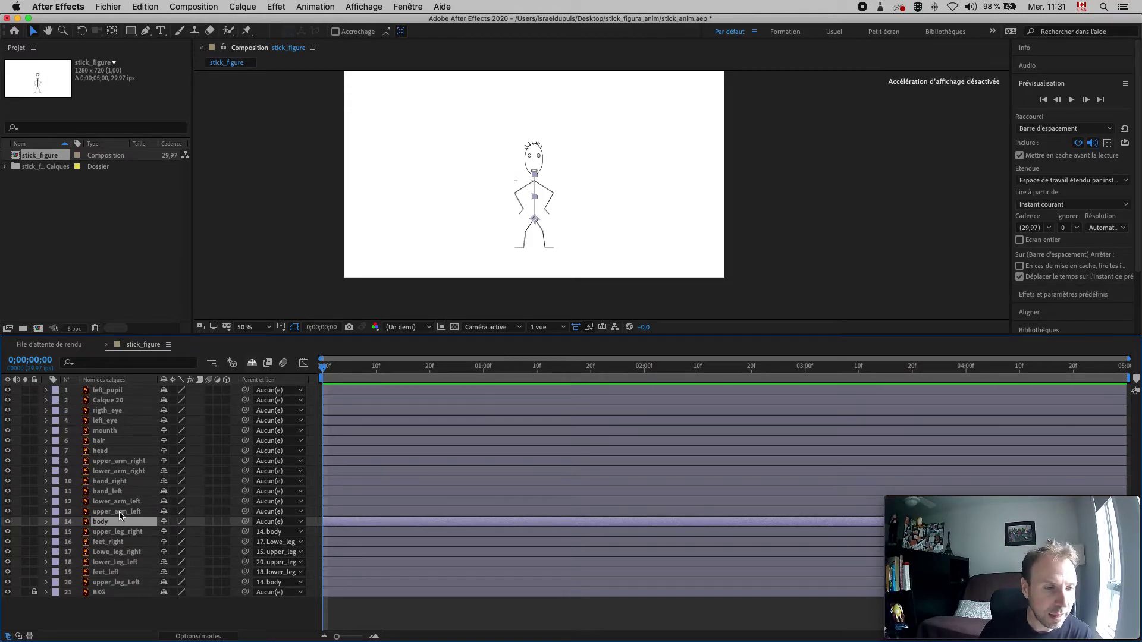
{"action": "left_click", "coordinate": [129, 483]}
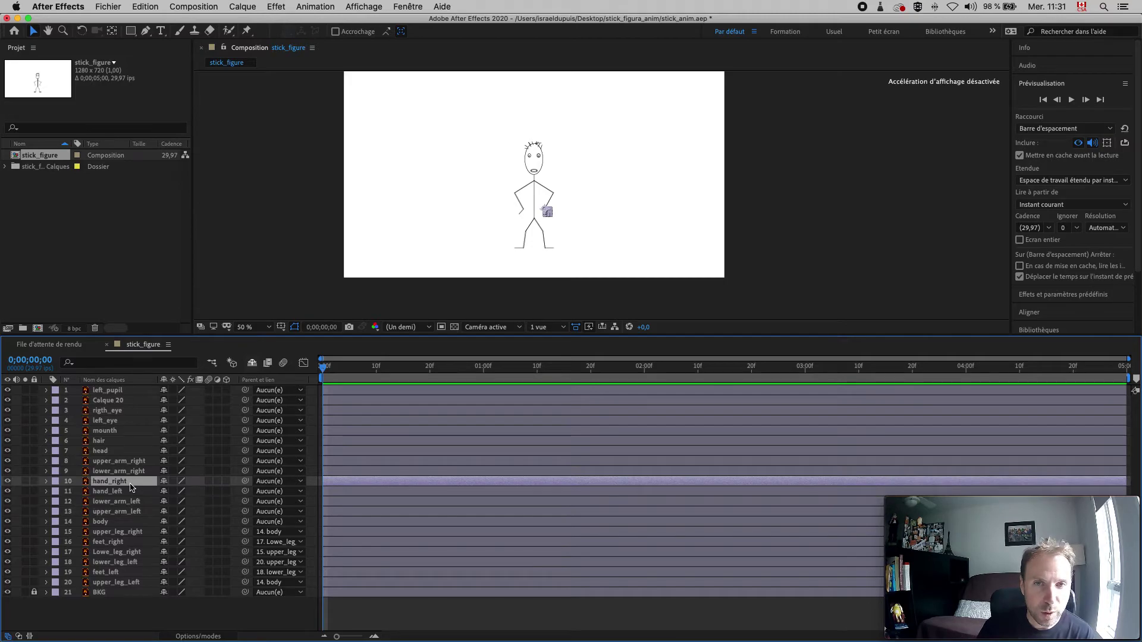
{"action": "left_click_drag", "start_coordinate": [244, 481], "coordinate": [143, 473]}
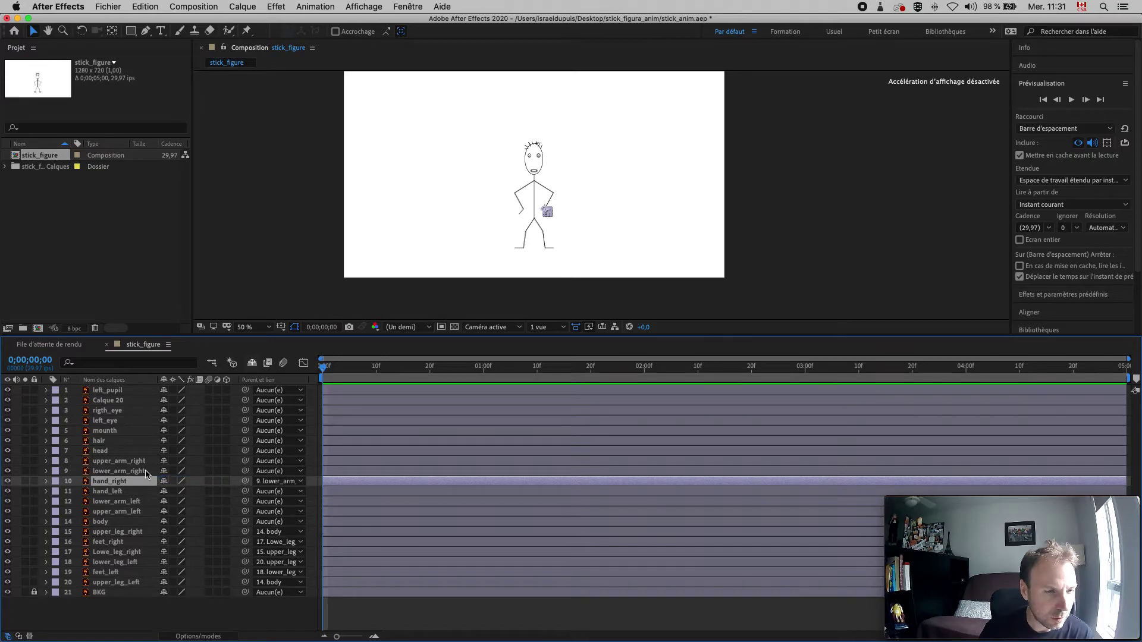
{"action": "left_click", "coordinate": [145, 473]}
{"action": "left_click_drag", "start_coordinate": [244, 471], "coordinate": [157, 465]}
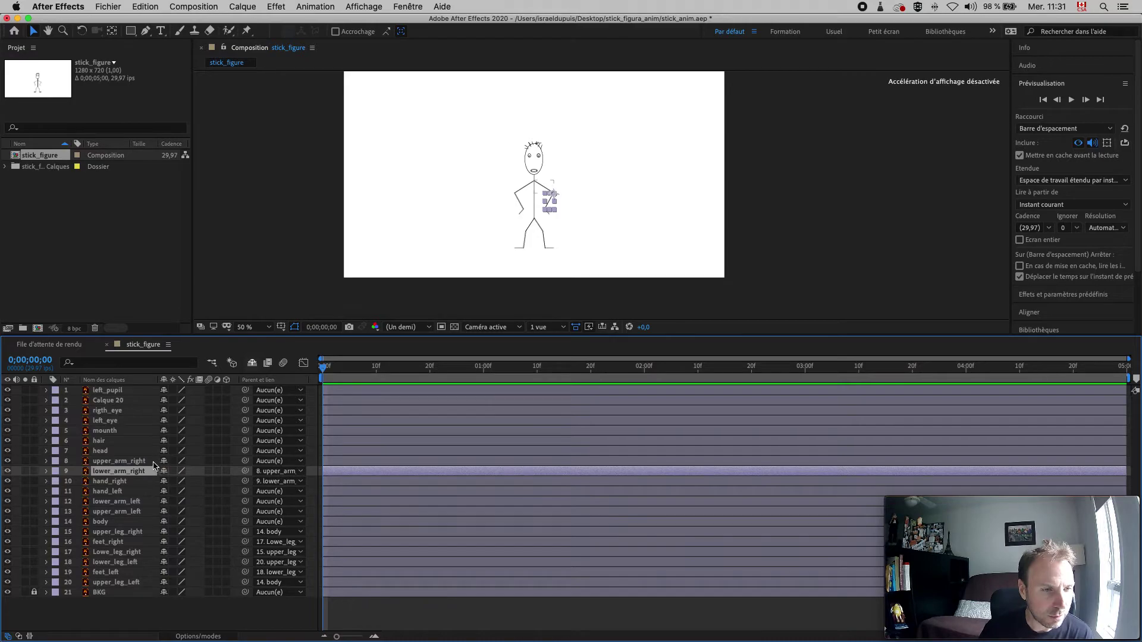
{"action": "left_click", "coordinate": [152, 465]}
{"action": "left_click_drag", "start_coordinate": [244, 461], "coordinate": [138, 521]}
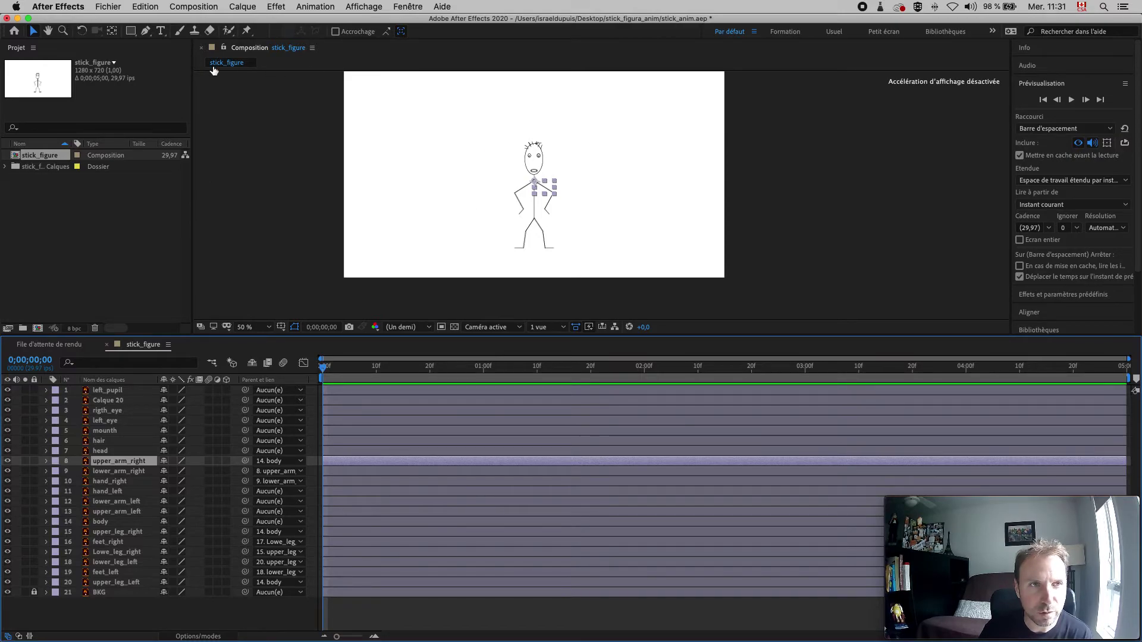
Try rotating the upper_arm_right and upper_arm_left layers to compare a parented arm with an unparented one, and undo the rotations.
{"action": "left_click", "coordinate": [82, 31]}
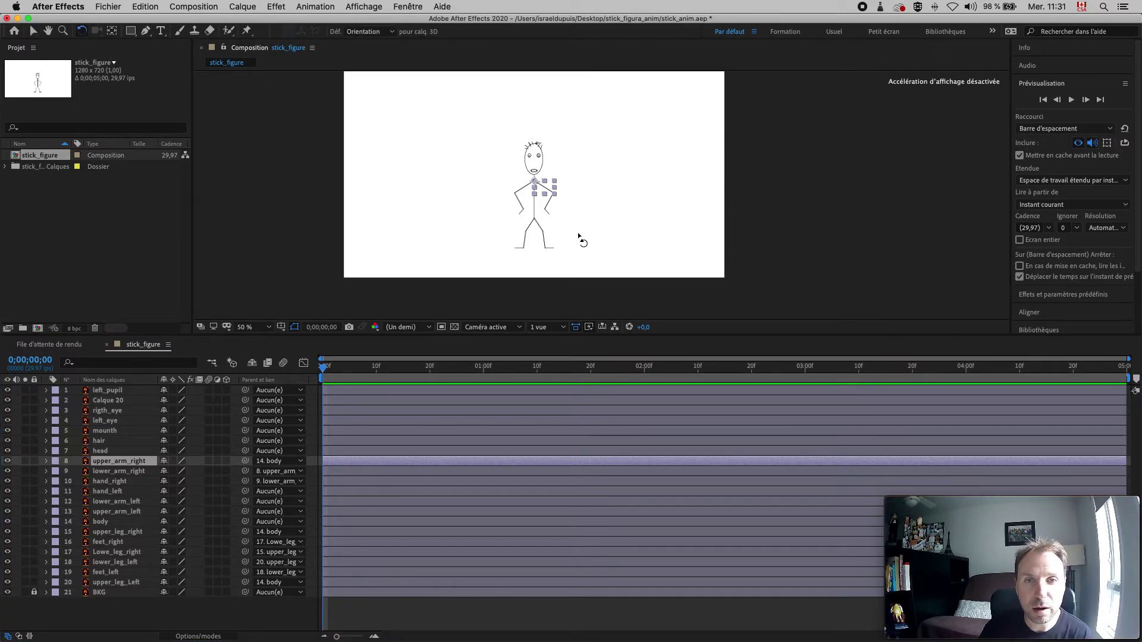
{"action": "mouse_move", "coordinate": [555, 198]}
{"action": "left_mouse_down"}
{"action": "mouse_move", "coordinate": [560, 183]}
{"action": "mouse_move", "coordinate": [553, 205]}
{"action": "left_mouse_up"}
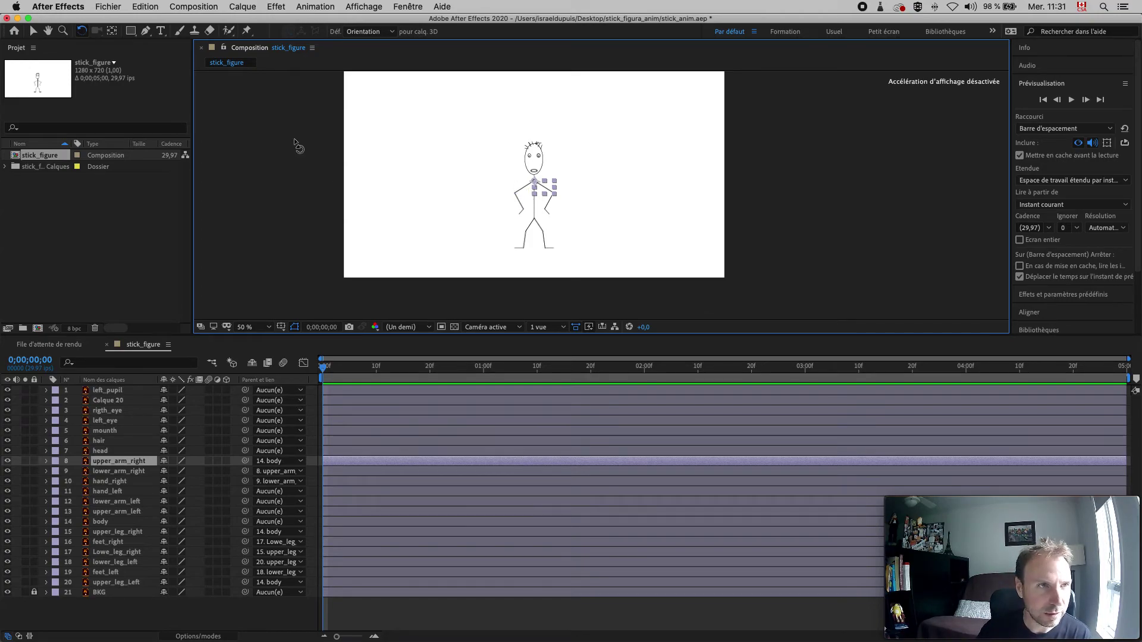
{"action": "left_click", "coordinate": [523, 198]}
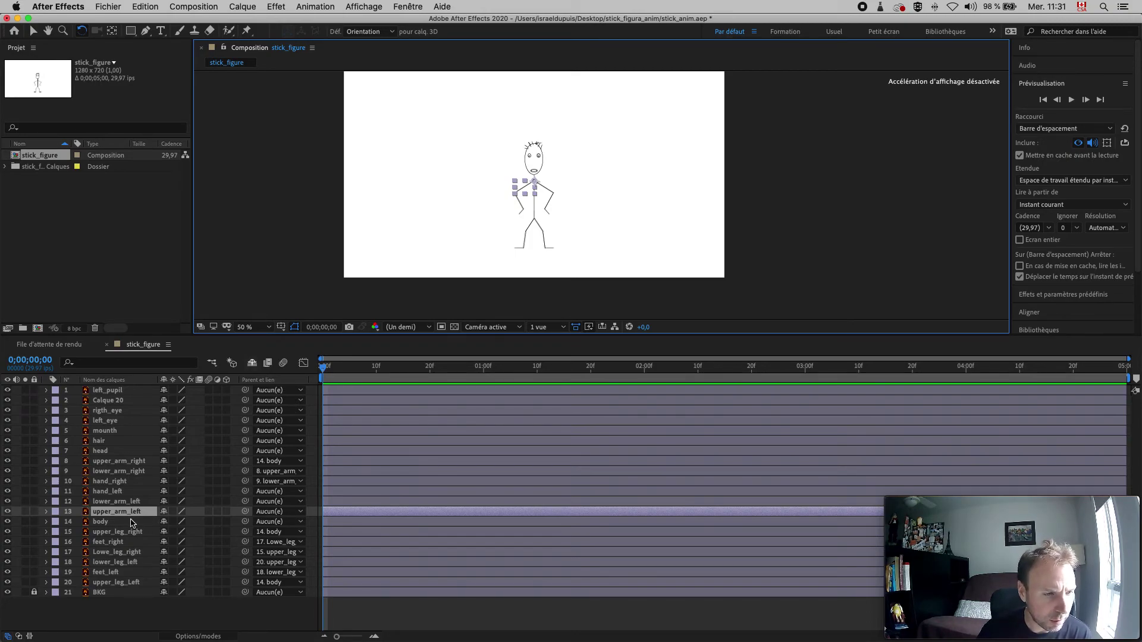
{"action": "left_click_drag", "start_coordinate": [516, 201], "coordinate": [496, 179]}
{"action": "key", "text": "super+z"}
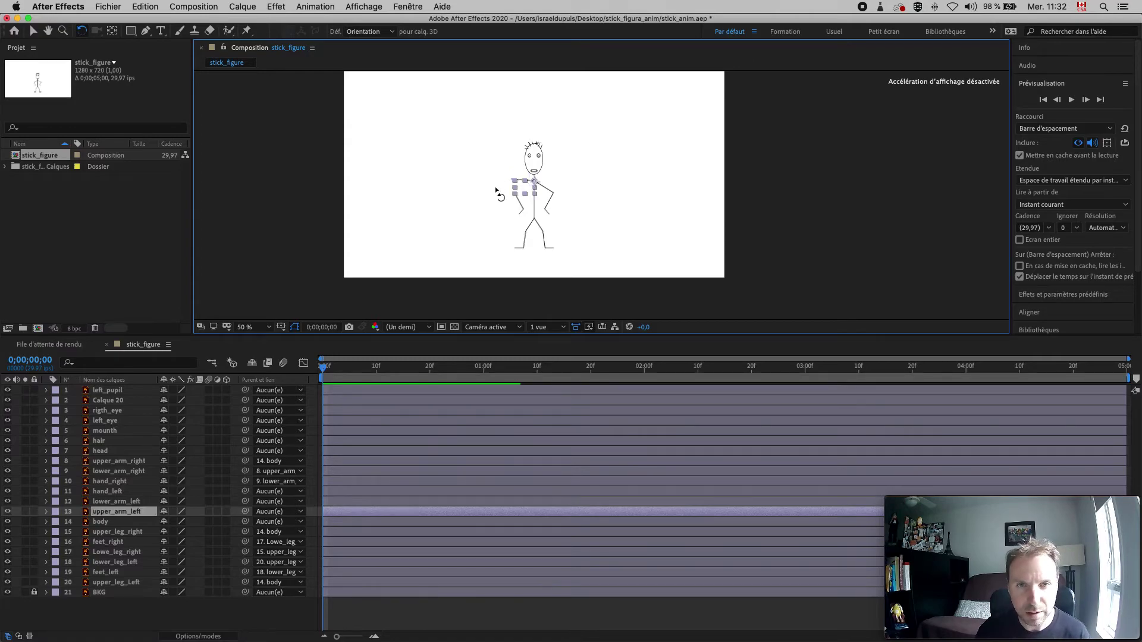
Parent hand_left to lower_arm_left, lower_arm_left to upper_arm_right, and upper_arm_left to body.
{"action": "left_click", "coordinate": [127, 493]}
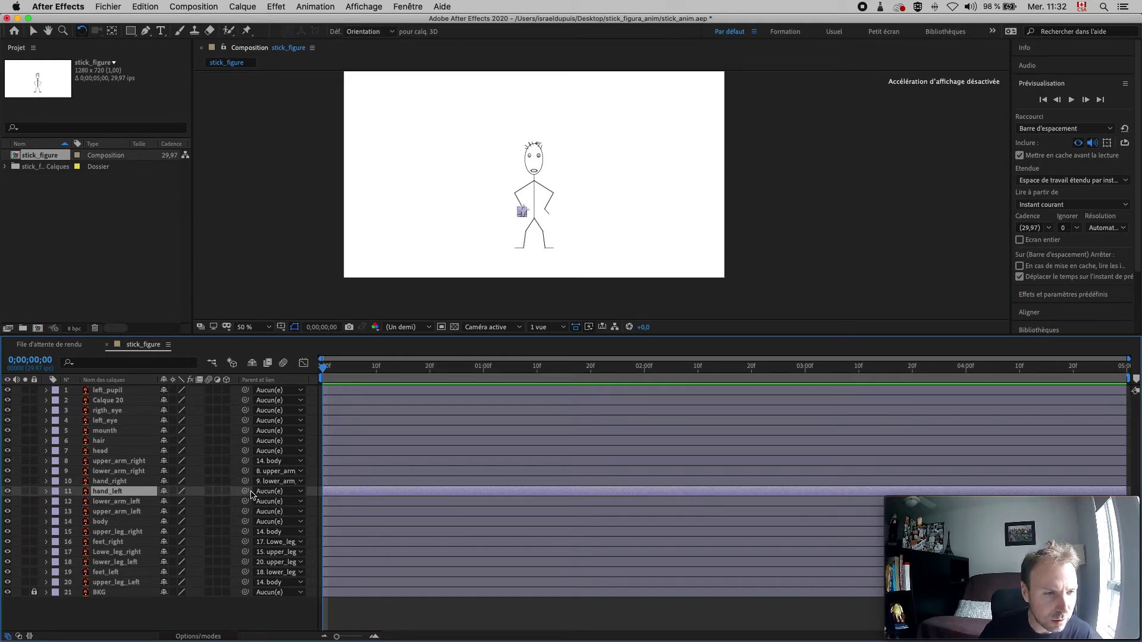
{"action": "left_click_drag", "start_coordinate": [250, 493], "coordinate": [143, 503]}
{"action": "left_click", "coordinate": [143, 505]}
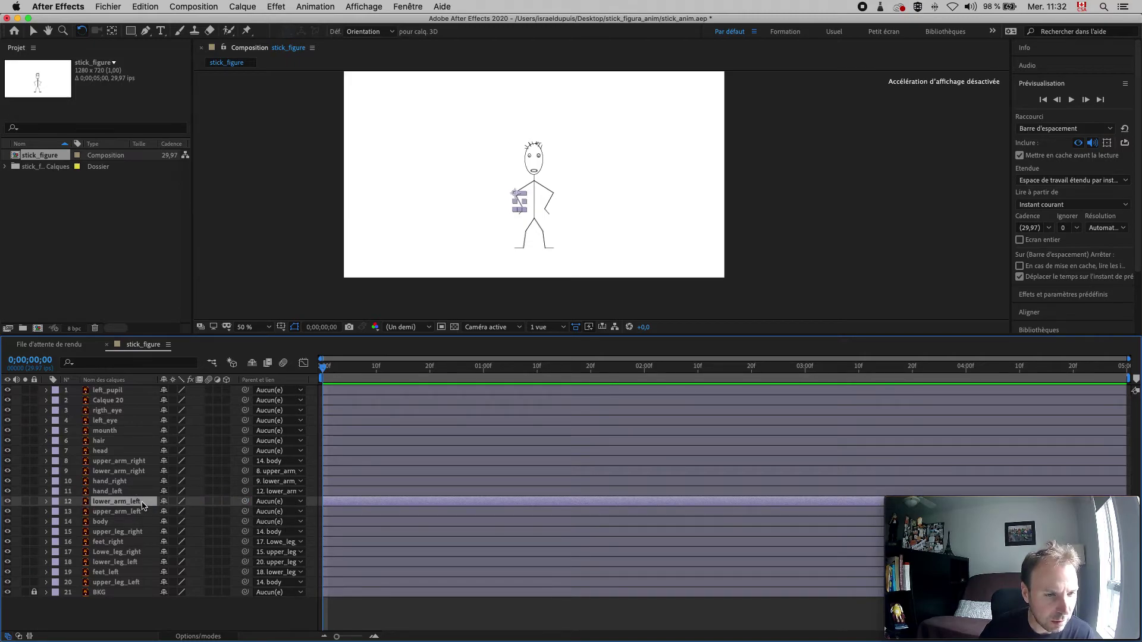
{"action": "left_click", "coordinate": [300, 503]}
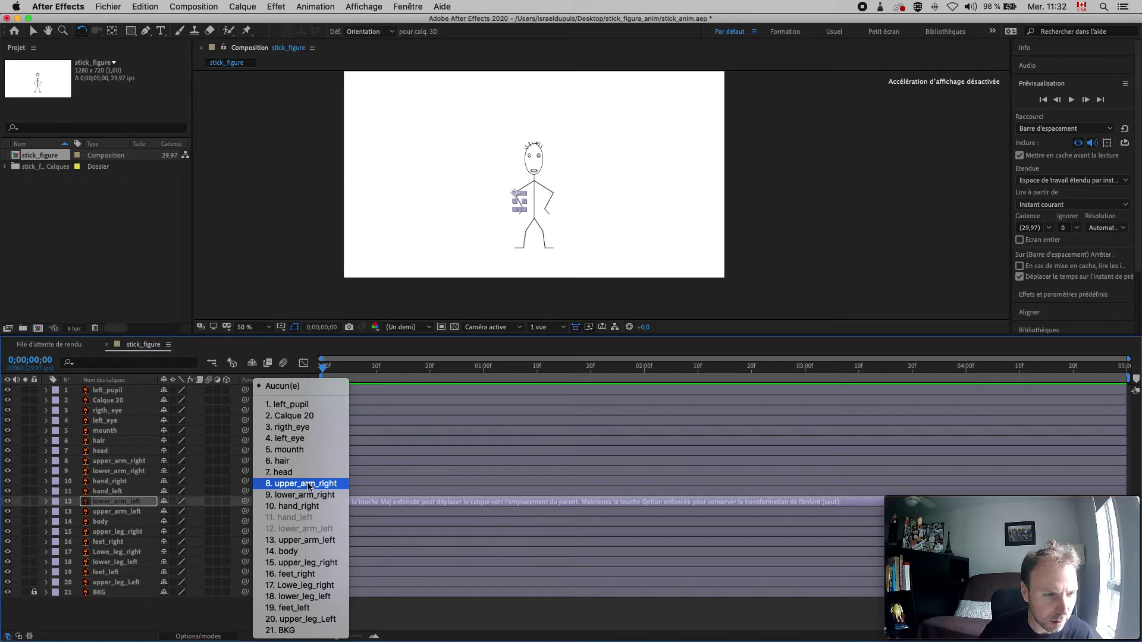
{"action": "left_click", "coordinate": [309, 484]}
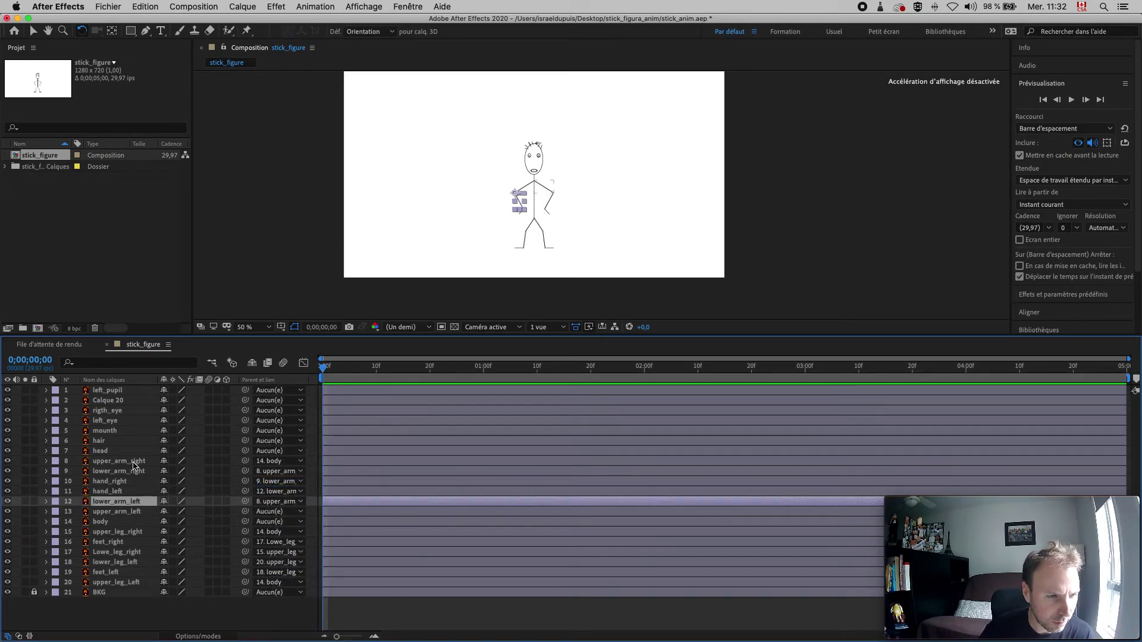
{"action": "left_click", "coordinate": [136, 513]}
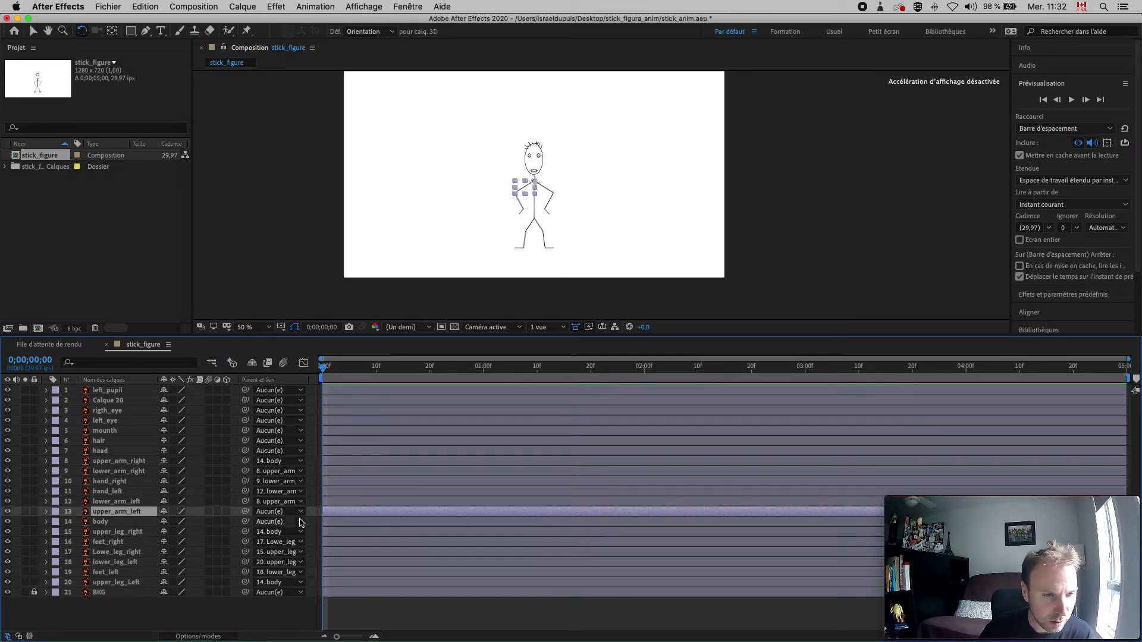
{"action": "left_click", "coordinate": [301, 512]}
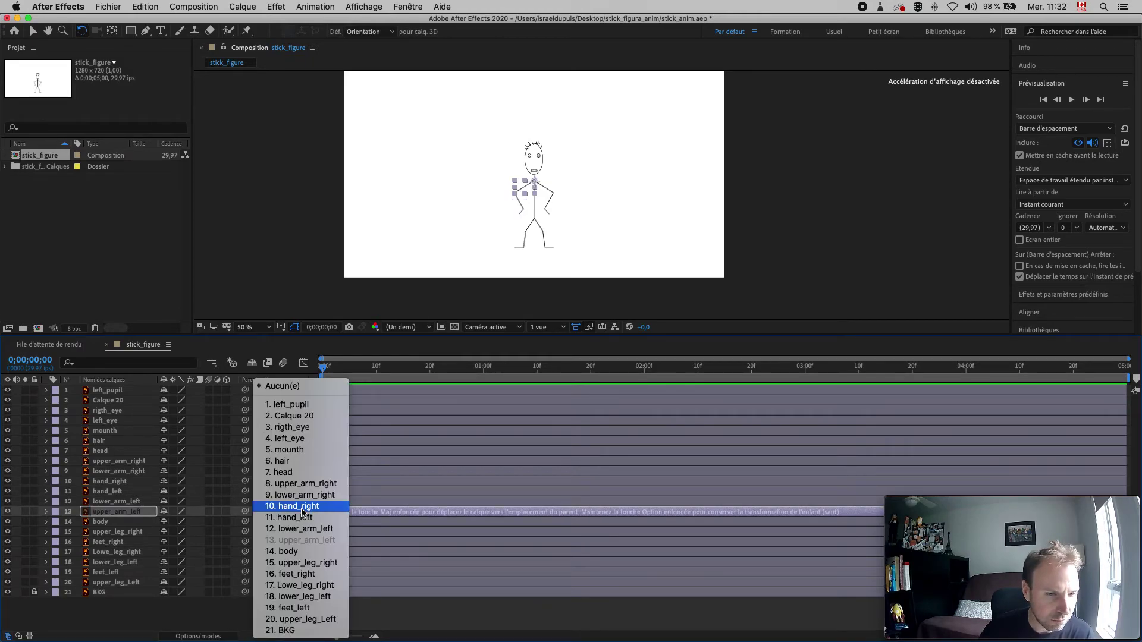
{"action": "left_click", "coordinate": [303, 551]}
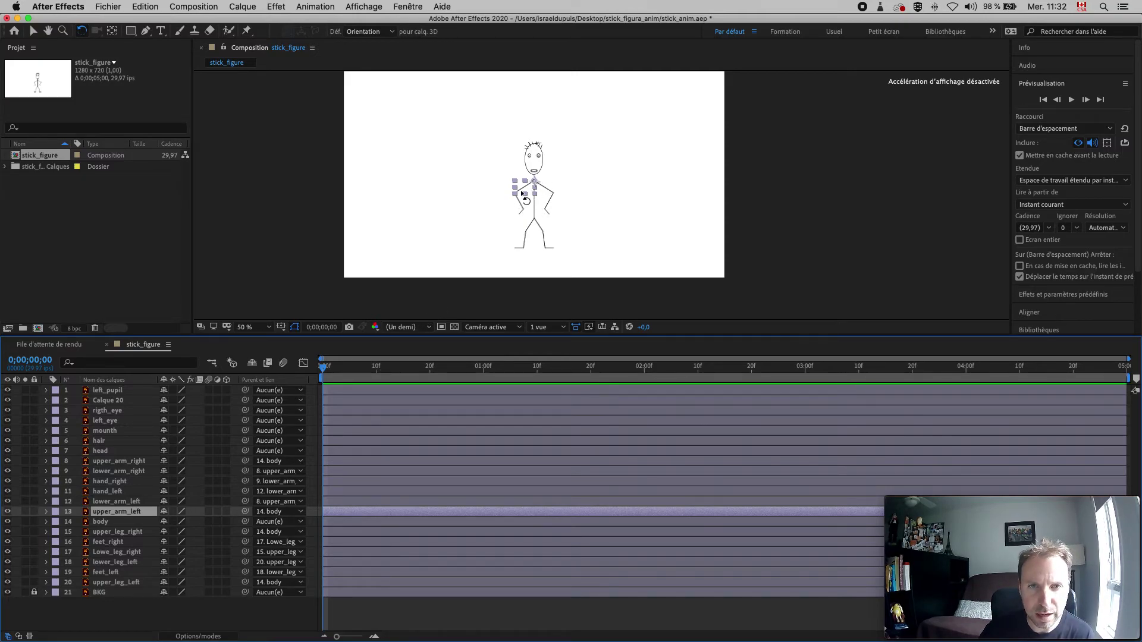
Try rotating the upper_arm_left layer to test the left arm's parenting, and undo the rotation.
{"action": "left_click_drag", "start_coordinate": [516, 194], "coordinate": [513, 175]}
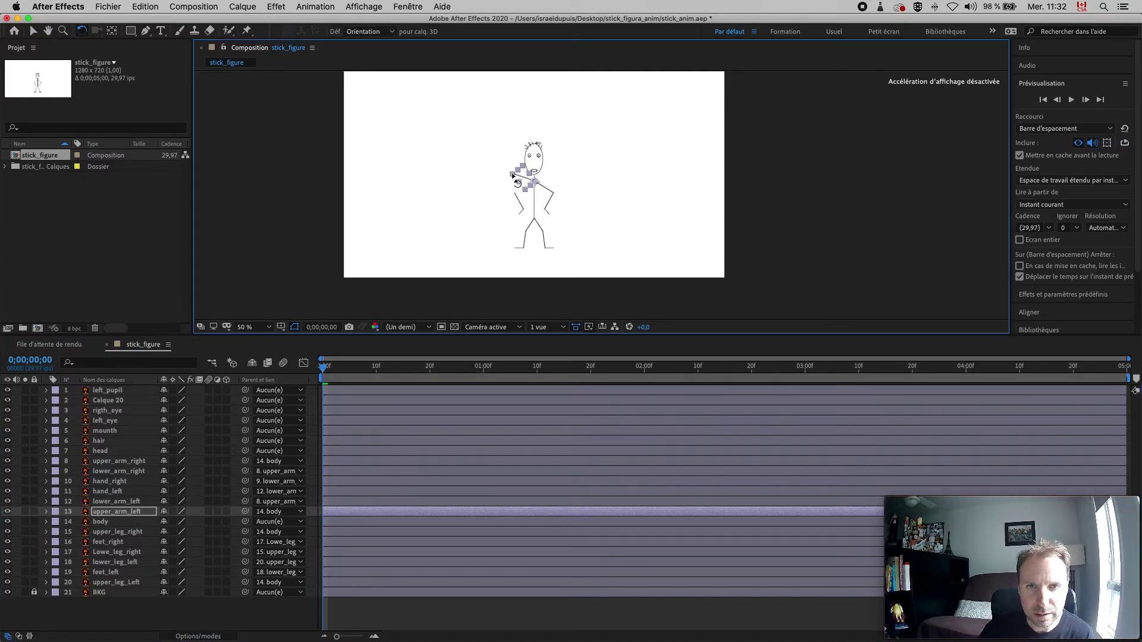
{"action": "key", "text": "super+z"}
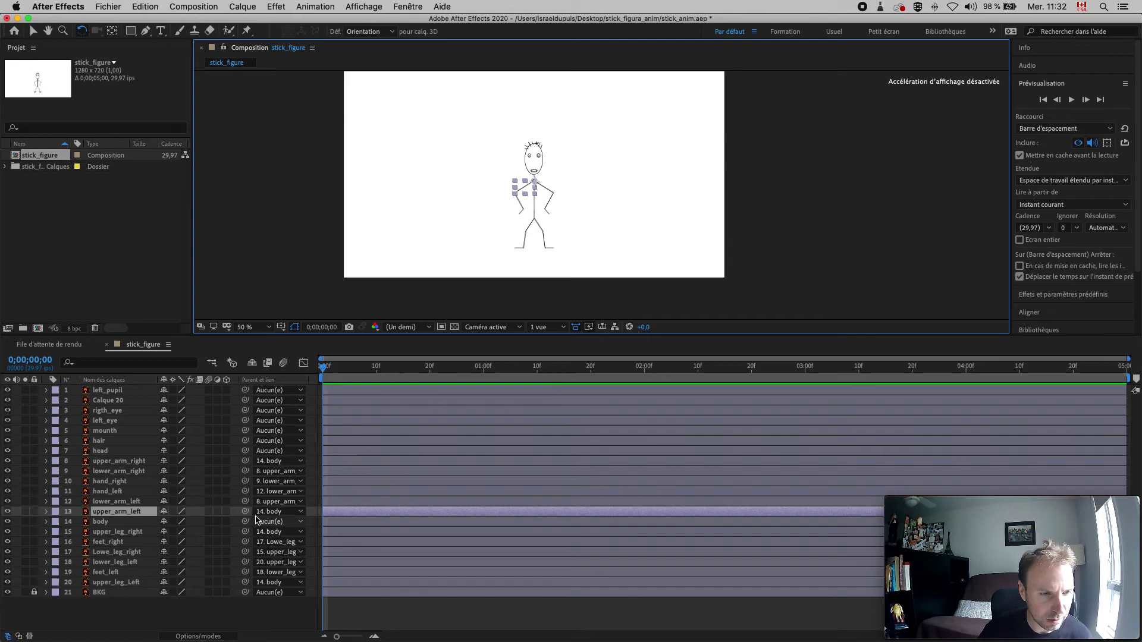
Correct the left arm chain by parenting hand_left to lower_arm_left and lower_arm_left to upper_arm_left, and test it by rotating upper_arm_left.
{"action": "left_click", "coordinate": [118, 491]}
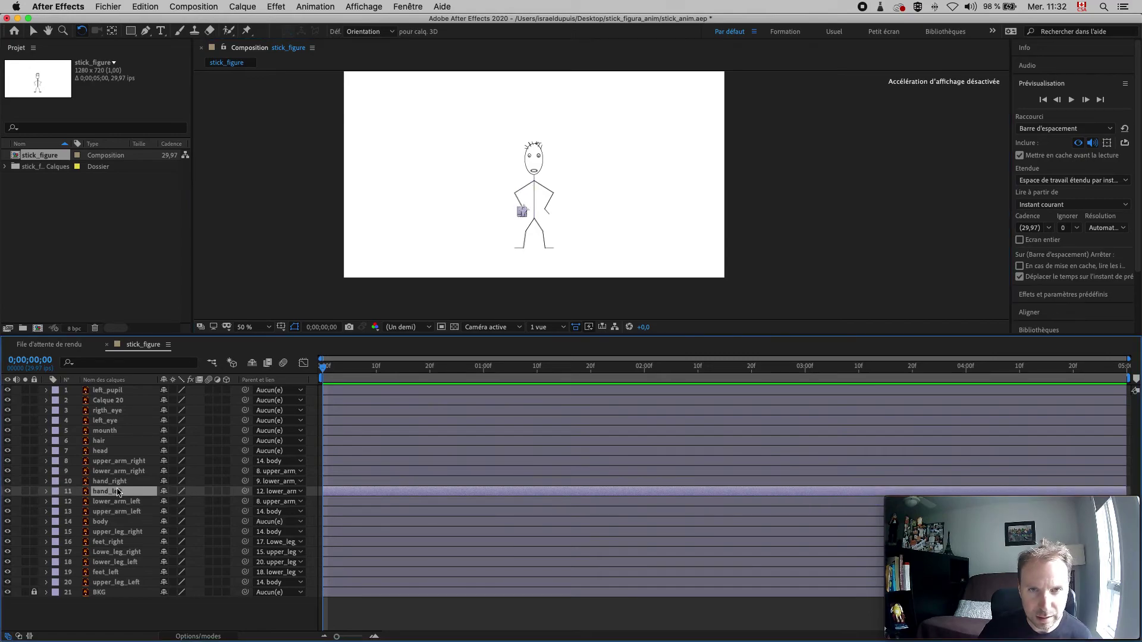
{"action": "left_click_drag", "start_coordinate": [244, 493], "coordinate": [146, 507]}
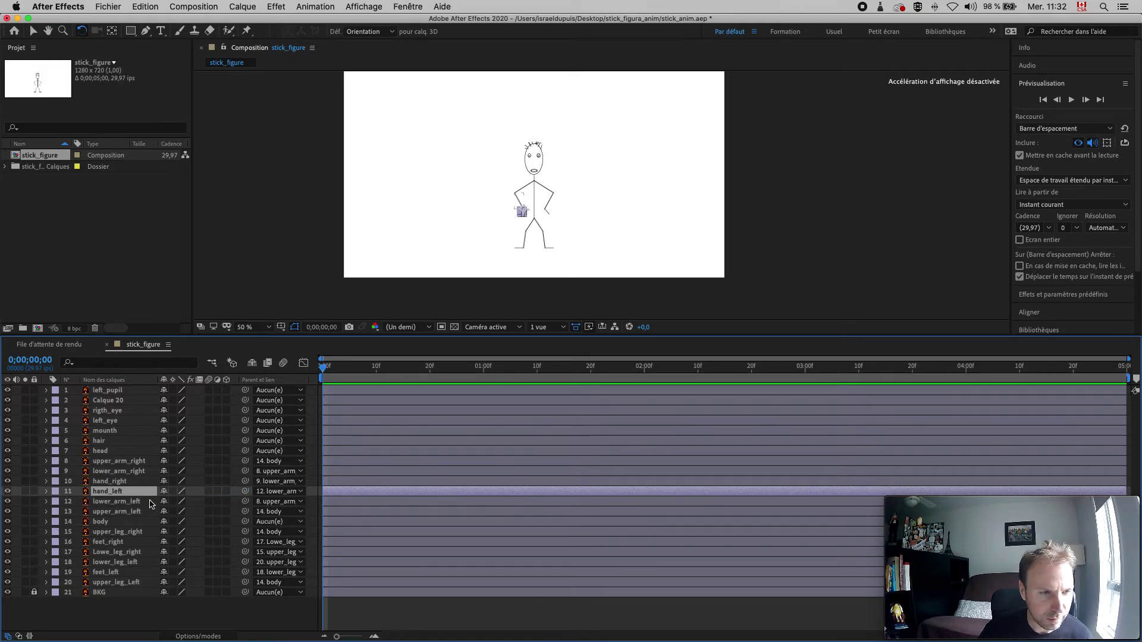
{"action": "left_click", "coordinate": [117, 504]}
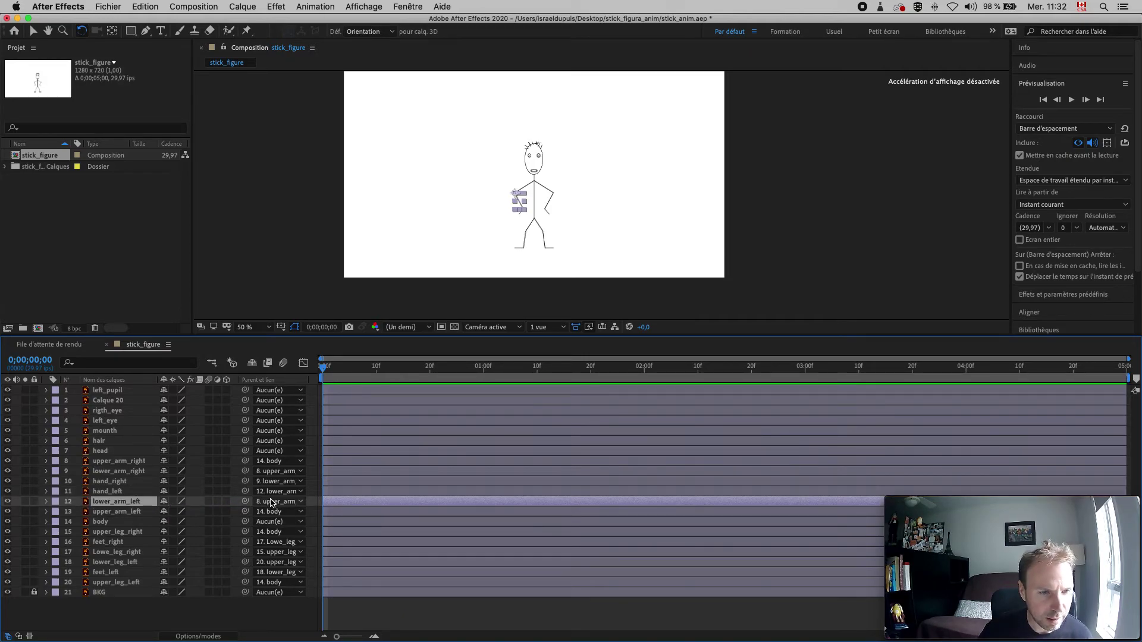
{"action": "left_click_drag", "start_coordinate": [247, 505], "coordinate": [144, 510]}
{"action": "left_click", "coordinate": [145, 513]}
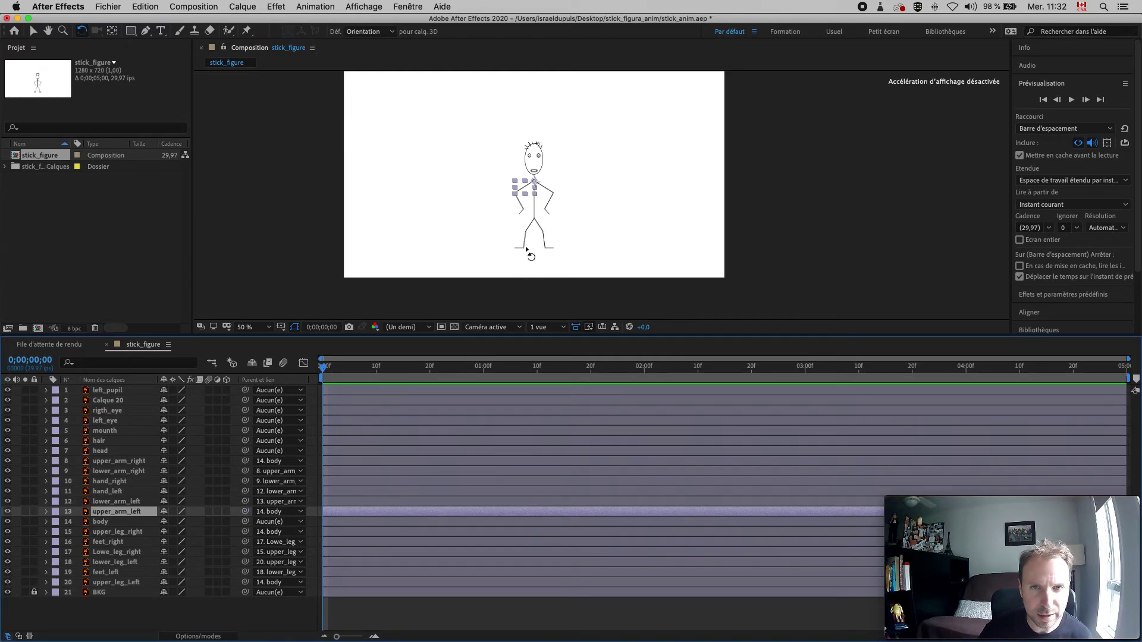
{"action": "left_click_drag", "start_coordinate": [515, 196], "coordinate": [387, 286]}
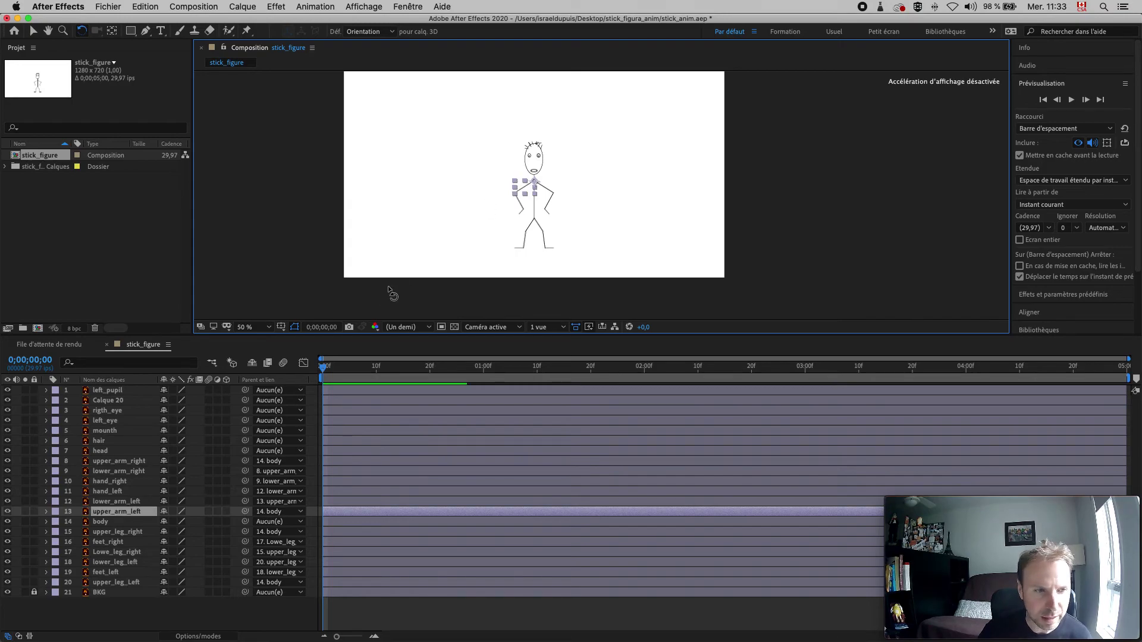
Parent the head layer to body and the hair layer to head.
{"action": "left_click", "coordinate": [132, 452]}
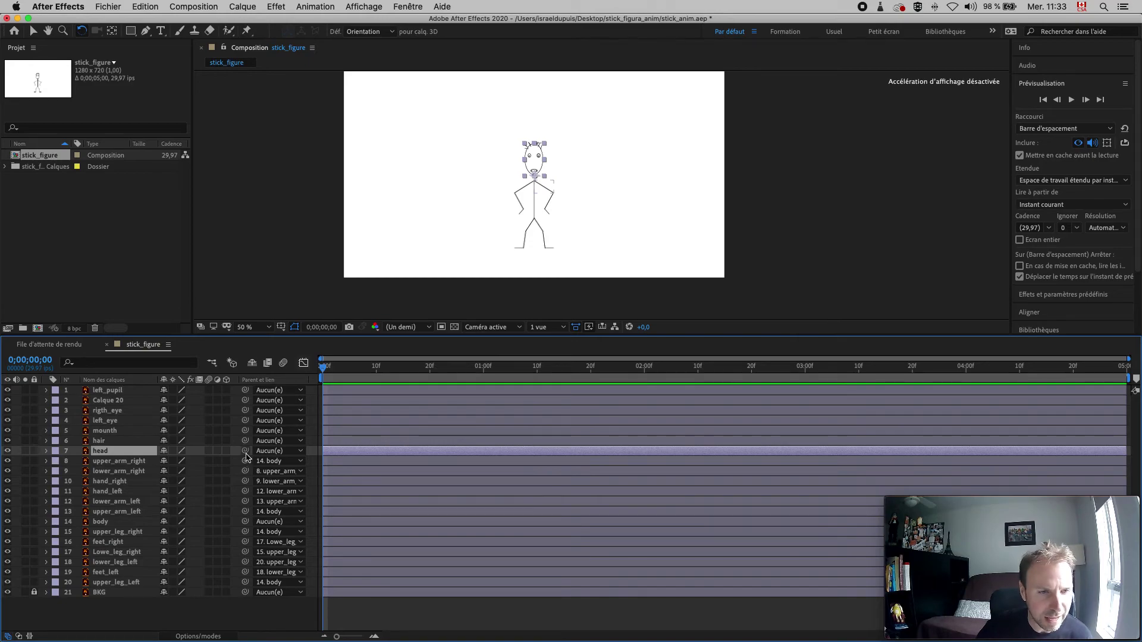
{"action": "left_click_drag", "start_coordinate": [244, 452], "coordinate": [141, 529]}
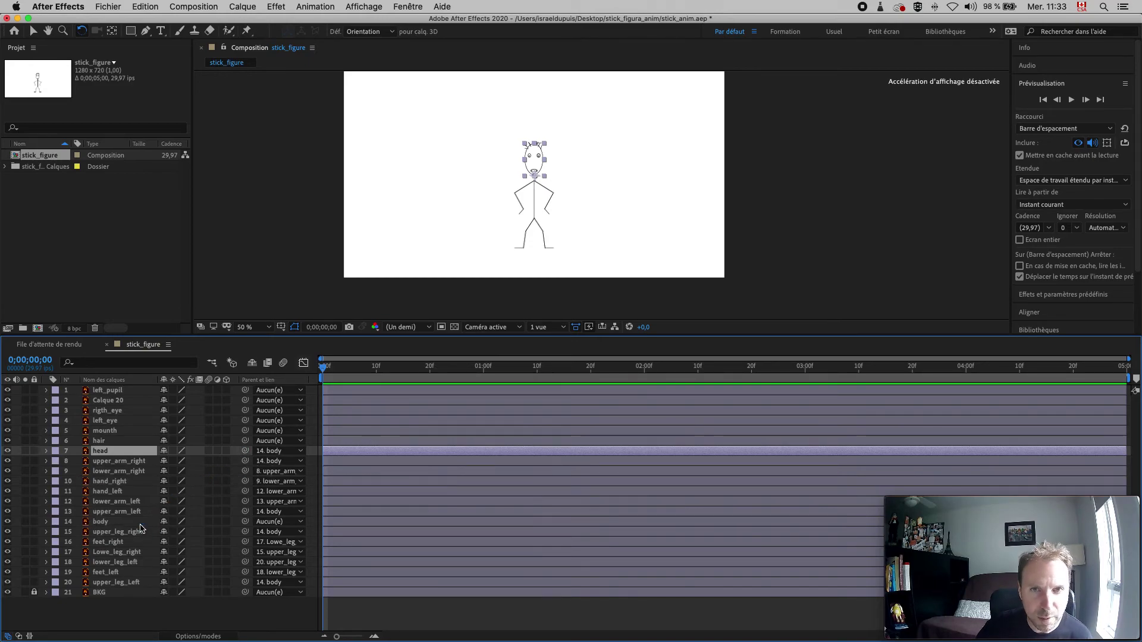
{"action": "key", "text": "super+Up"}
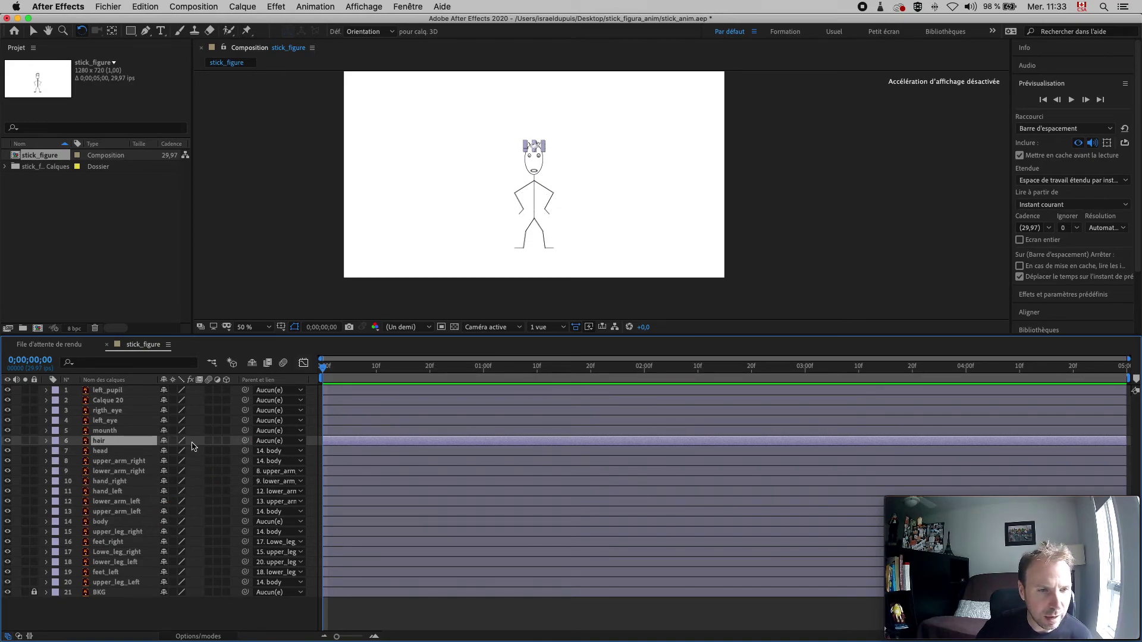
{"action": "left_click_drag", "start_coordinate": [244, 443], "coordinate": [127, 523]}
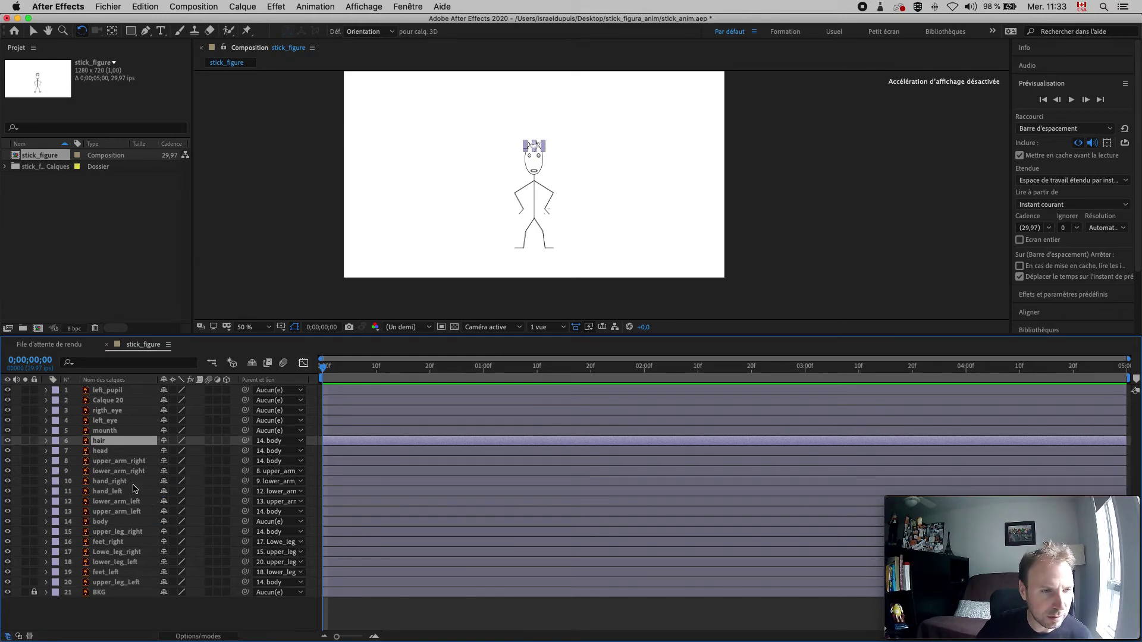
{"action": "left_click_drag", "start_coordinate": [244, 441], "coordinate": [149, 453]}
Parent the mounth, left_eye and rigth_eye layers to head.
{"action": "left_click", "coordinate": [149, 436]}
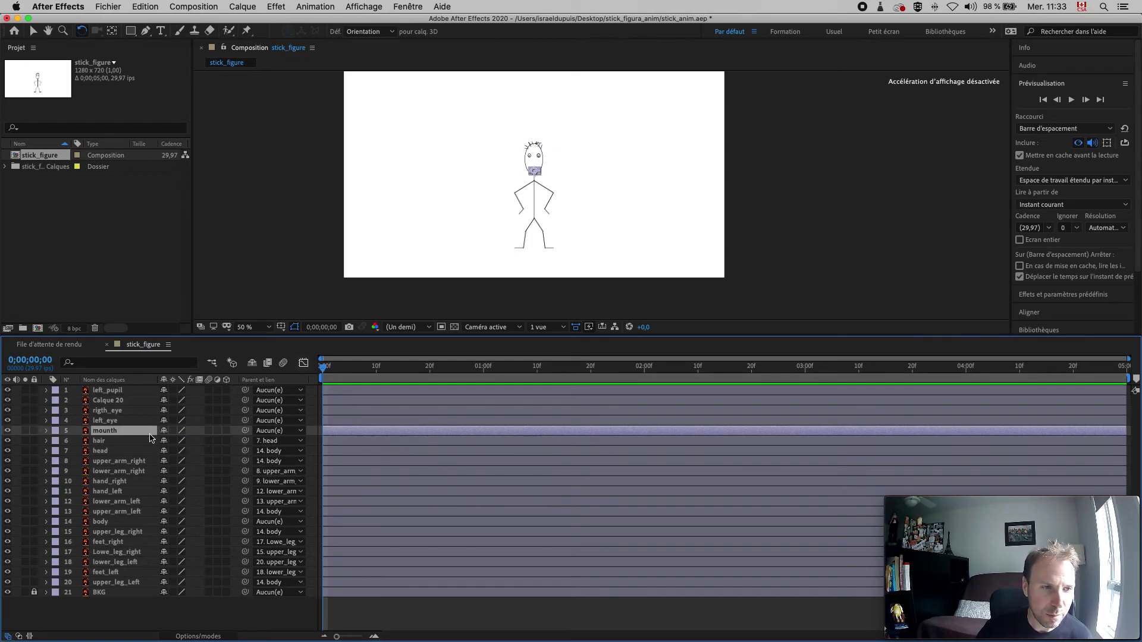
{"action": "left_click_drag", "start_coordinate": [244, 430], "coordinate": [141, 452]}
{"action": "left_click", "coordinate": [138, 422]}
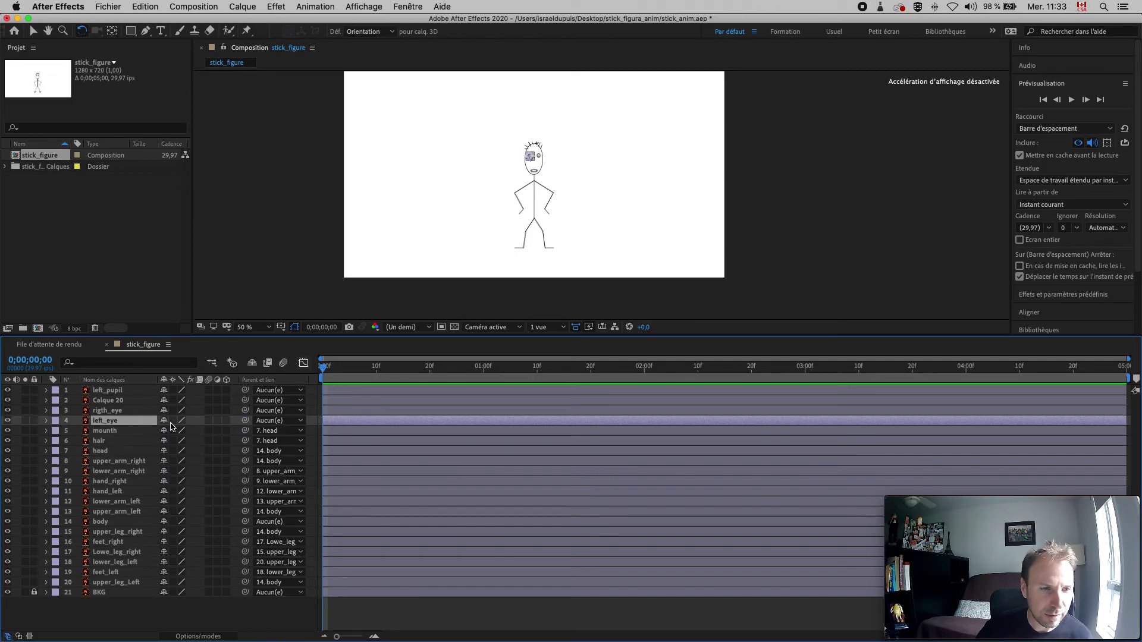
{"action": "left_click_drag", "start_coordinate": [244, 421], "coordinate": [126, 452]}
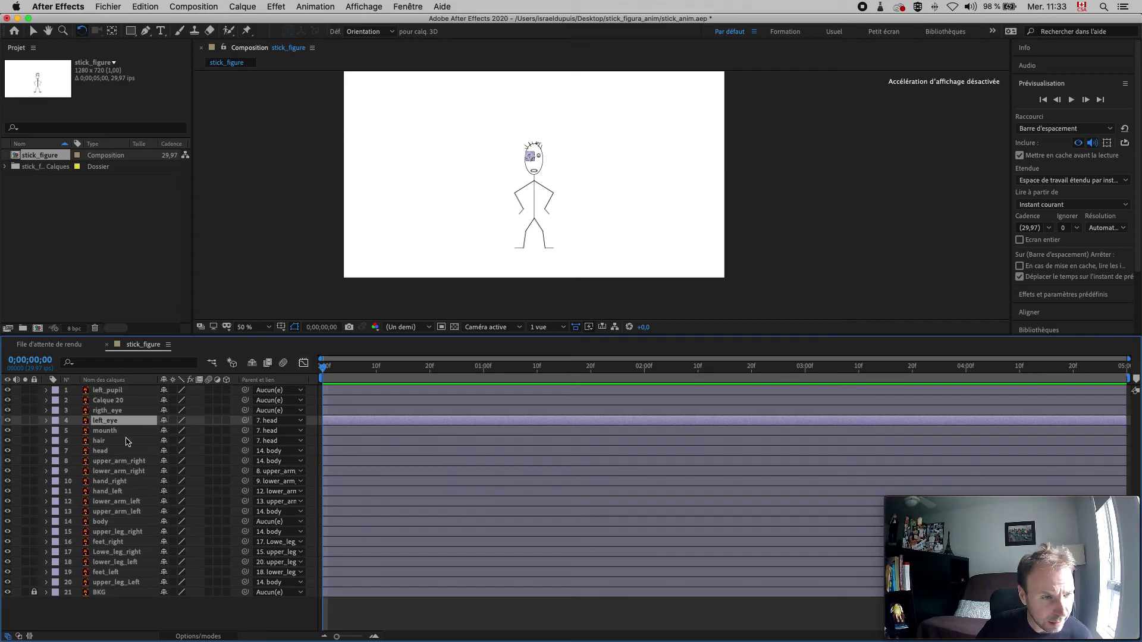
{"action": "left_click", "coordinate": [132, 411]}
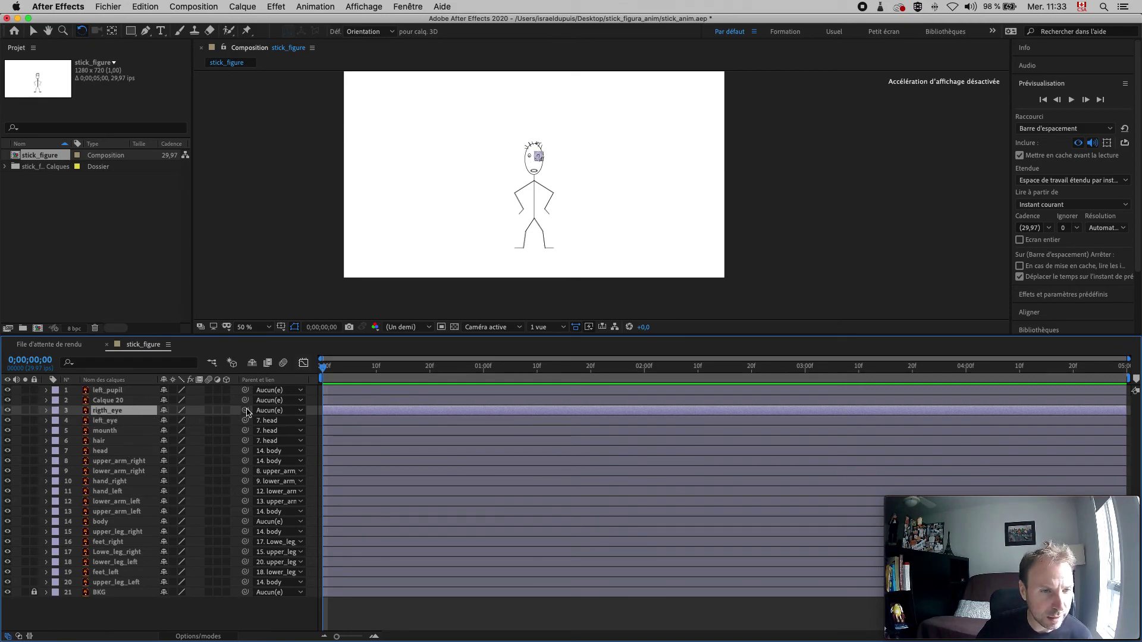
{"action": "left_click_drag", "start_coordinate": [159, 442], "coordinate": [127, 451]}
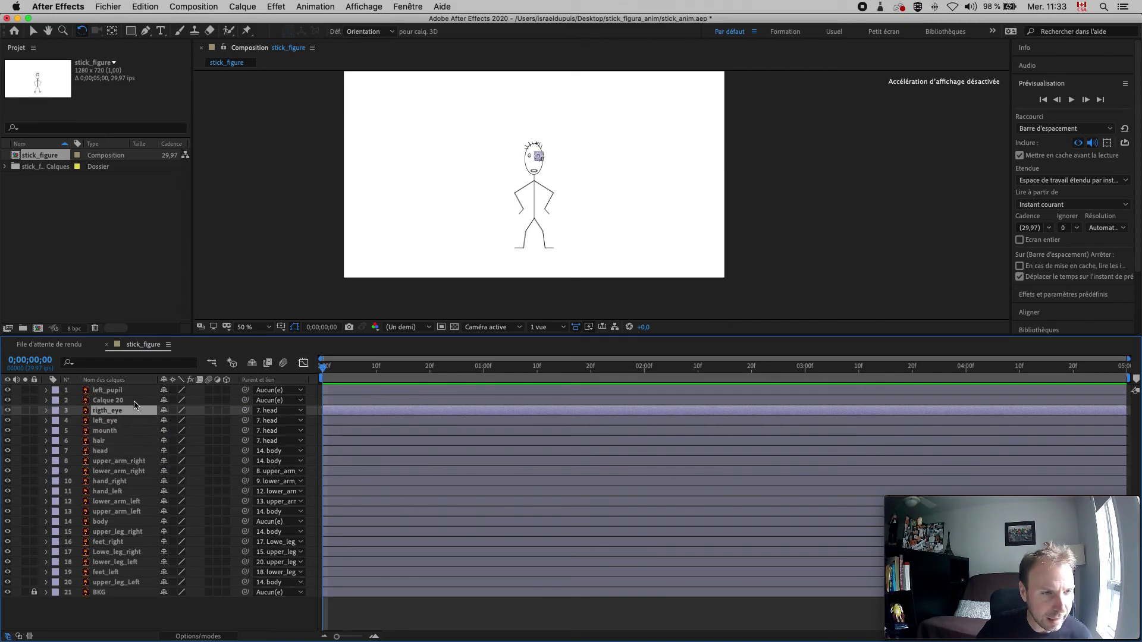
Parent the left_pupil layer to left_eye.
{"action": "left_click", "coordinate": [136, 391]}
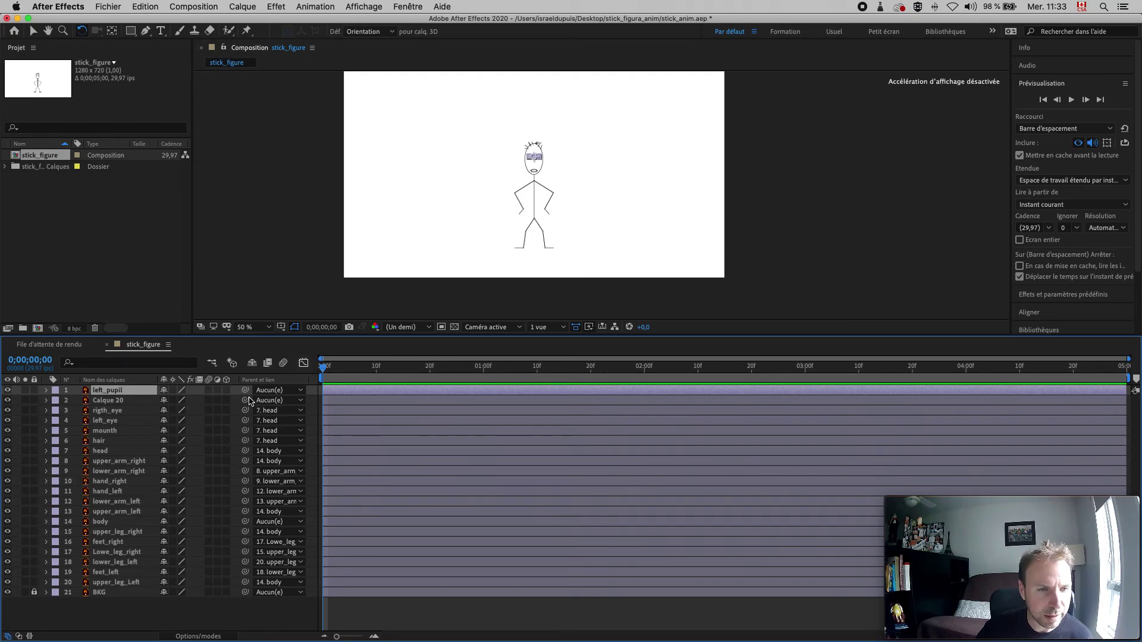
{"action": "left_click_drag", "start_coordinate": [246, 392], "coordinate": [133, 452]}
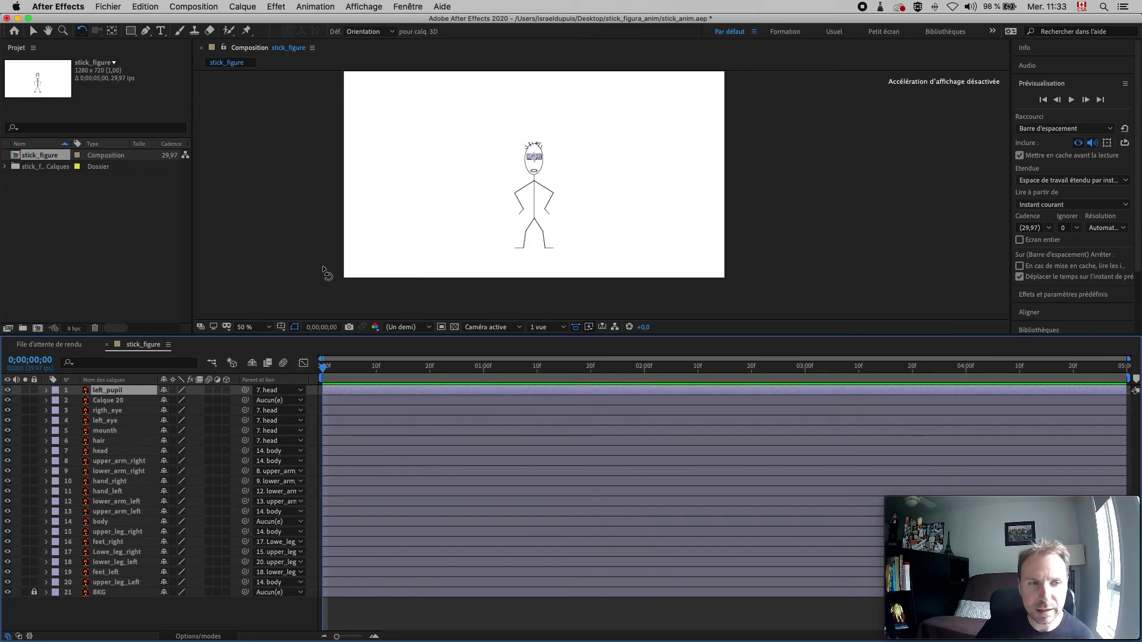
{"action": "left_click_drag", "start_coordinate": [245, 391], "coordinate": [150, 424]}
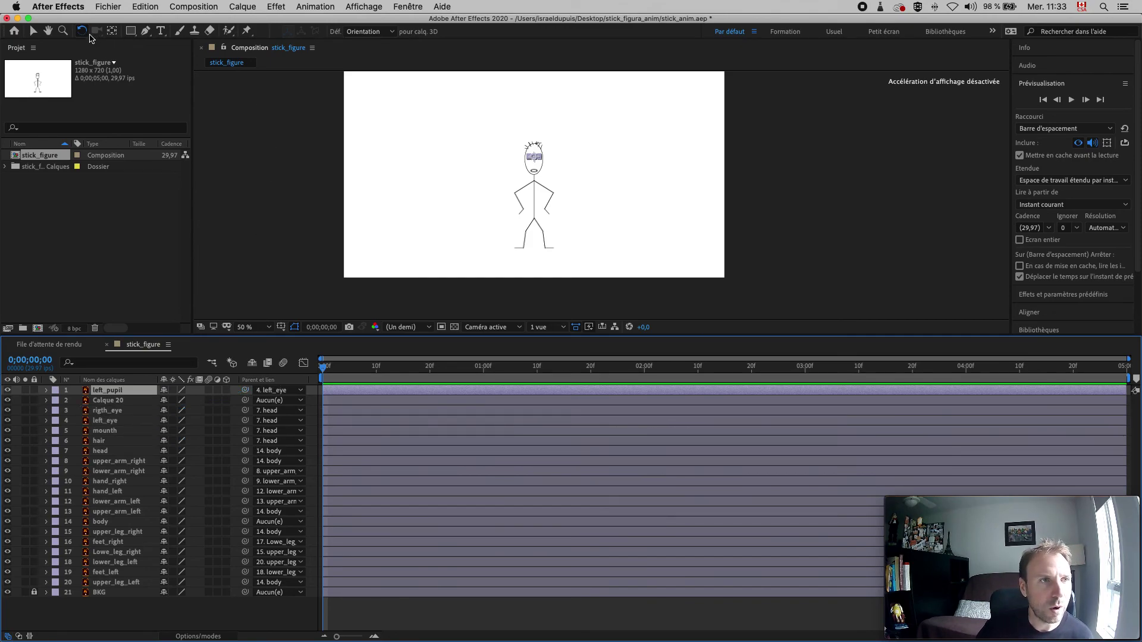
Try moving the body layer with the Selection tool to test the whole figure's parenting, and undo the move.
{"action": "left_click", "coordinate": [31, 34]}
{"action": "left_click", "coordinate": [241, 124]}
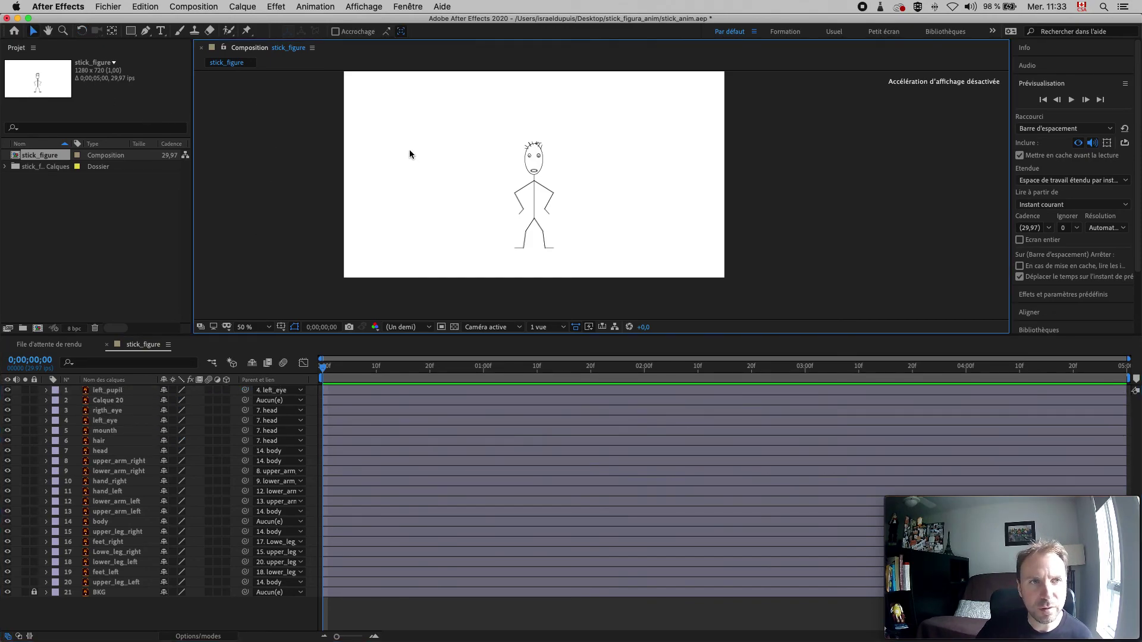
{"action": "left_click_drag", "start_coordinate": [535, 210], "coordinate": [591, 216]}
{"action": "key", "text": "Return"}
{"action": "key", "text": "Return"}
{"action": "key", "text": "super+z"}
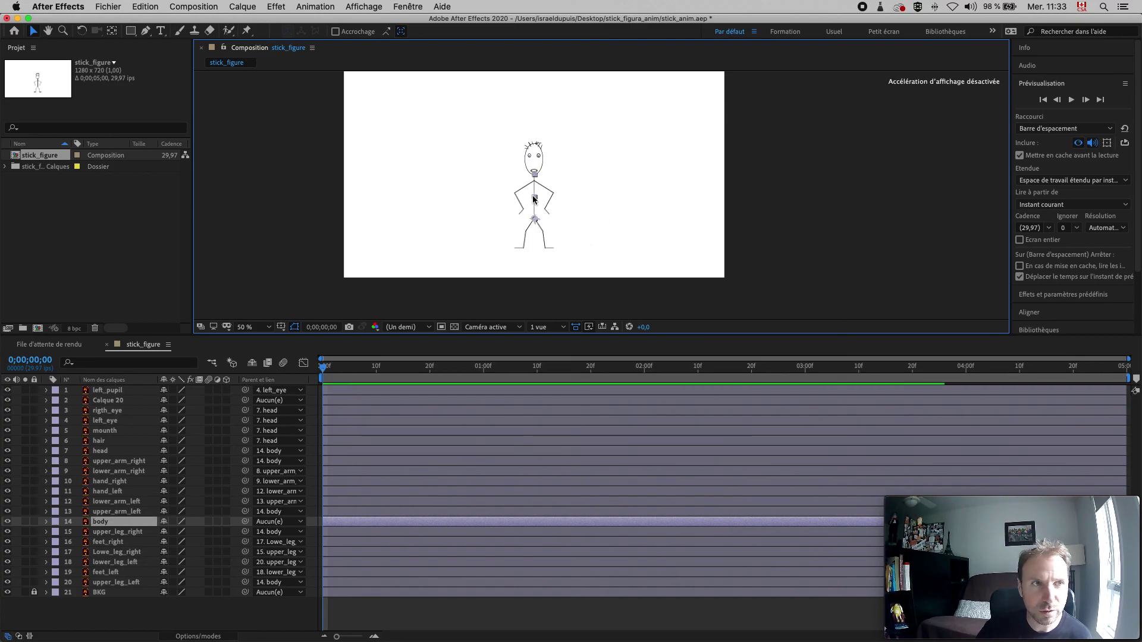
Try rotating the upper_arm_right layer with the Rotation tool to test the arm within the full rig.
{"action": "left_click", "coordinate": [78, 33]}
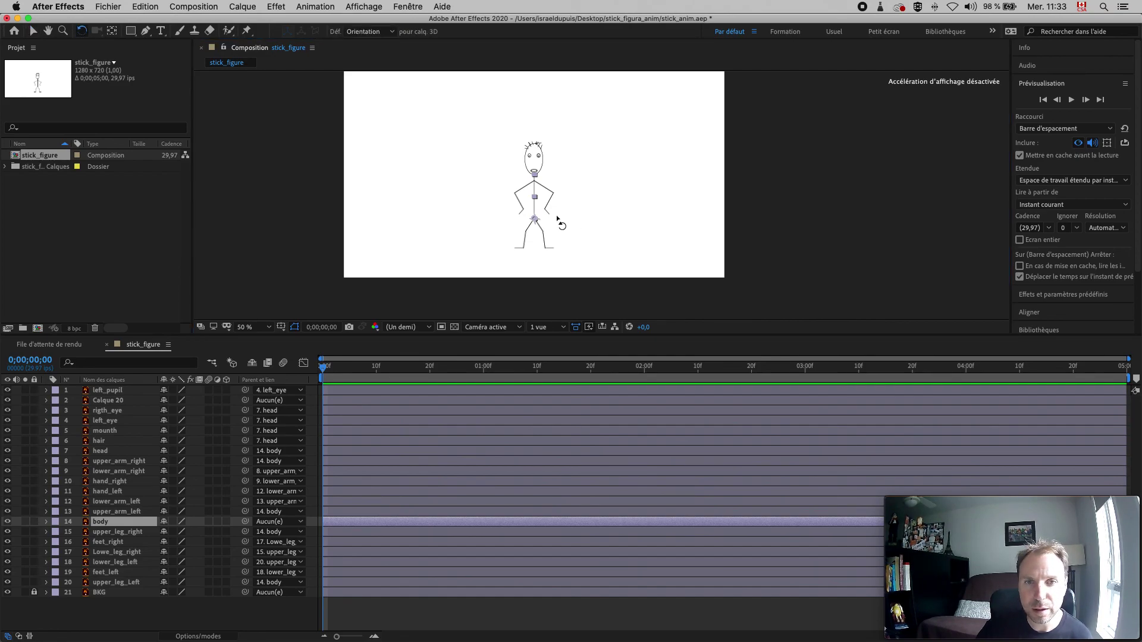
{"action": "left_click", "coordinate": [553, 194]}
{"action": "mouse_move", "coordinate": [553, 194]}
{"action": "left_mouse_down"}
{"action": "mouse_move", "coordinate": [559, 176]}
{"action": "mouse_move", "coordinate": [555, 199]}
{"action": "mouse_move", "coordinate": [532, 200]}
{"action": "left_mouse_up"}
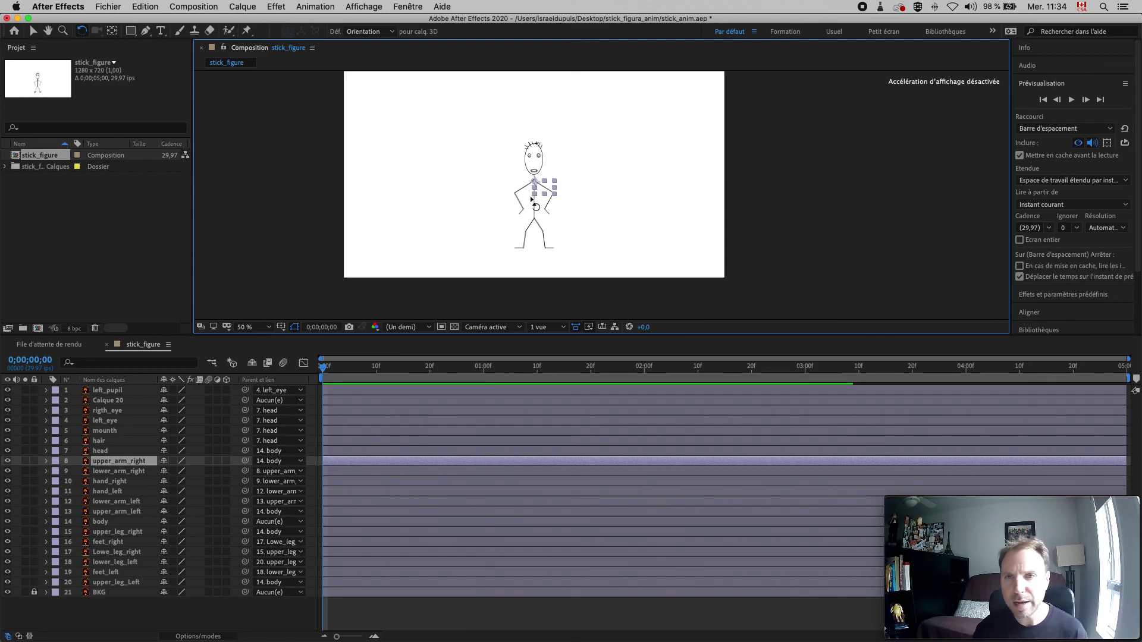